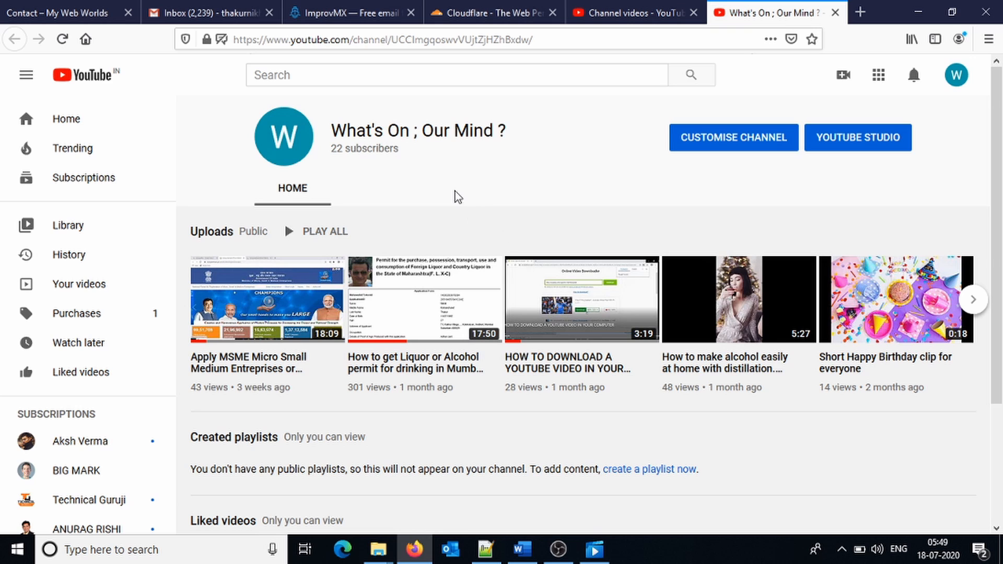
Leave the YouTube channel page for the ImprovMX free email alias homepage.
left_click(322, 11)
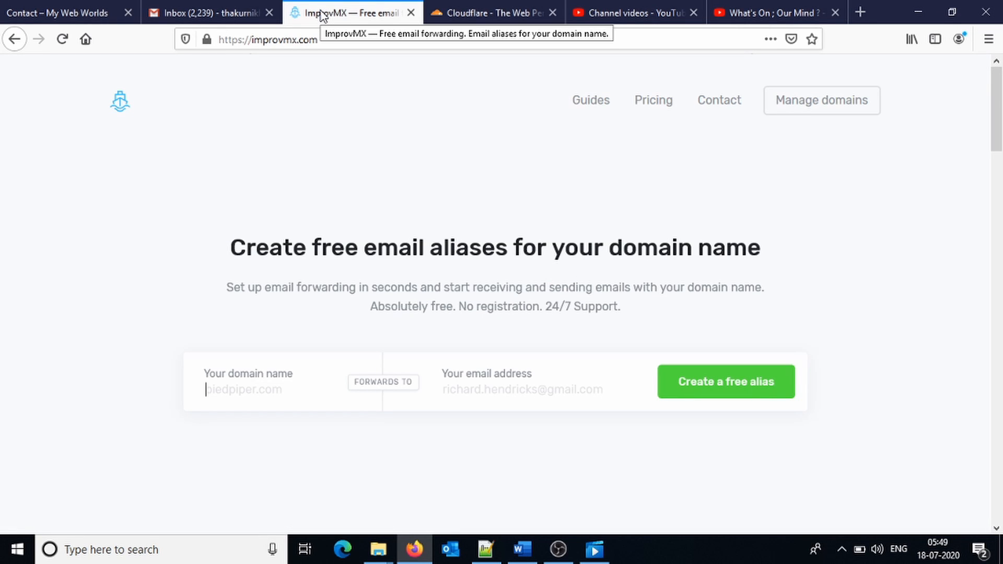
Enter mywebworlds.com and the owner's Gmail address, then create the free alias.
left_click(321, 40)
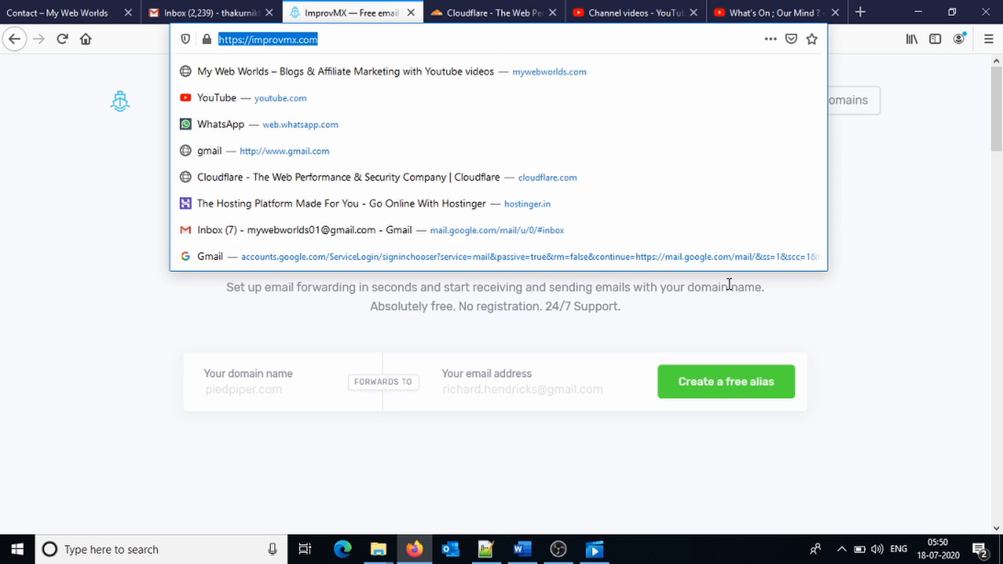
left_click(869, 307)
left_click(274, 391)
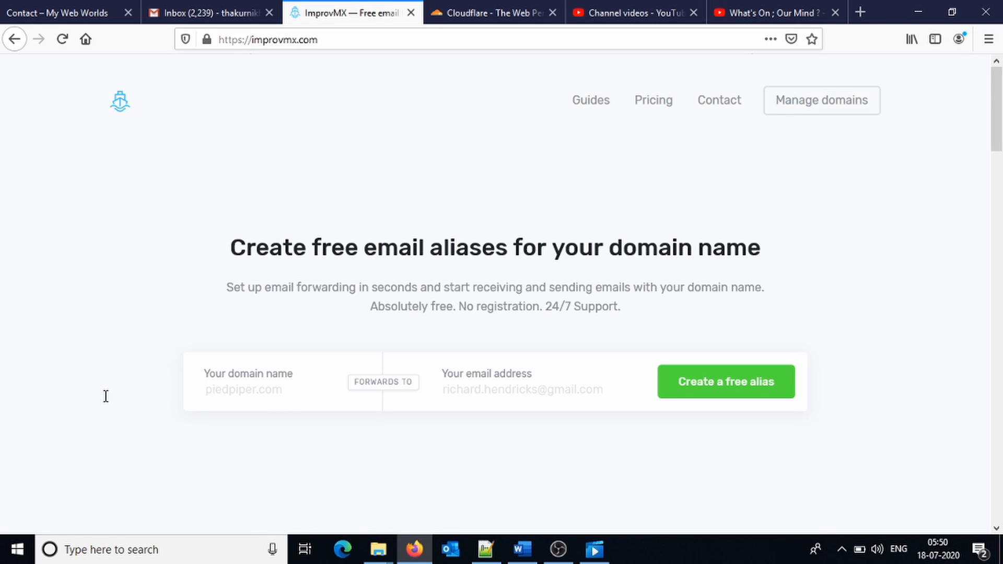
type("mywebworlds.com")
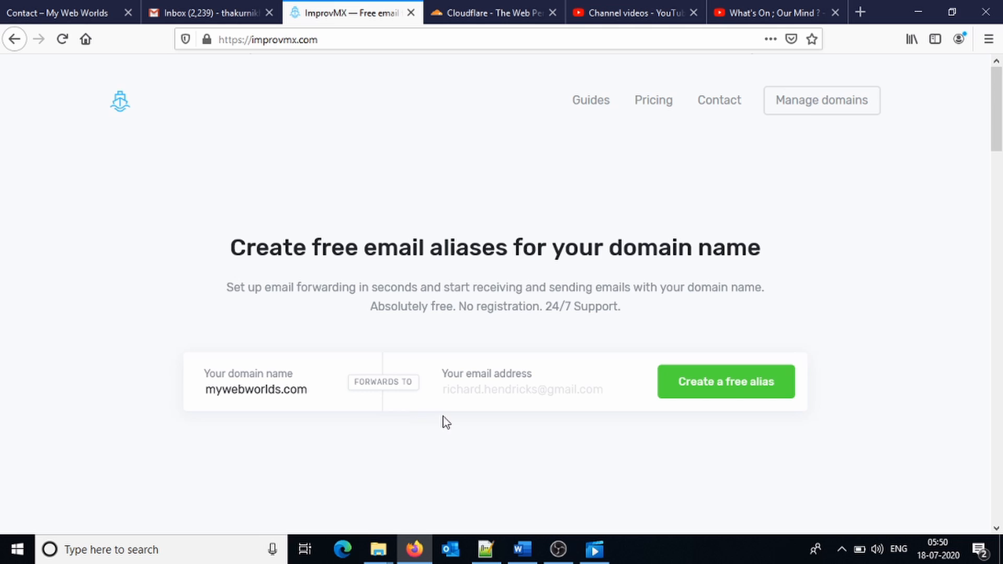
left_click(503, 390)
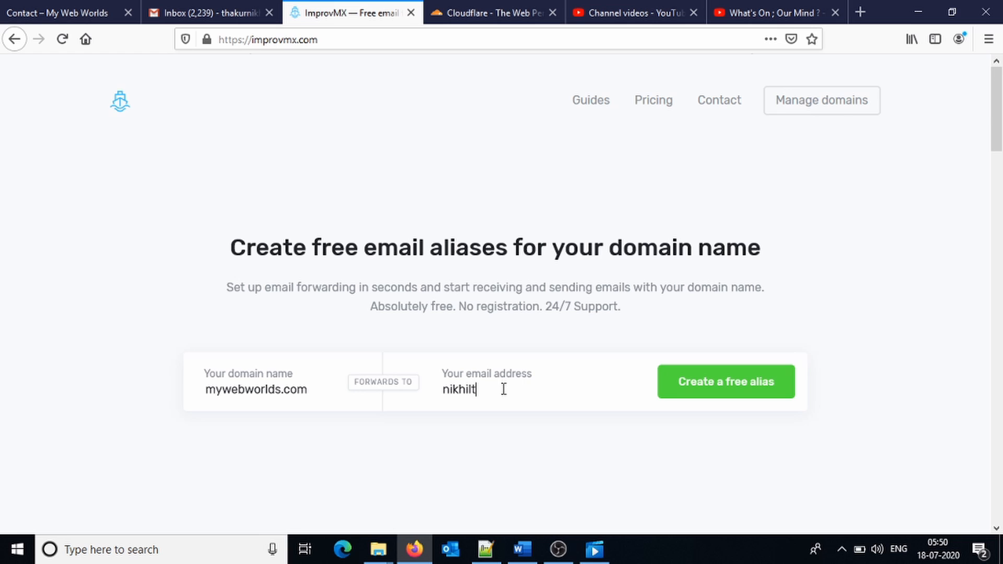
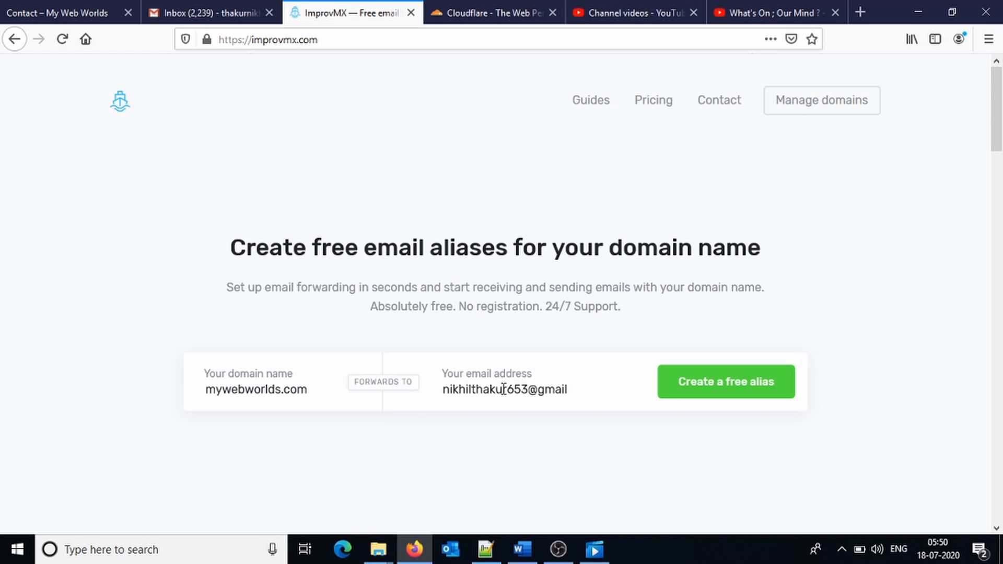
left_click(712, 396)
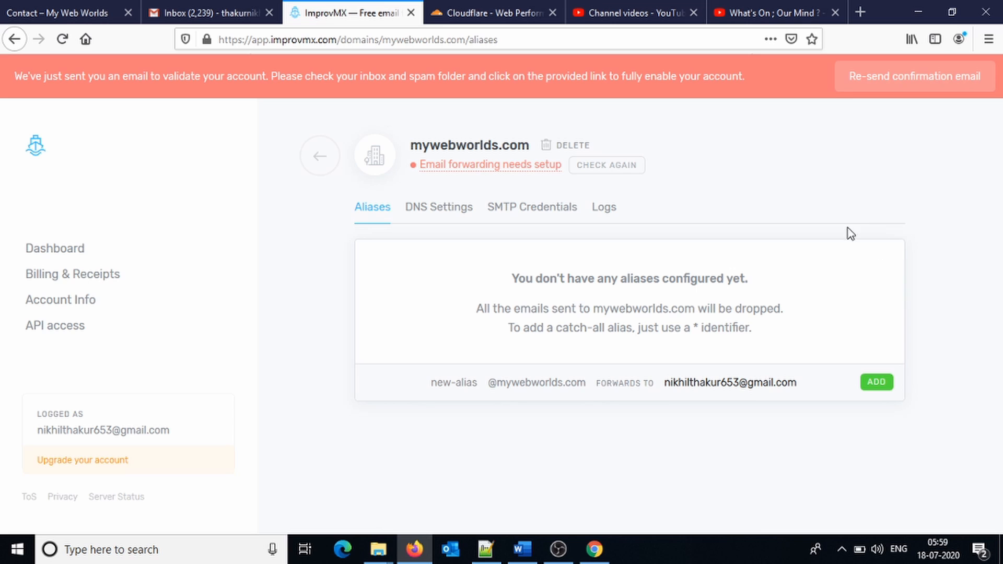
Review the MX and SPF records in mywebworlds.com DNS Settings and open the step-by-step guide.
left_click_drag(409, 168, 567, 157)
left_click(450, 208)
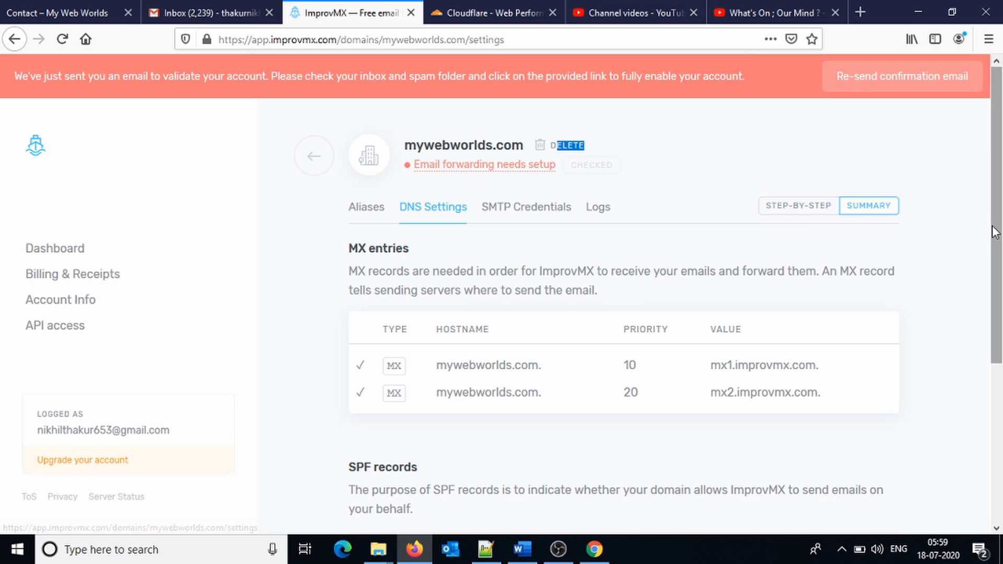
scroll(1000, 296, "down", 2)
left_click_drag(1001, 296, 1001, 235)
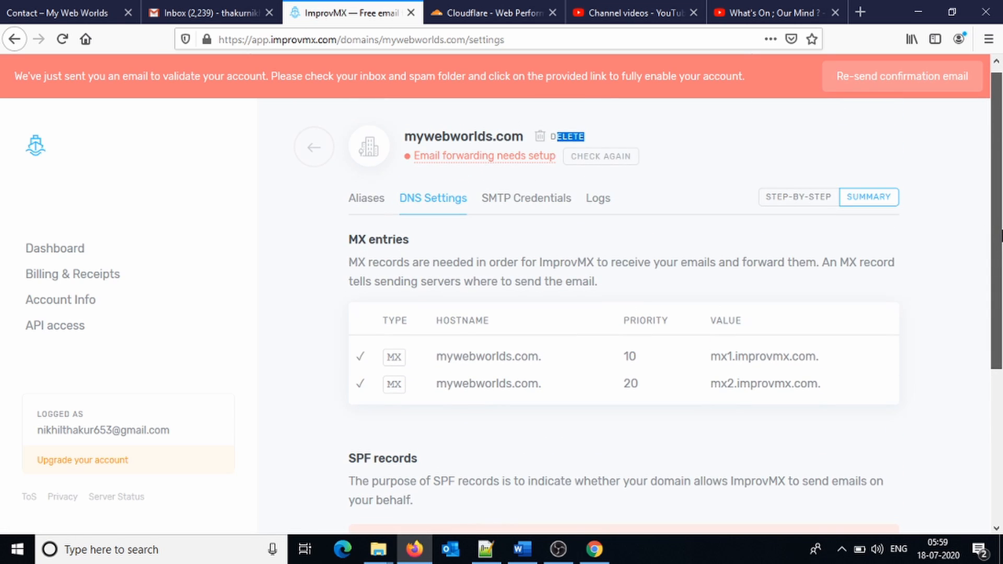
left_click_drag(1001, 235, 1001, 413)
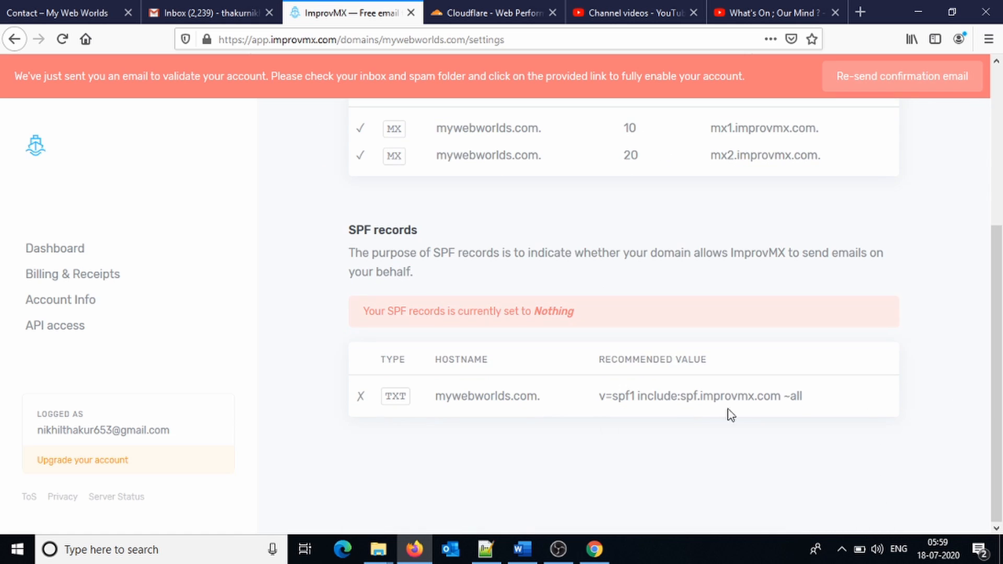
left_click_drag(647, 396, 771, 405)
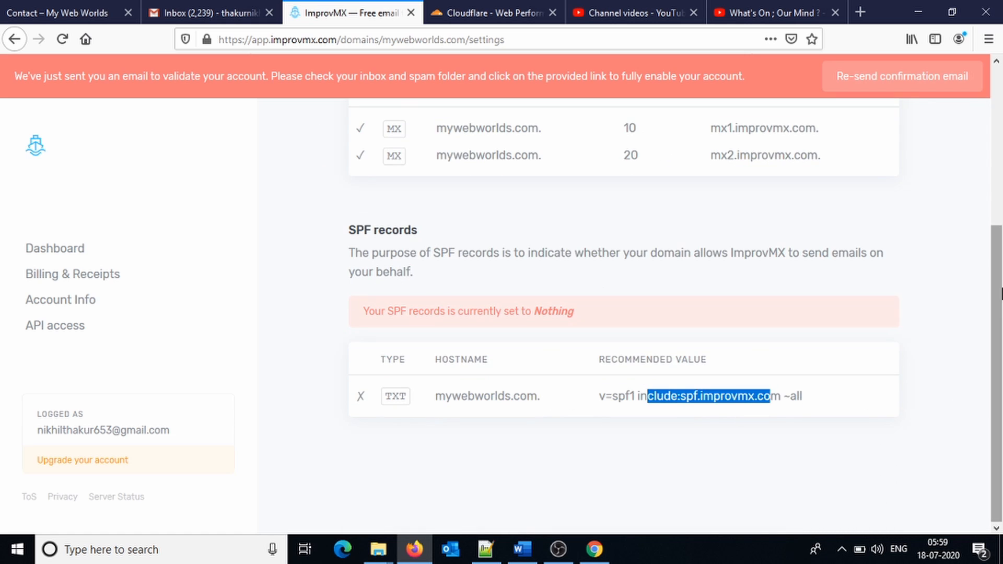
left_click_drag(999, 283, 990, 116)
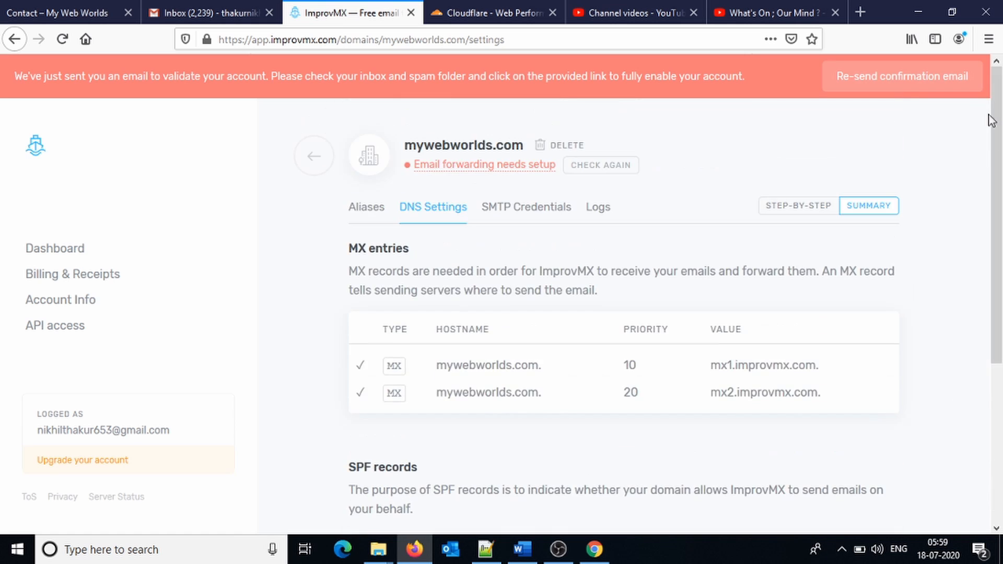
left_click(782, 220)
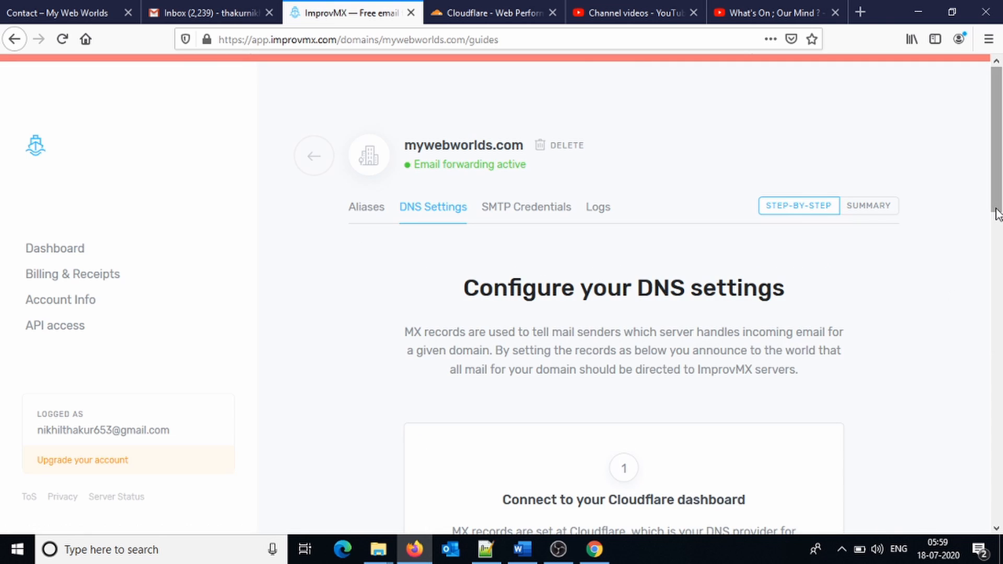
left_click_drag(998, 212, 999, 306)
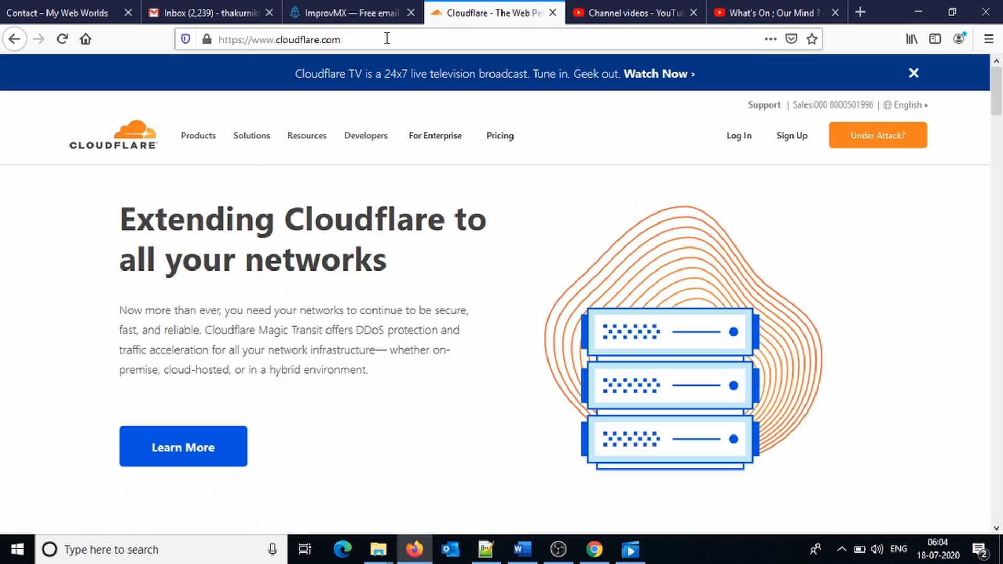
Log in to Cloudflare and open the mywebworlds.com site overview.
left_click(351, 36)
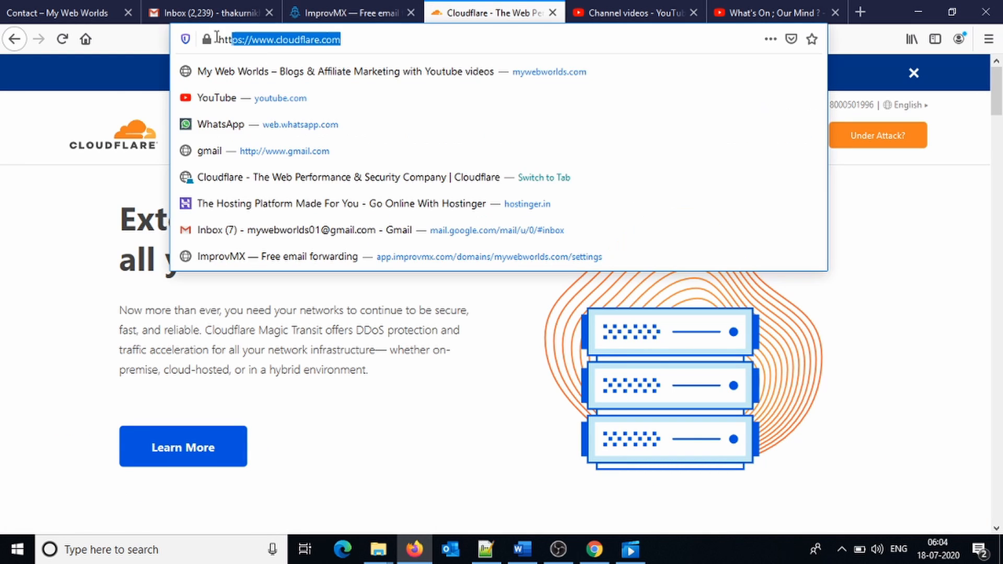
left_click(37, 194)
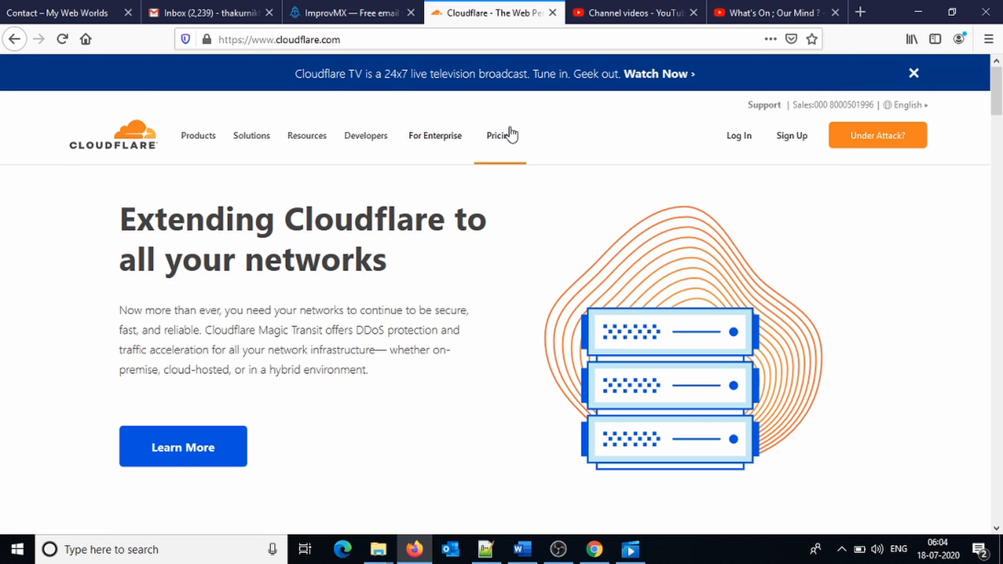
left_click(688, 166)
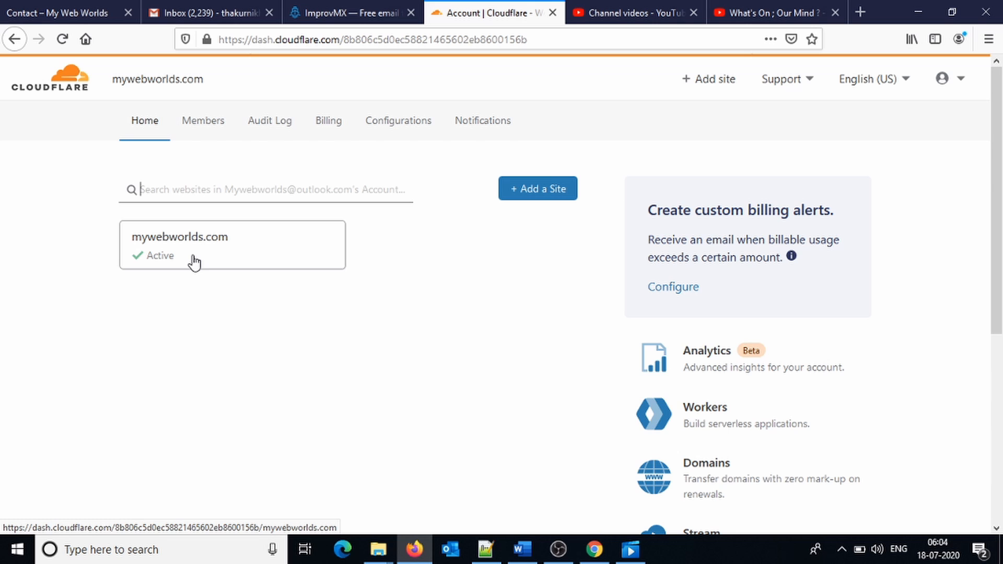
left_click(195, 262)
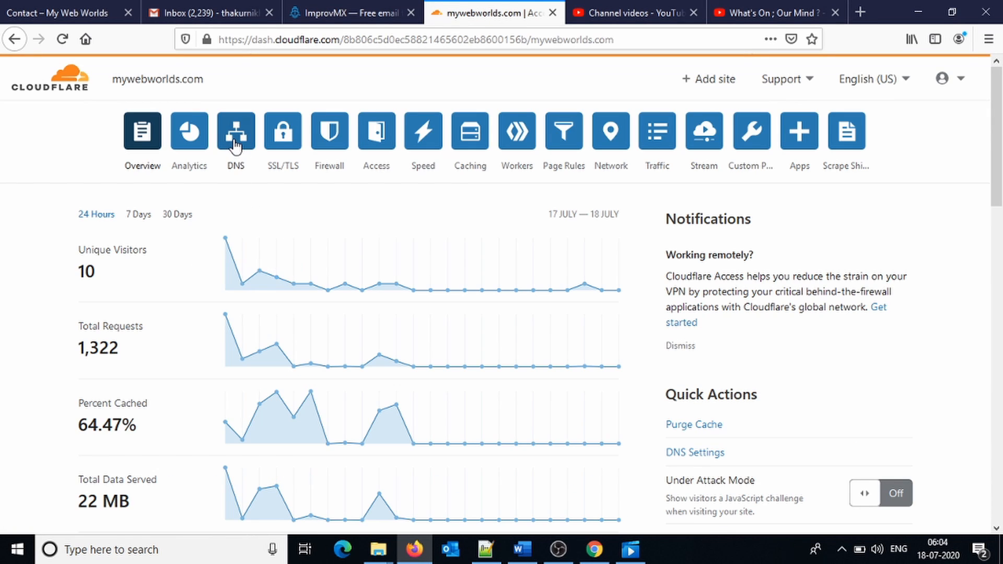
Open mywebworlds.com DNS management and look over the existing A, CAA, CNAME, NS and TXT records.
left_click(236, 135)
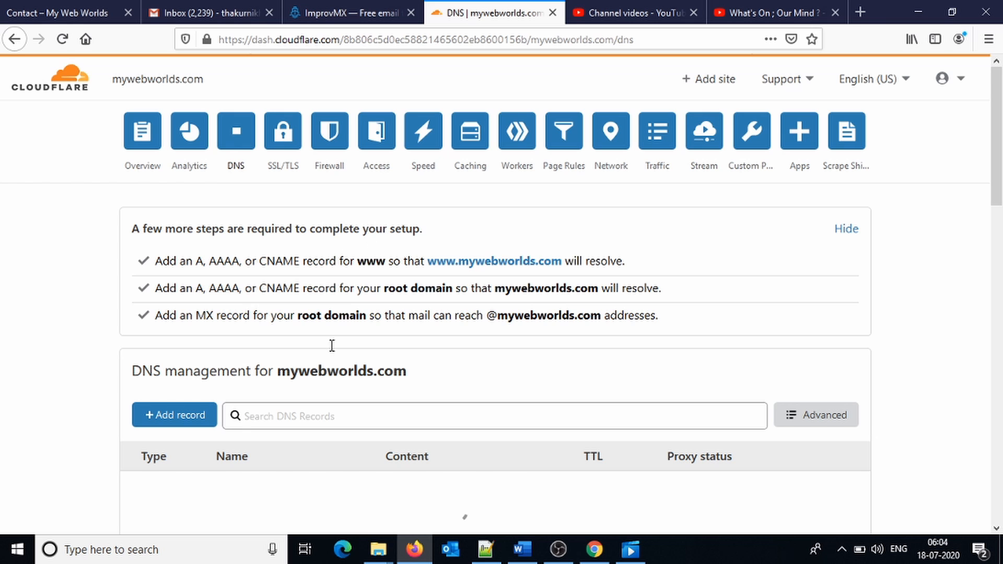
scroll(465, 518, "down", 5)
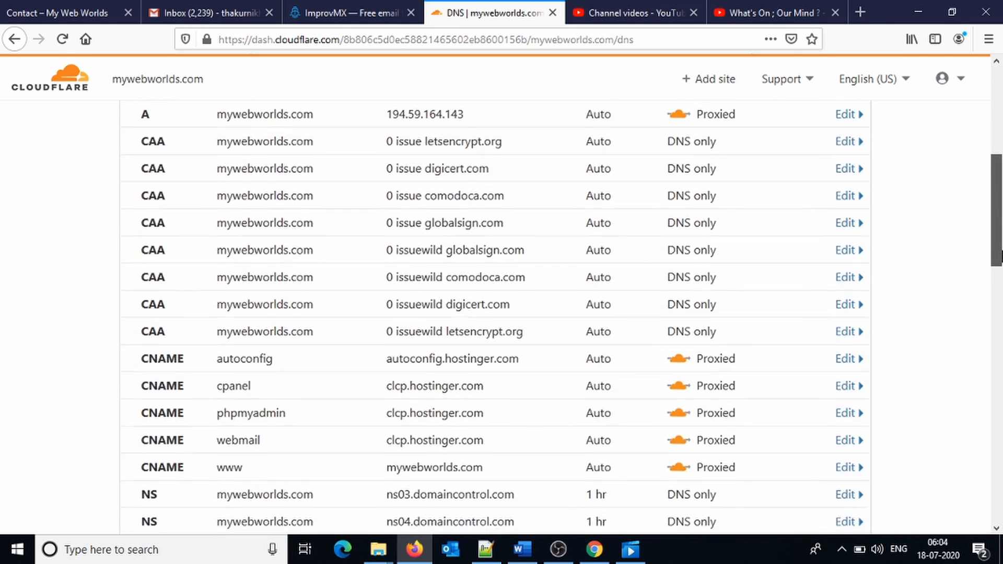
scroll(996, 299, "down", 5)
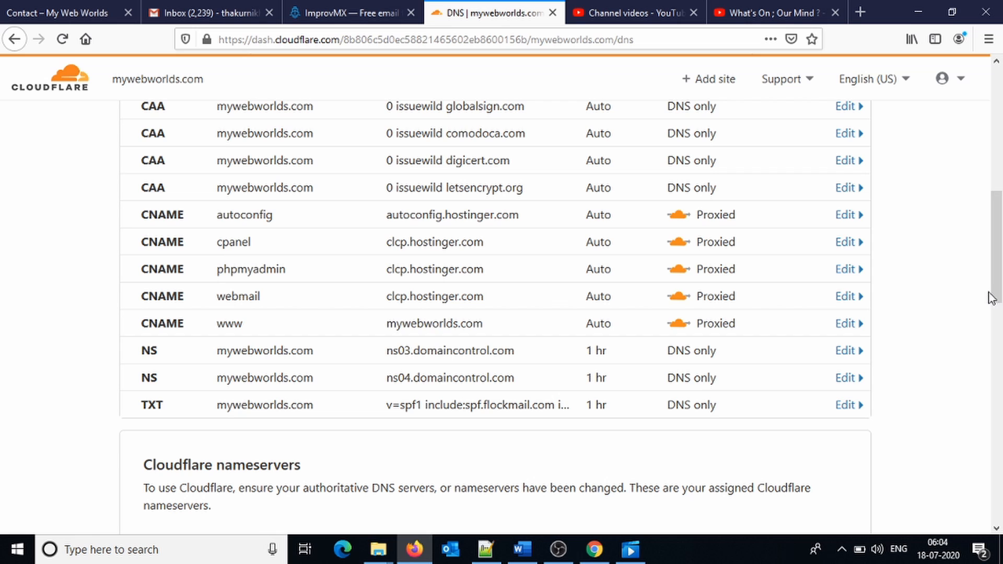
mouse_move(995, 299)
left_mouse_down()
mouse_move(1001, 254)
mouse_move(1000, 321)
mouse_move(1000, 213)
mouse_move(1001, 303)
left_mouse_up()
scroll(804, 209, "up", 8)
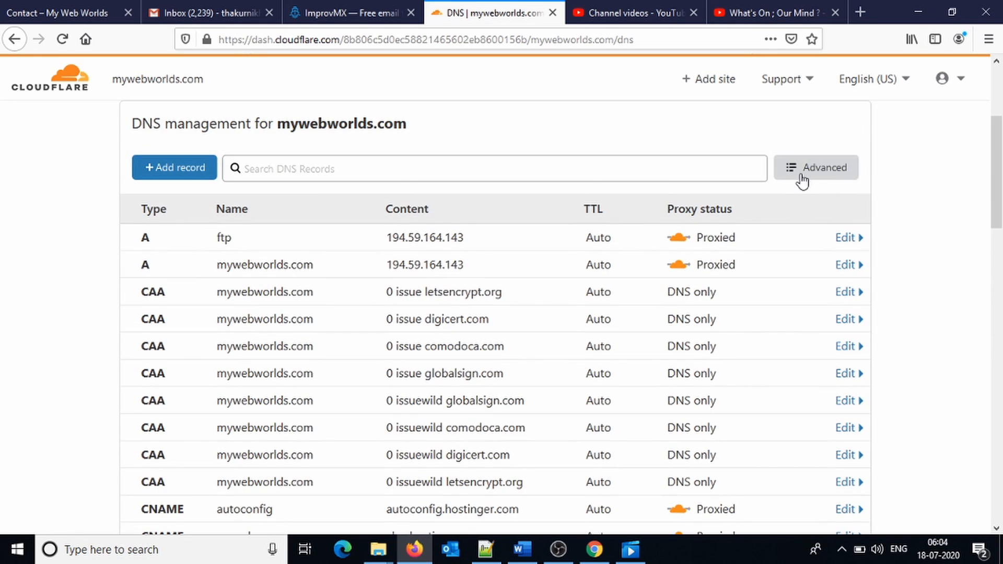
Start a new DNS record of type MX with name @.
left_click(163, 168)
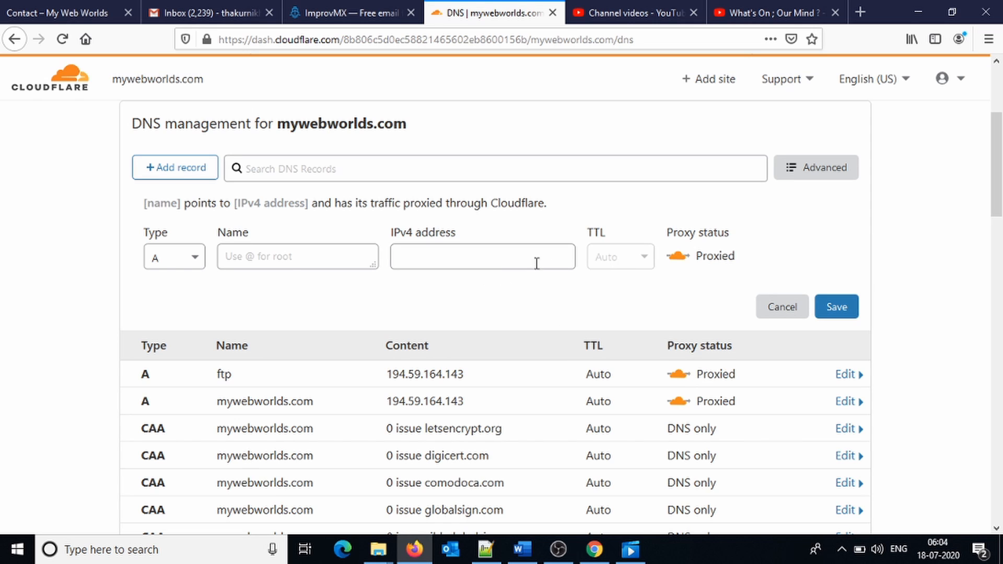
left_click(195, 266)
scroll(194, 366, "down", 3)
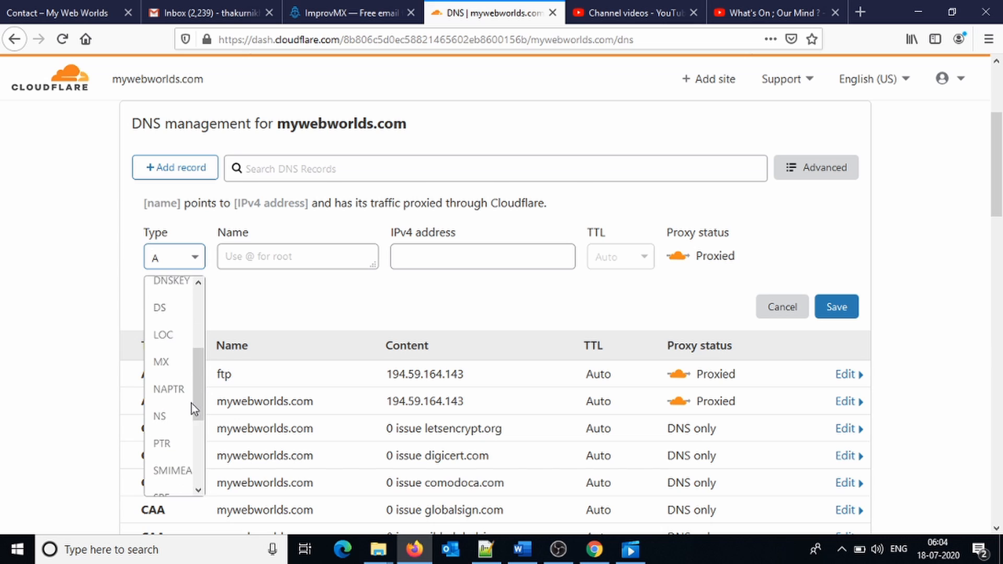
scroll(191, 403, "down", 2)
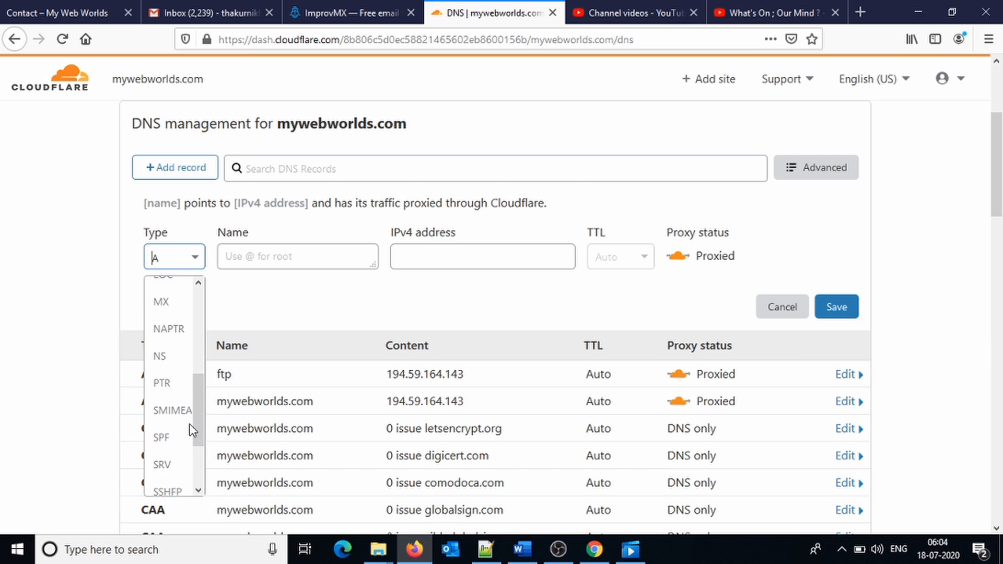
left_click(167, 303)
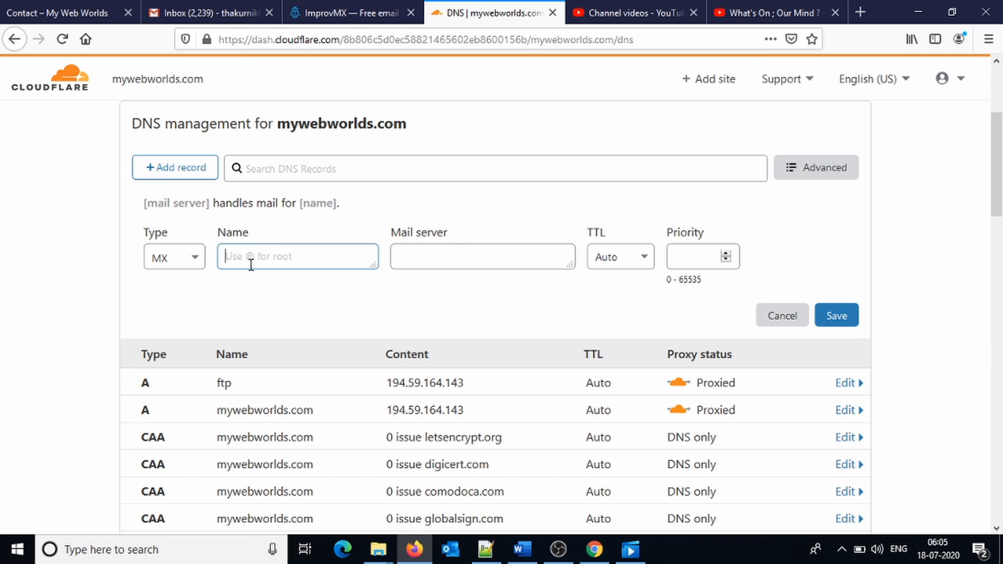
type("@")
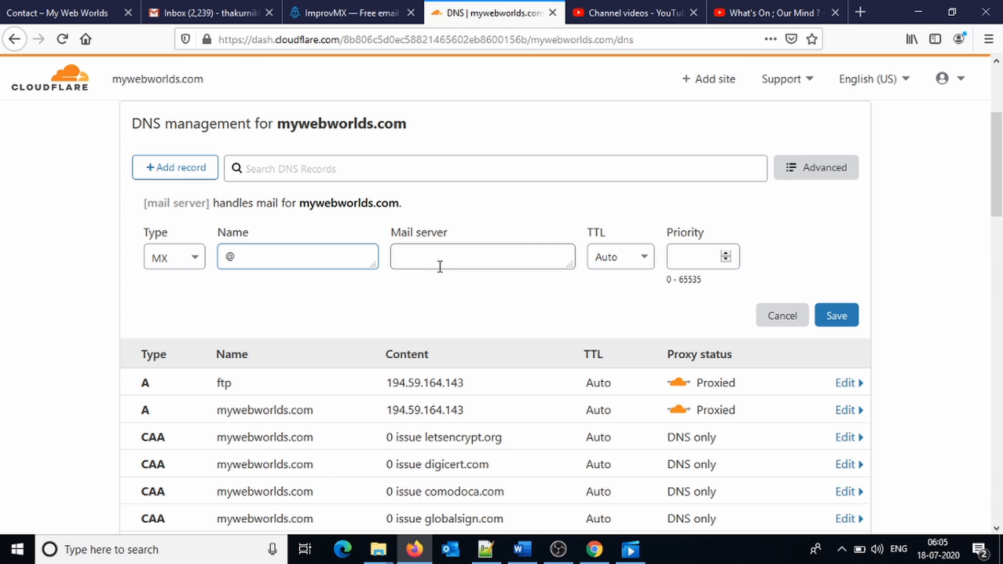
Set the mail server to mx1.improvmx.com, TTL 1 hr, priority 10, and save.
left_click(335, 8)
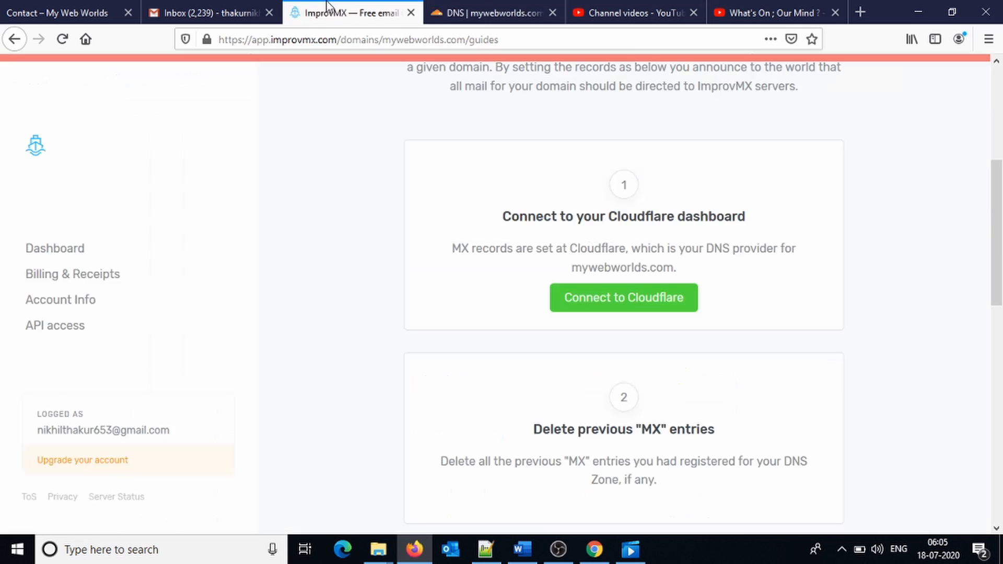
scroll(694, 422, "down", 4)
scroll(694, 422, "down", 4)
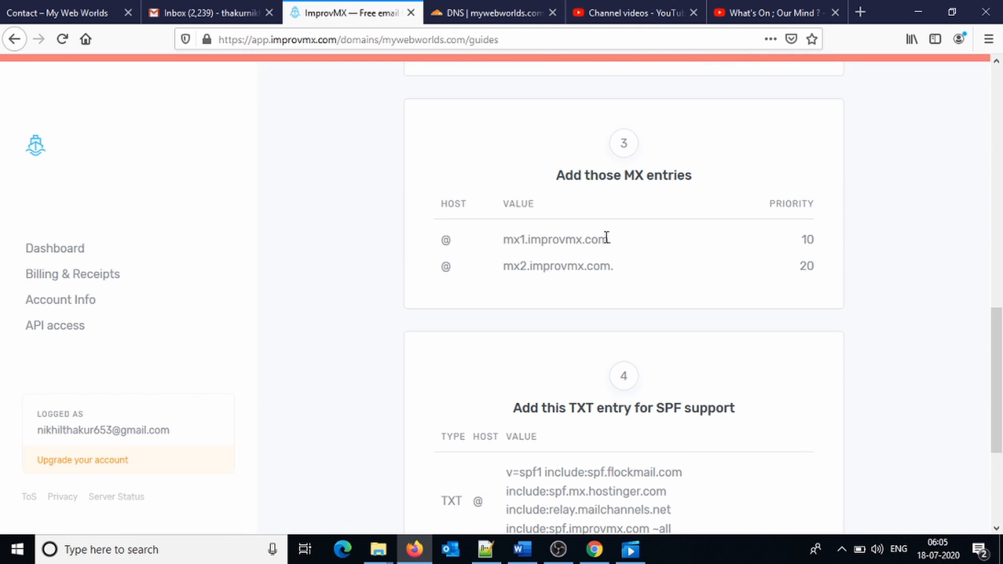
left_click_drag(608, 239, 493, 253)
key("ctrl+c")
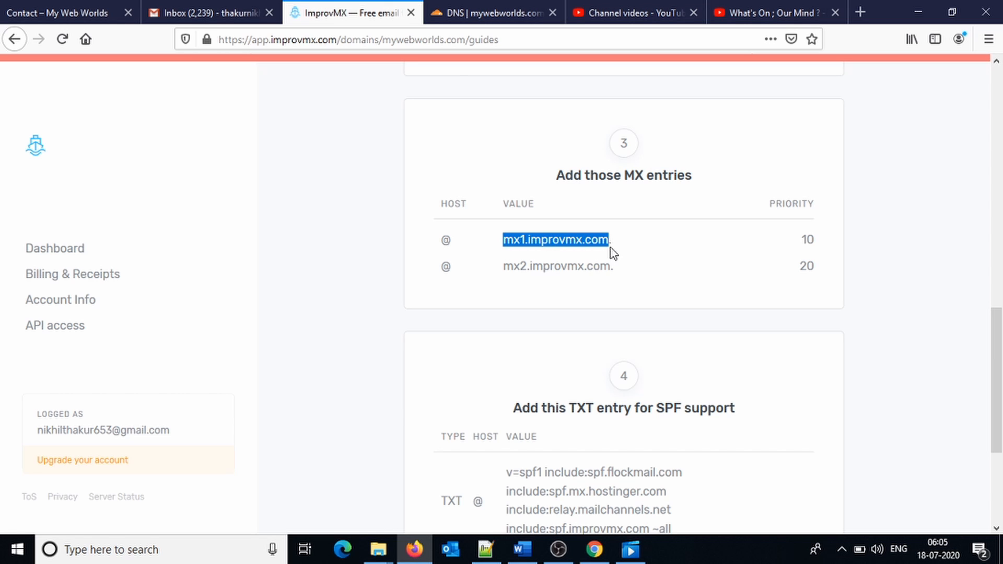
left_click(445, 11)
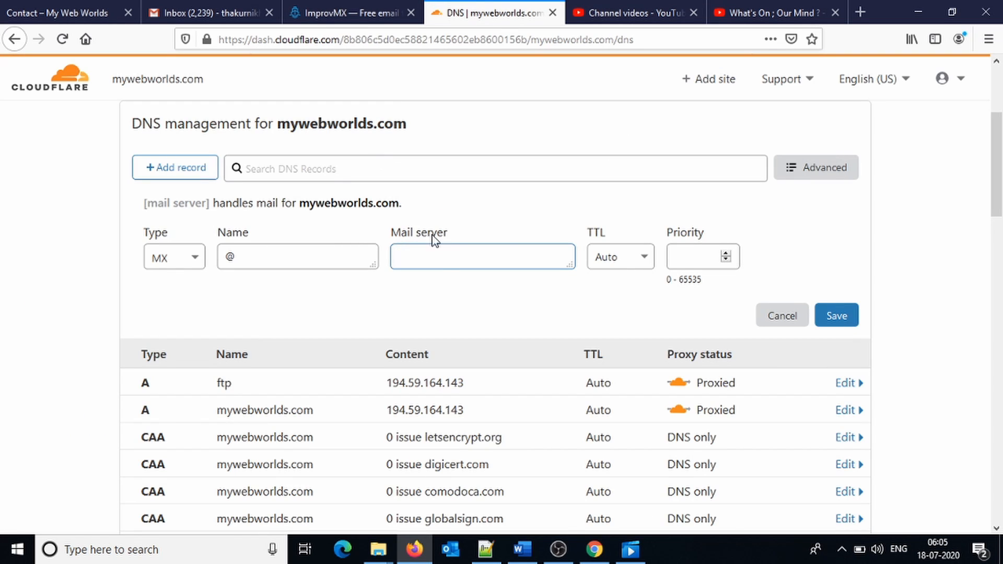
key("ctrl+v")
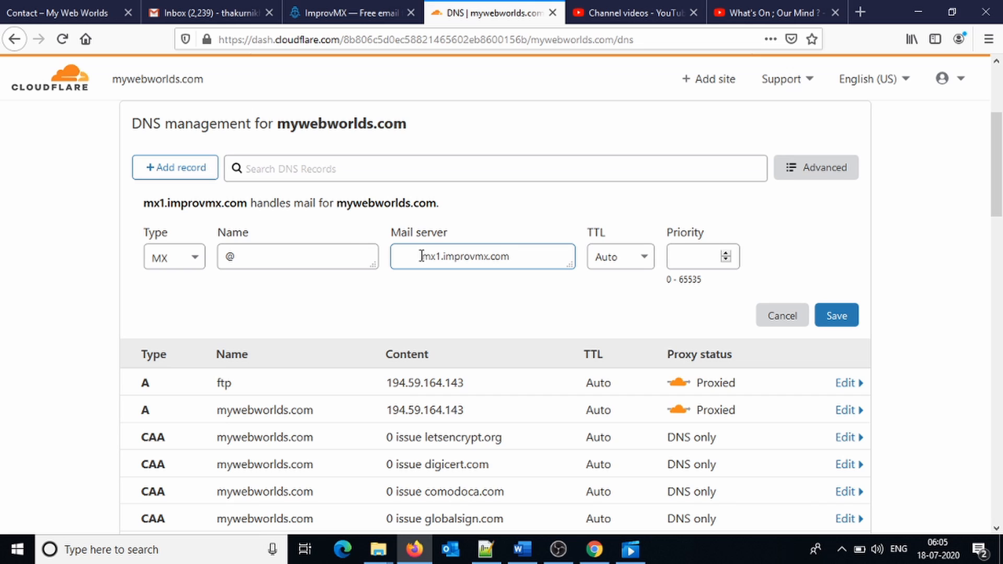
left_click_drag(421, 256, 349, 249)
key("BackSpace")
left_click(640, 256)
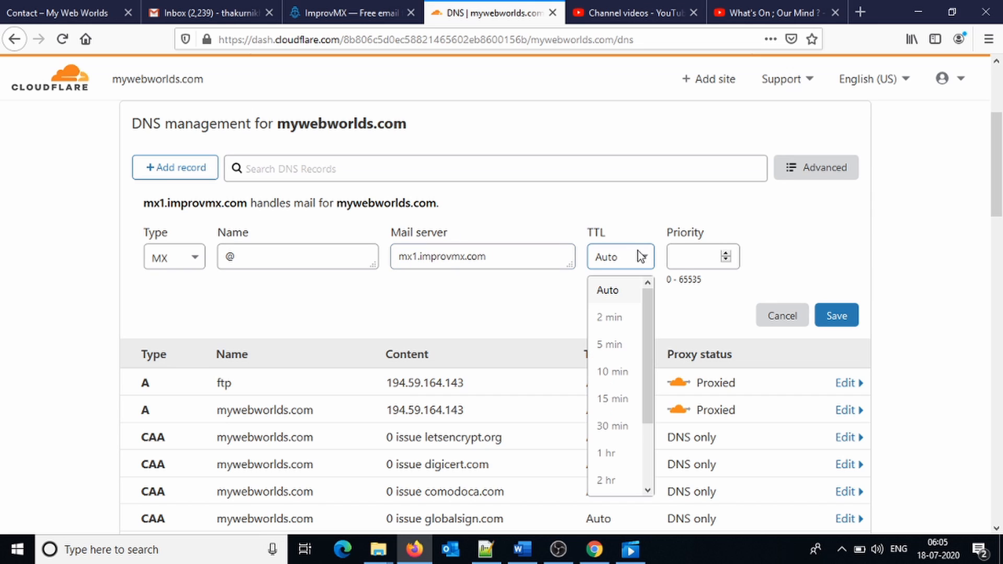
left_click(609, 467)
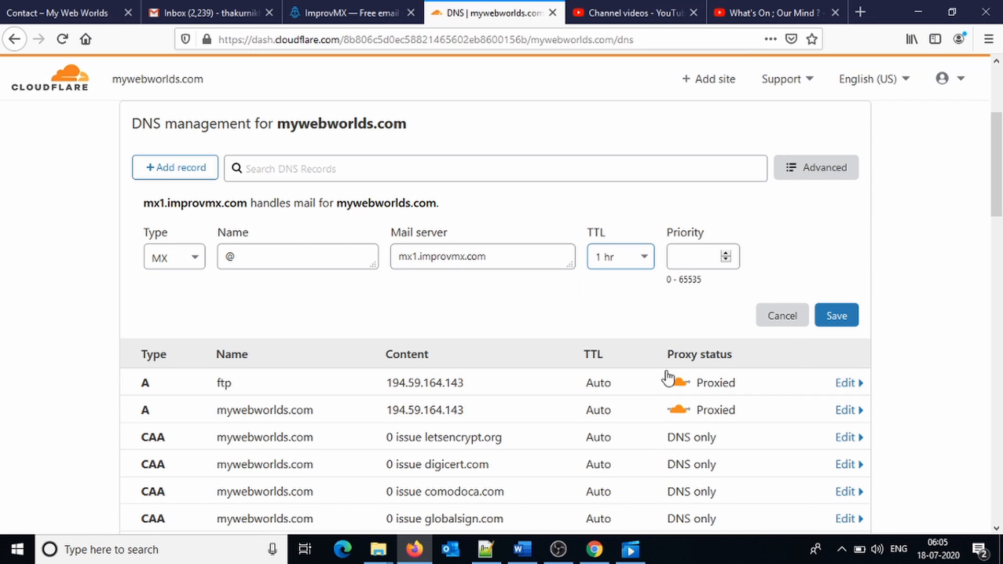
left_click(696, 259)
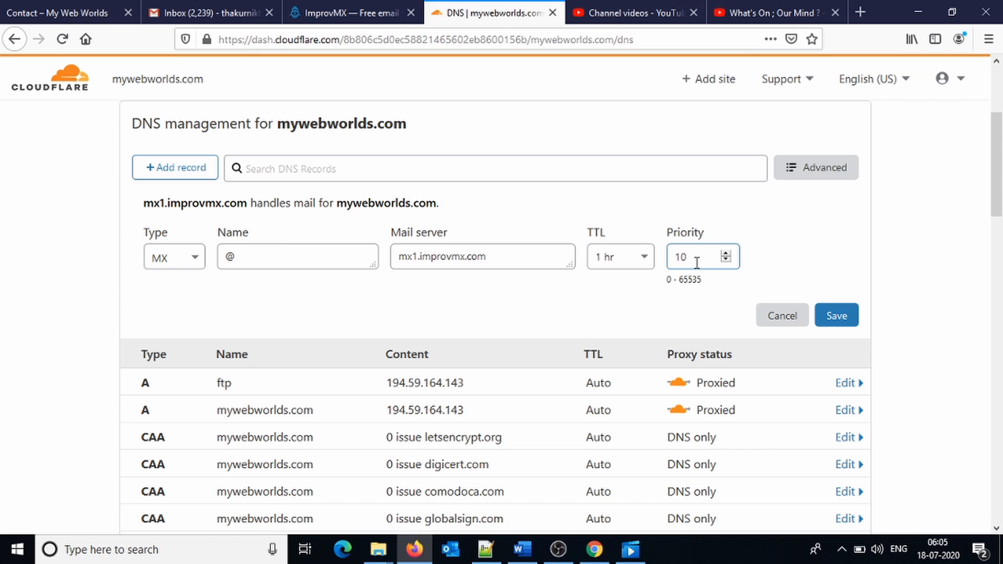
left_click(839, 319)
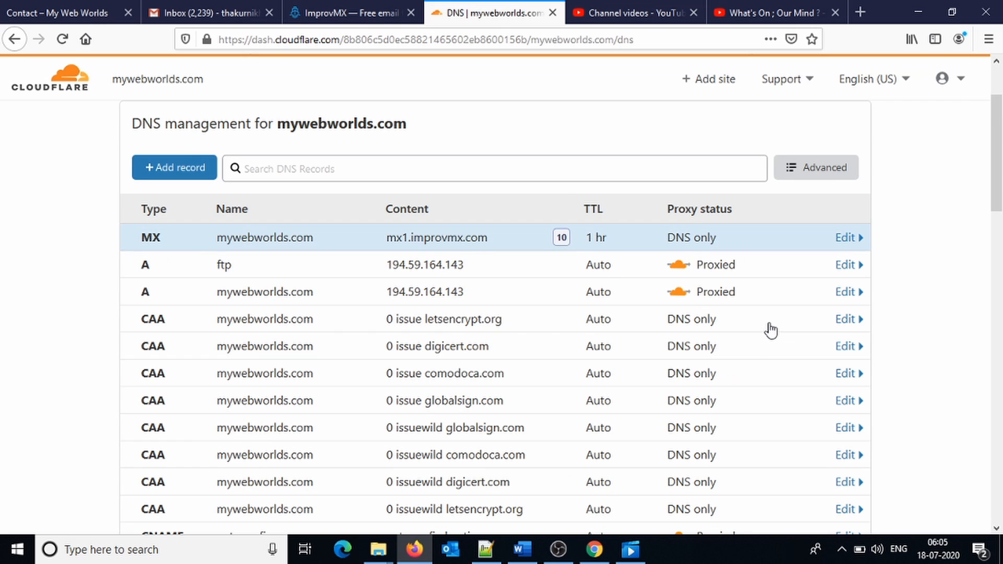
Start another record and copy mx2.improvmx.com from the ImprovMX guide.
left_click(171, 179)
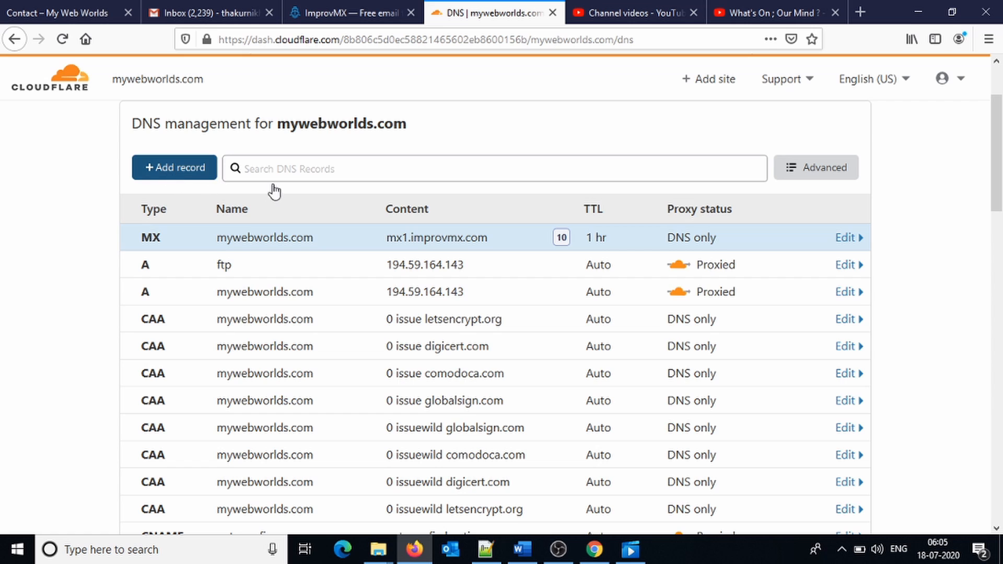
left_click(343, 13)
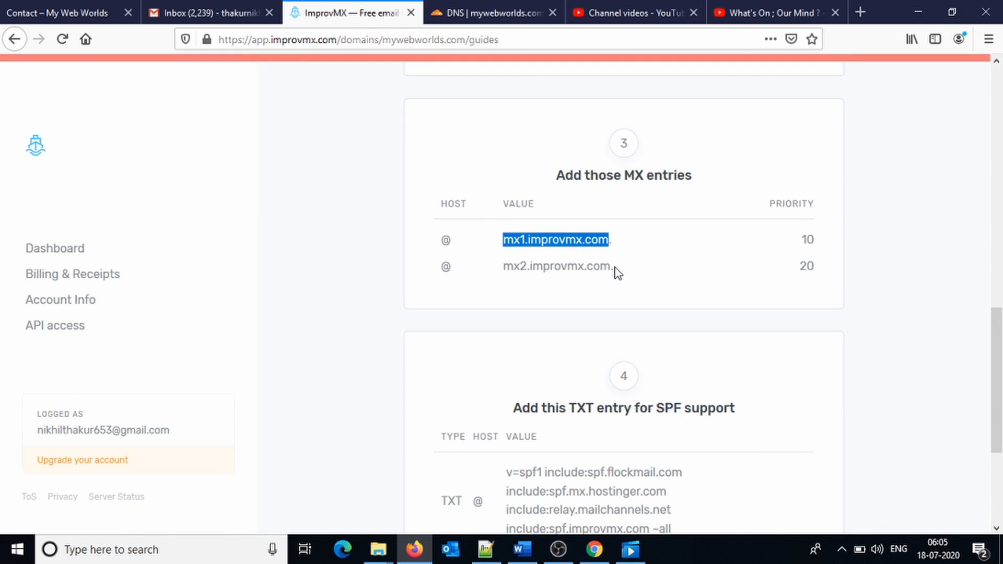
left_click_drag(610, 266, 478, 265)
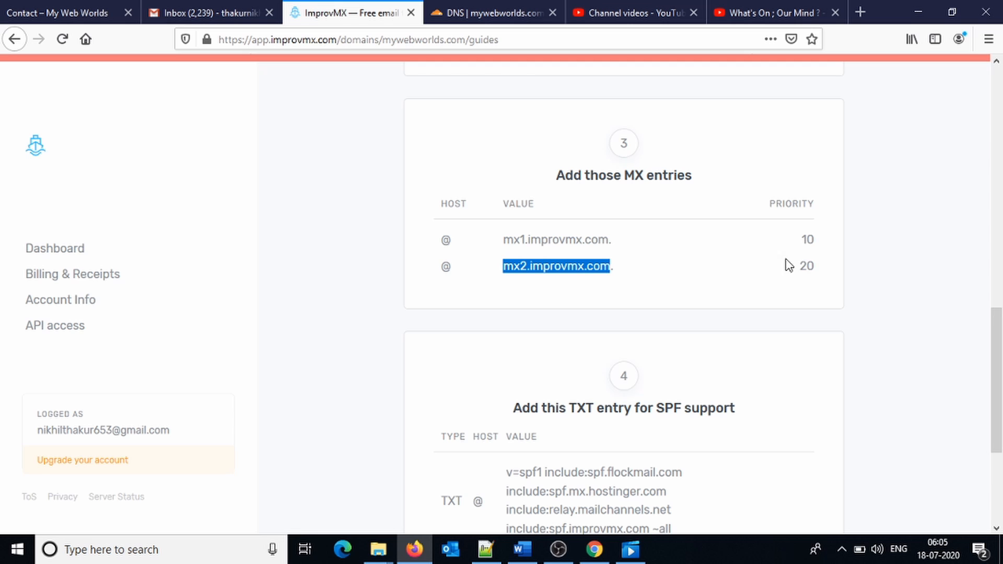
left_click(456, 8)
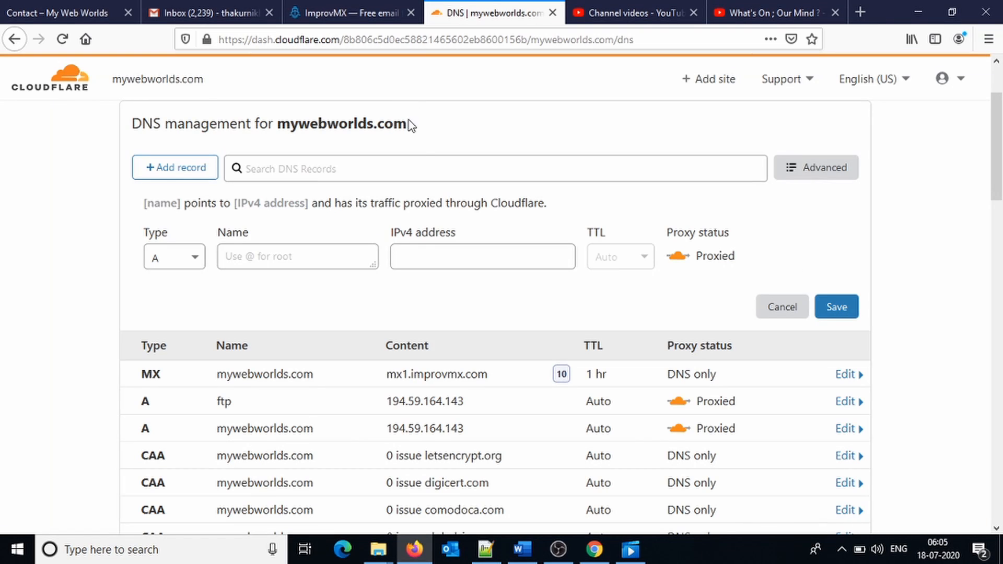
Make the new record an MX record named @.
left_click(183, 256)
left_click_drag(202, 345, 202, 385)
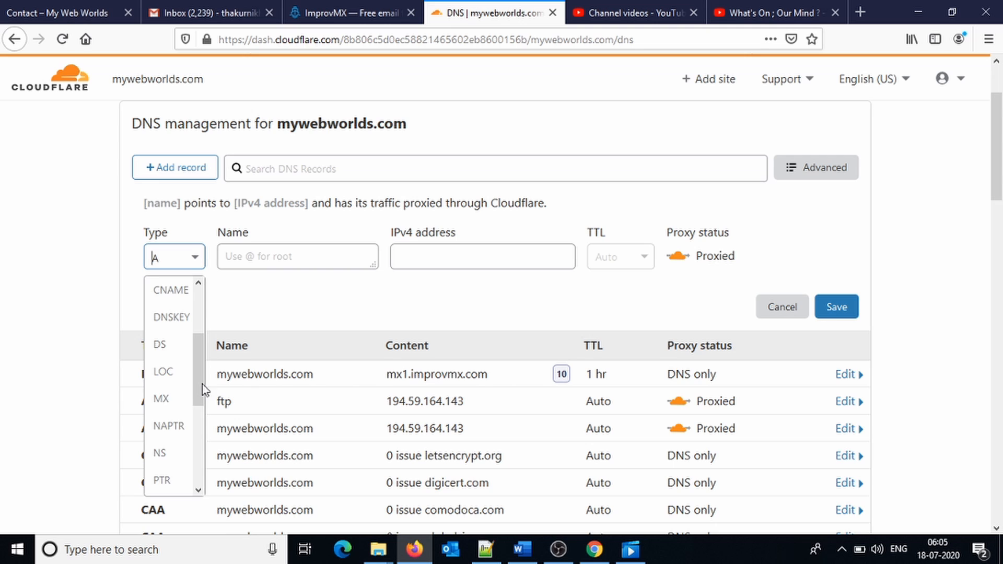
left_click(162, 393)
left_click(269, 255)
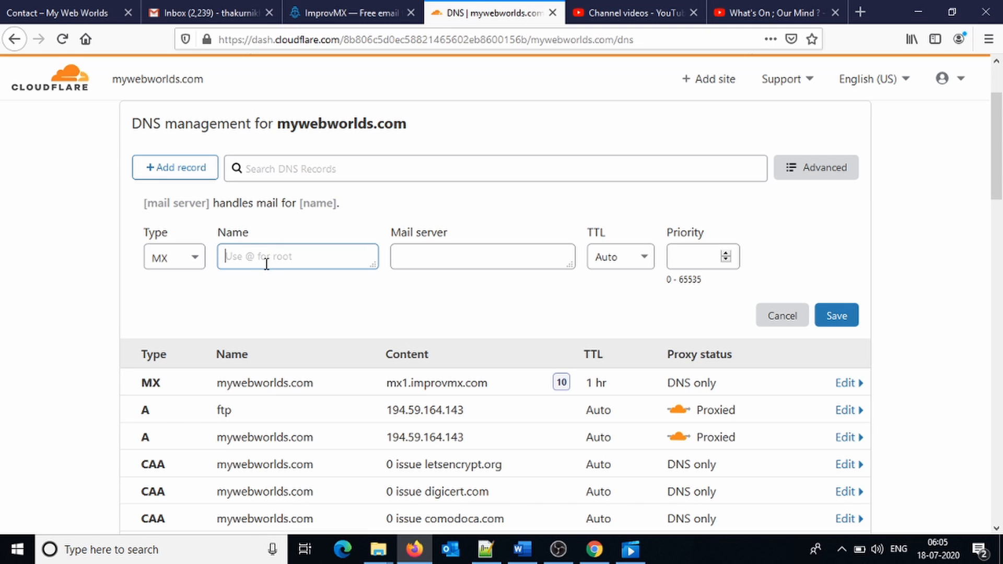
type("@")
Set the mail server to mx2.improvmx.com, TTL 1 hr, priority 20, and save.
left_click(437, 258)
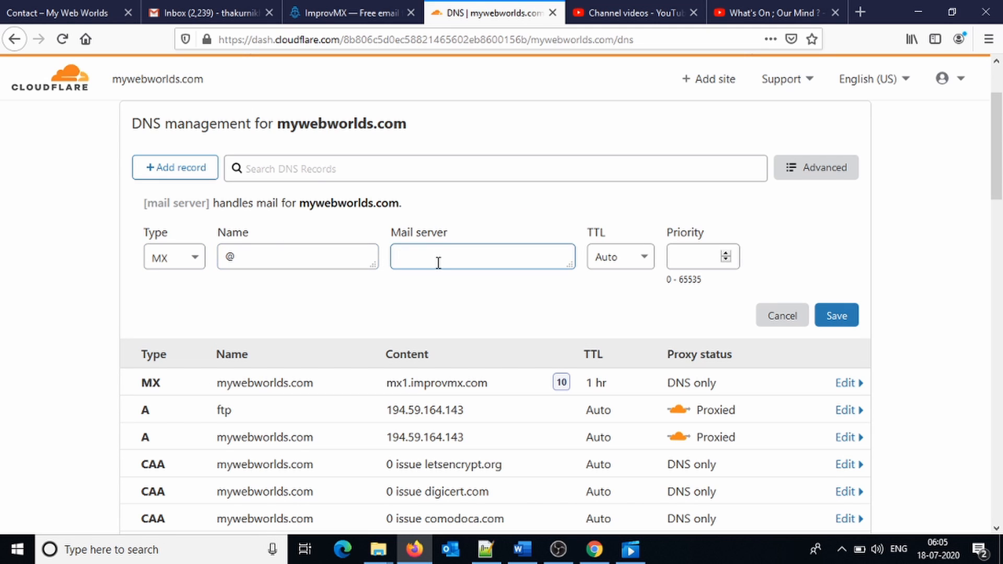
type("mx2.improvmx.com")
left_click_drag(422, 257, 366, 243)
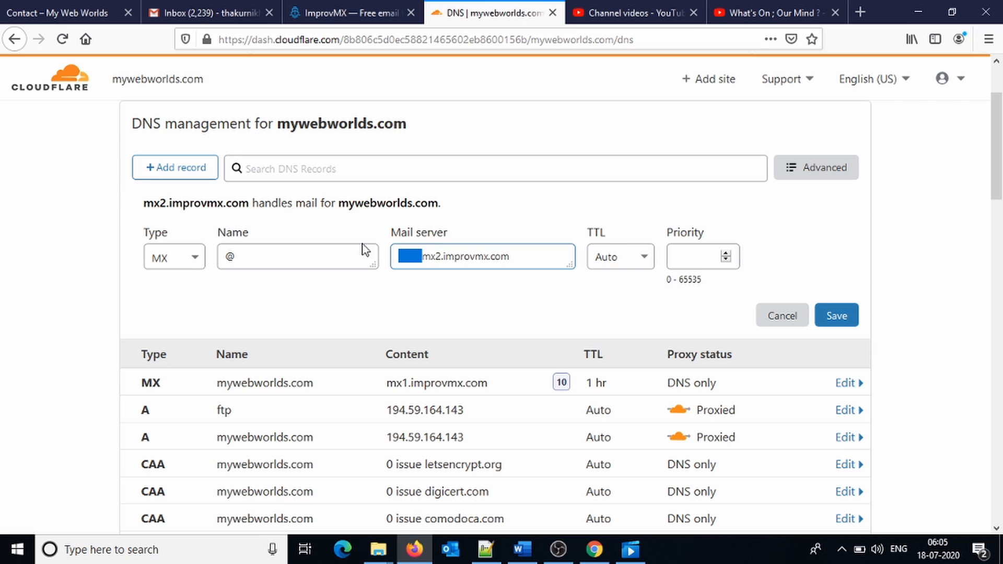
key("BackSpace")
left_click(619, 257)
left_click(603, 454)
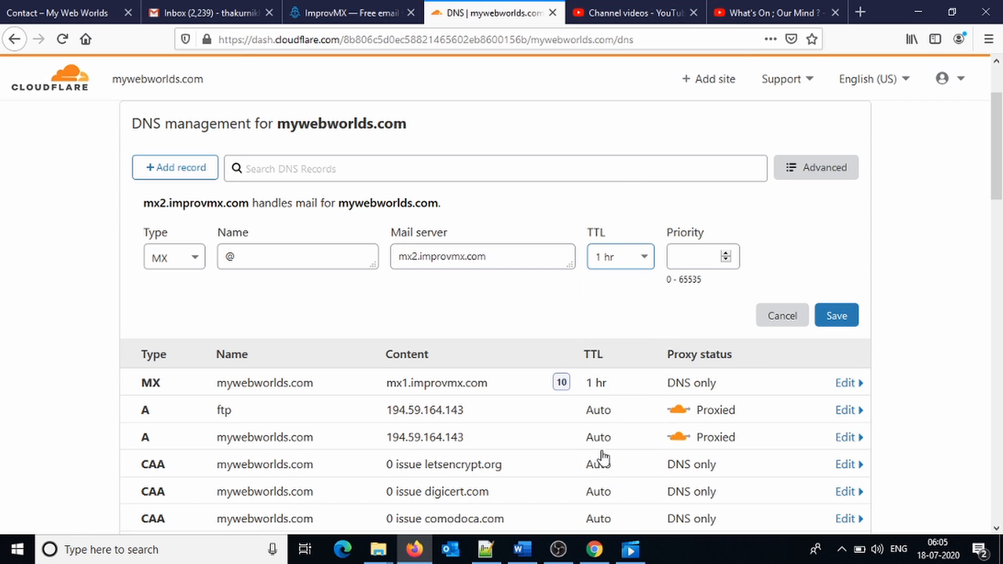
left_click(688, 258)
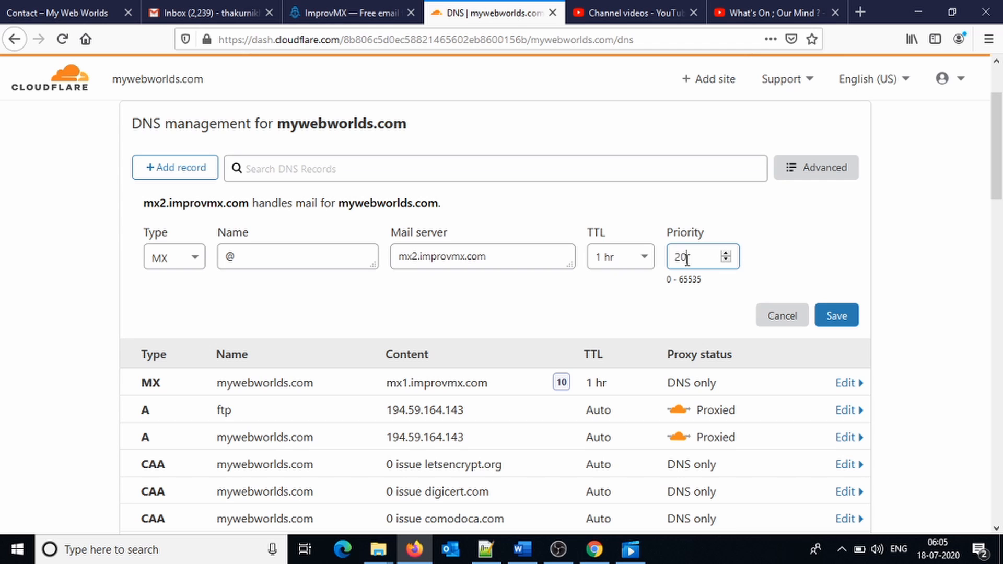
left_click(835, 320)
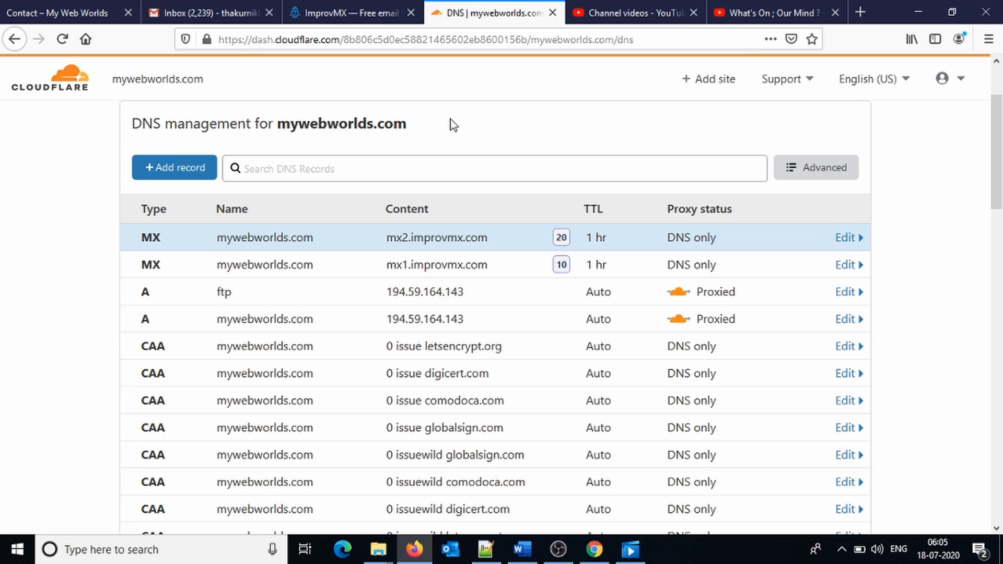
Start another record and copy the SPF TXT value from the ImprovMX guide.
left_click(179, 169)
left_click(347, 10)
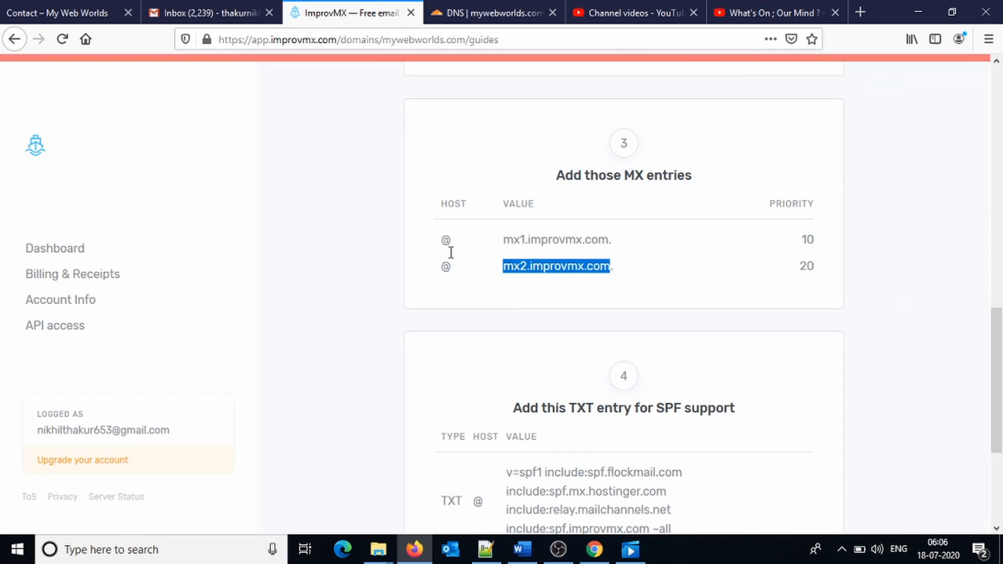
scroll(515, 299, "down", 4)
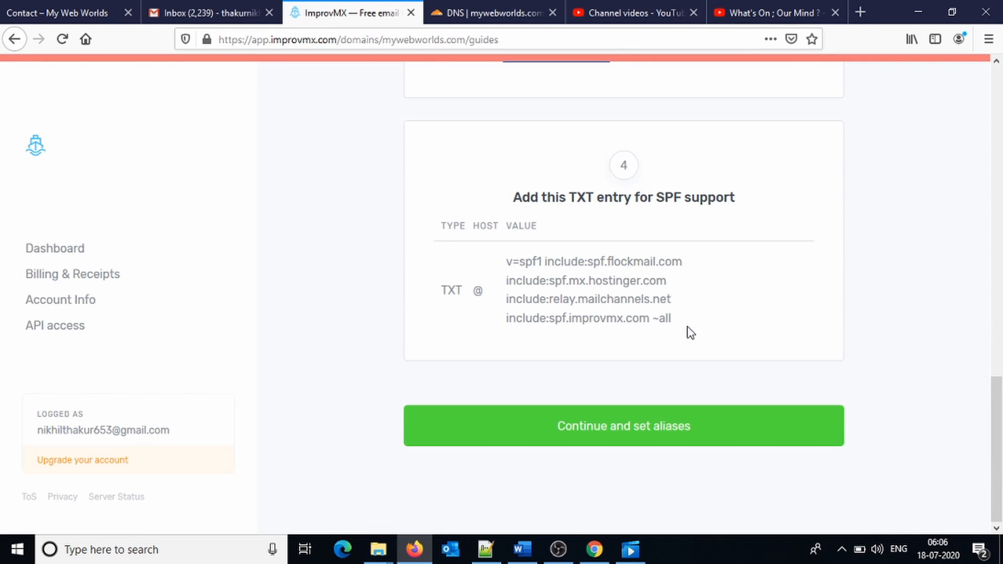
left_click_drag(676, 320, 503, 270)
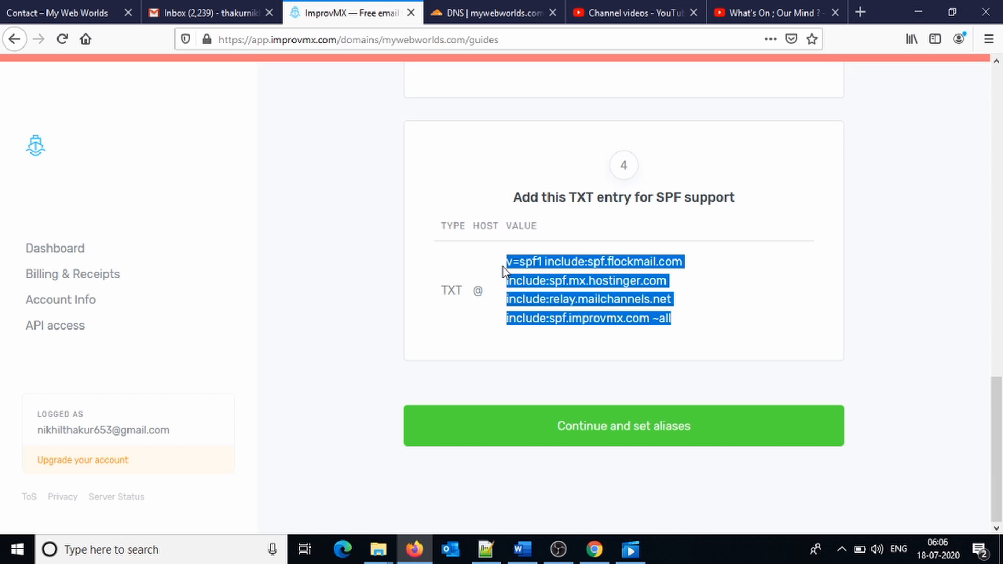
key("ctrl+Tab")
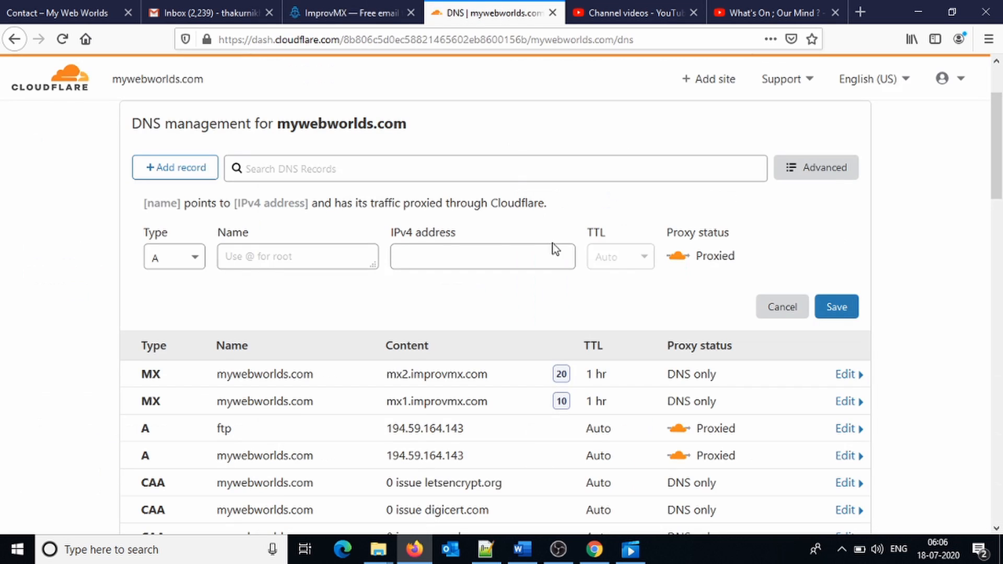
Make the new record a TXT record and paste the SPF string as its name.
left_click(195, 262)
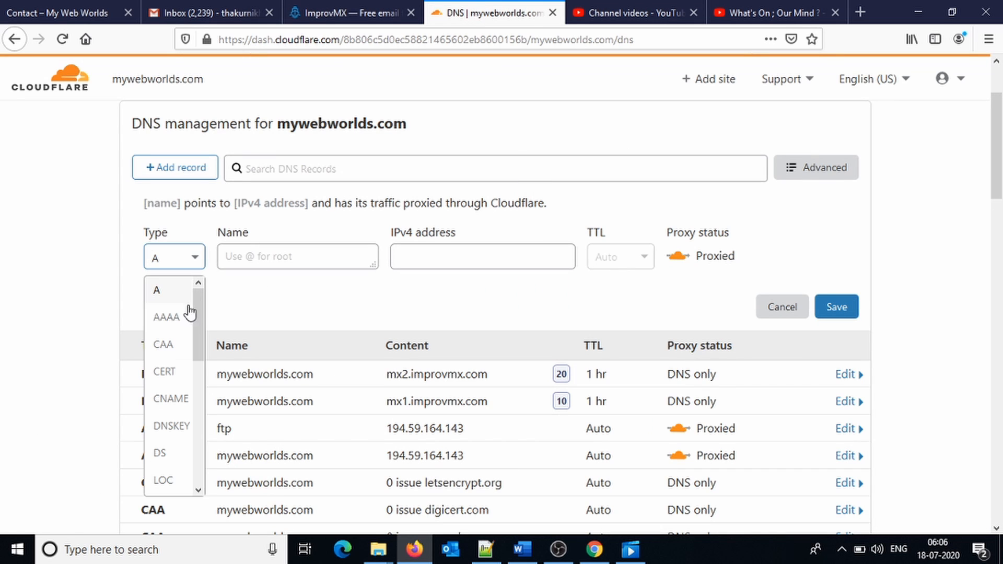
type("txt")
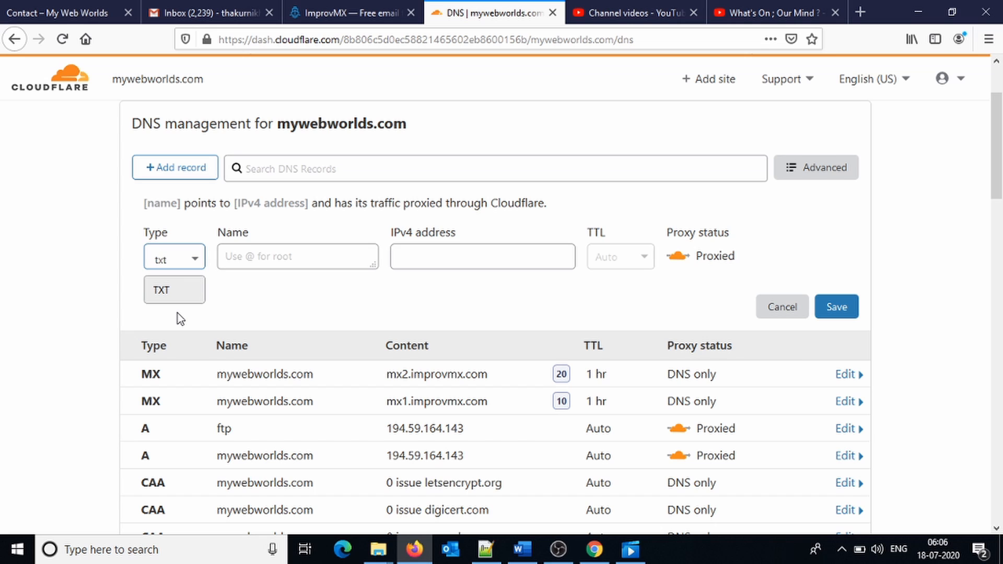
left_click(194, 291)
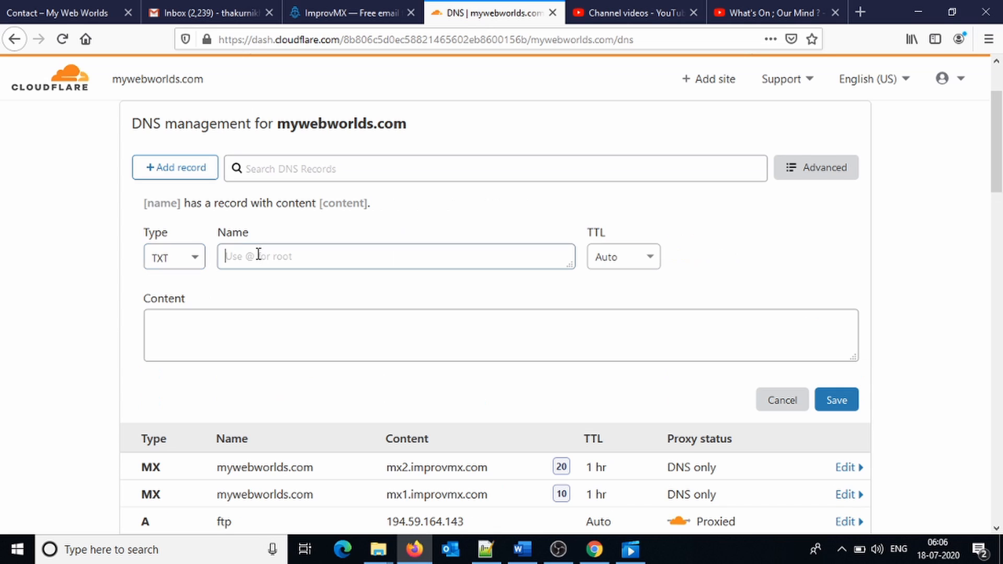
left_click(258, 254)
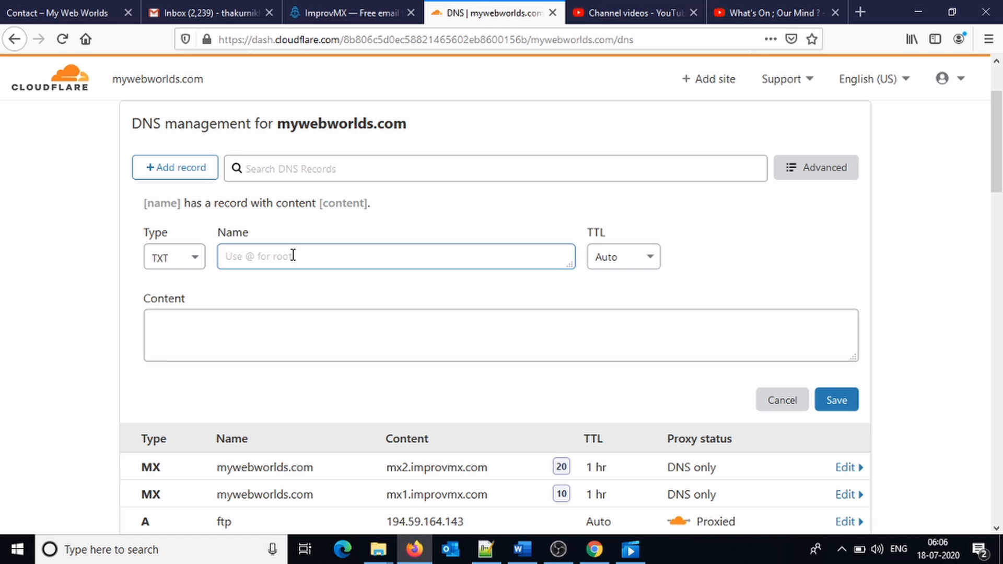
type("v=spf1 include:spf.flockmail.com include:spf.mx.hostinger.com include:relay.mailchannels.net include:spf.improvmx.com ~all")
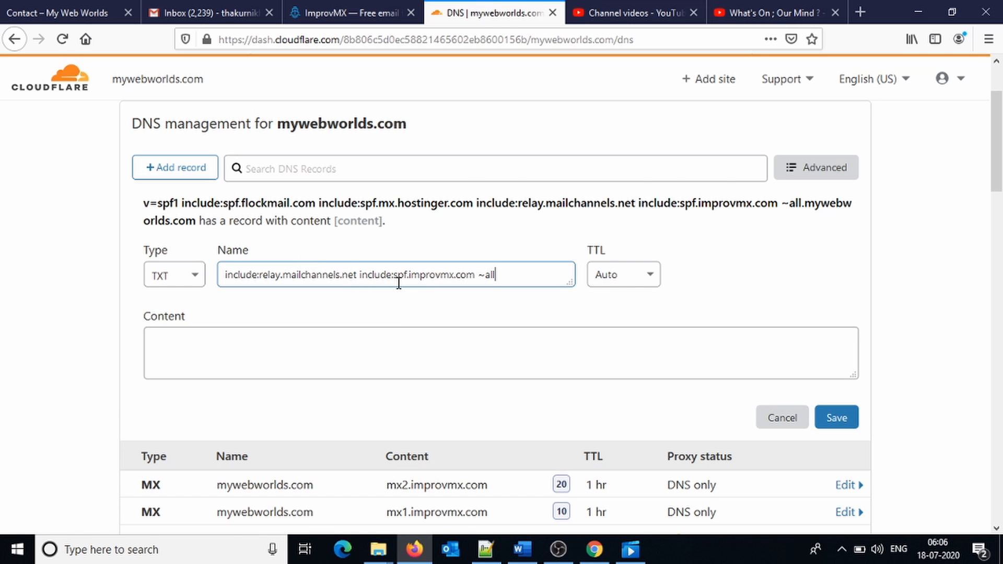
Set the TXT record's TTL to 1 hr; saving fails because Content is empty.
left_click(632, 269)
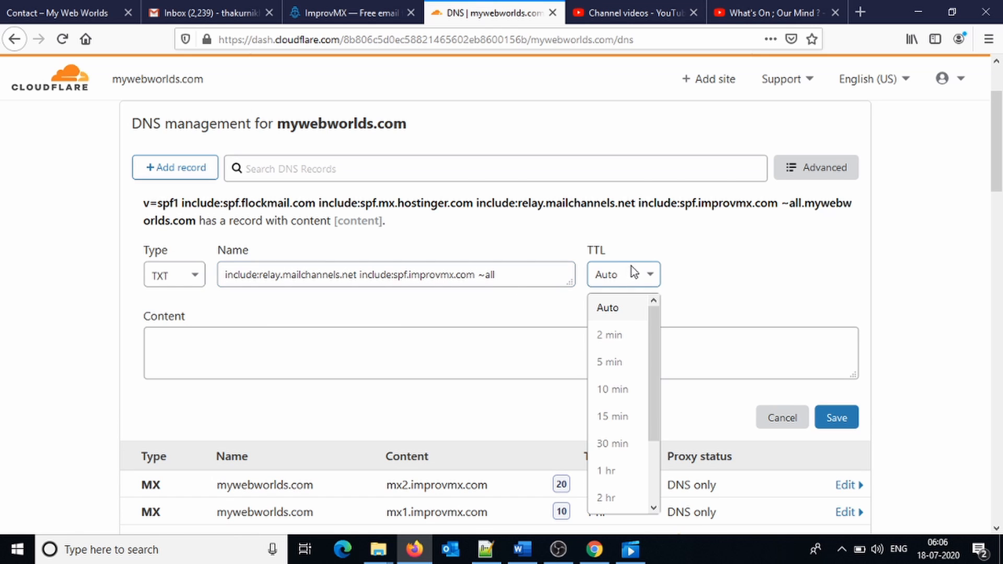
left_click(616, 473)
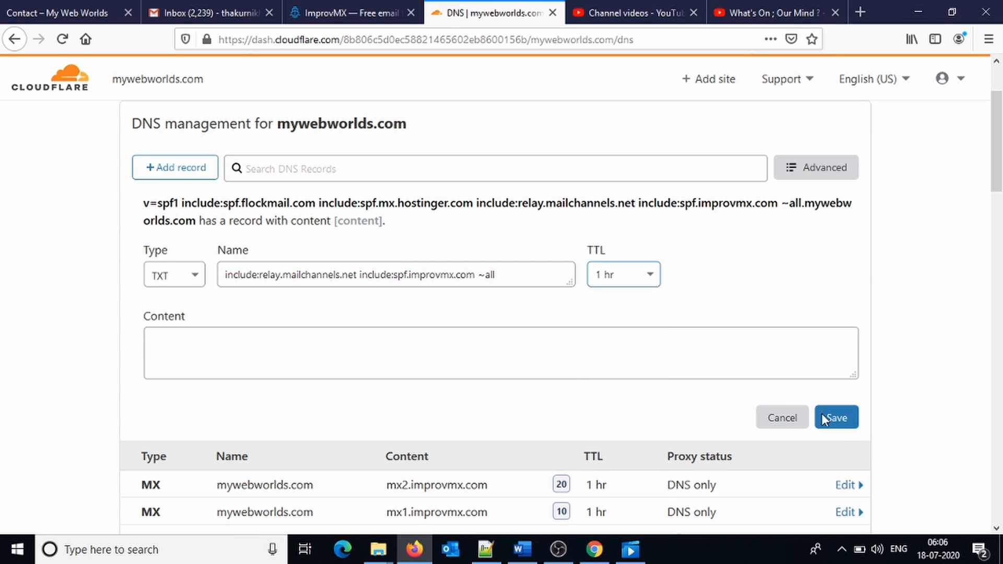
left_click(845, 425)
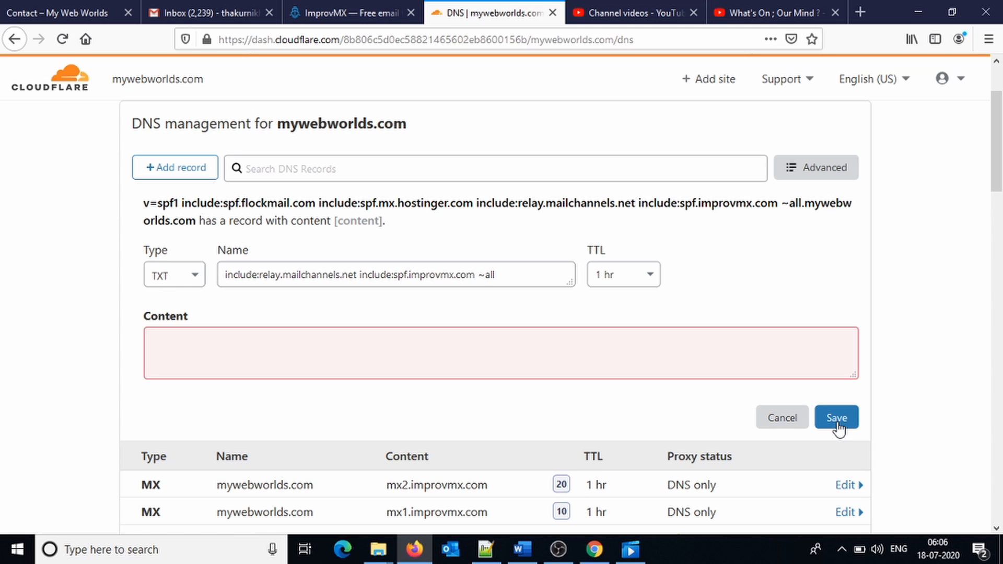
left_click(842, 421)
Recheck the SPF entry in the ImprovMX DNS guide, then return to Cloudflare.
left_click(377, 11)
scroll(672, 378, "up", 8)
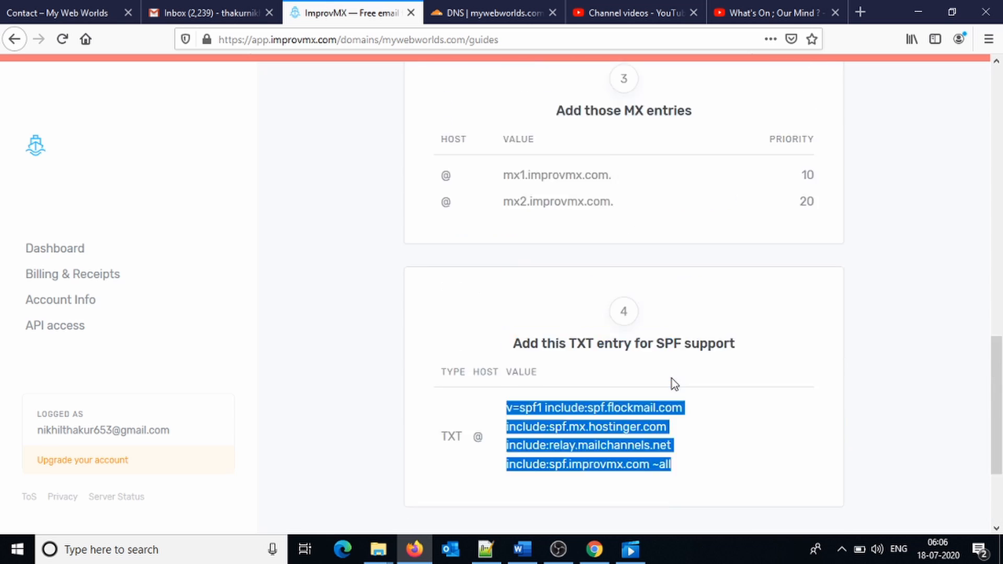
scroll(671, 379, "up", 5)
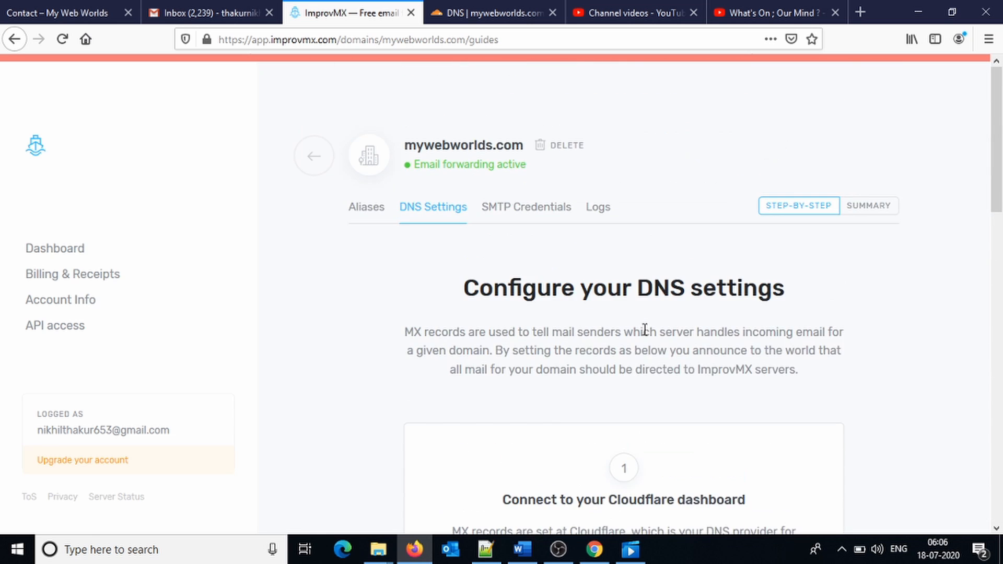
scroll(645, 335, "down", 4)
left_click(469, 9)
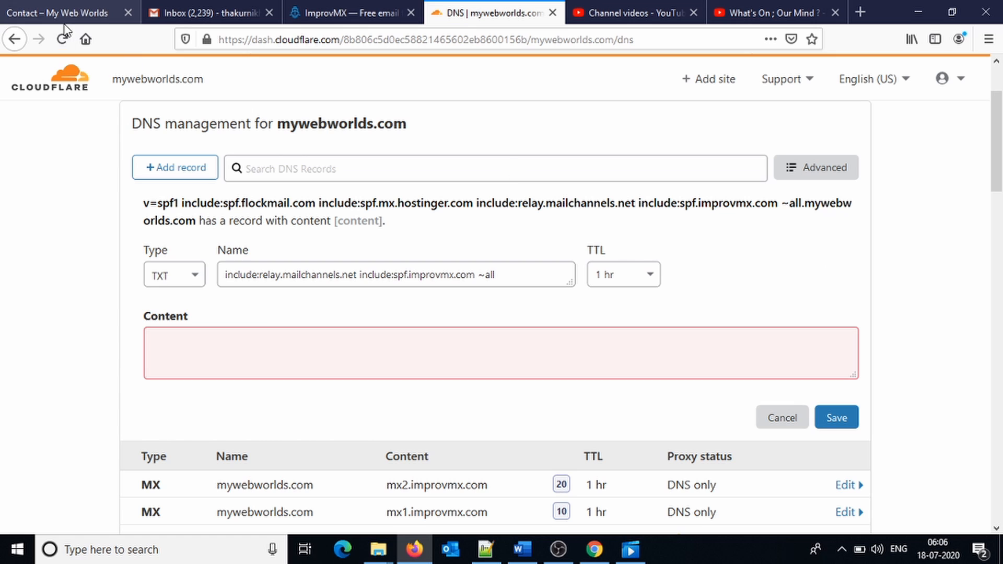
Reload the DNS page and inspect the mx1 and mx2.improvmx.com MX records.
left_click(62, 39)
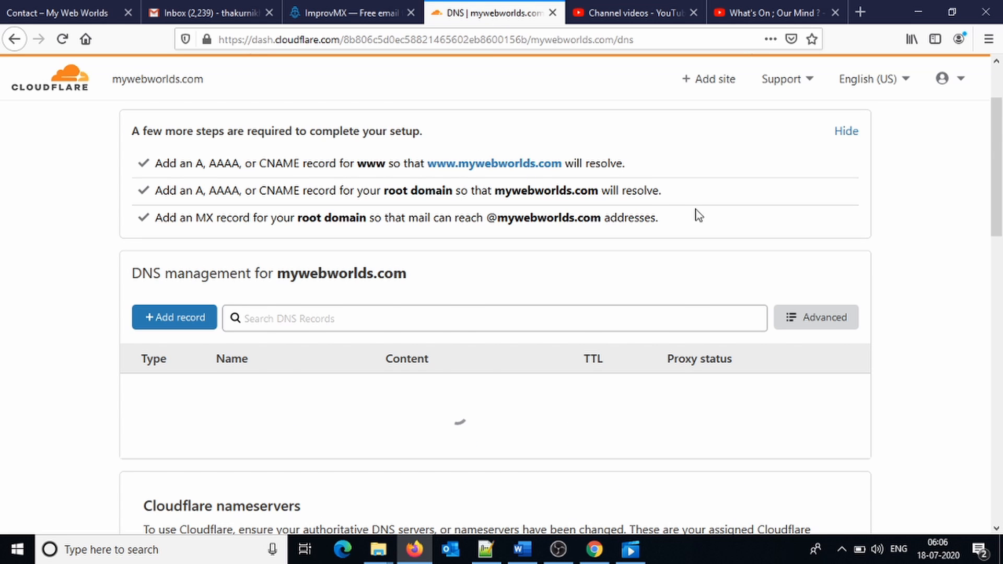
scroll(732, 222, "down", 3)
left_click_drag(998, 180, 1001, 285)
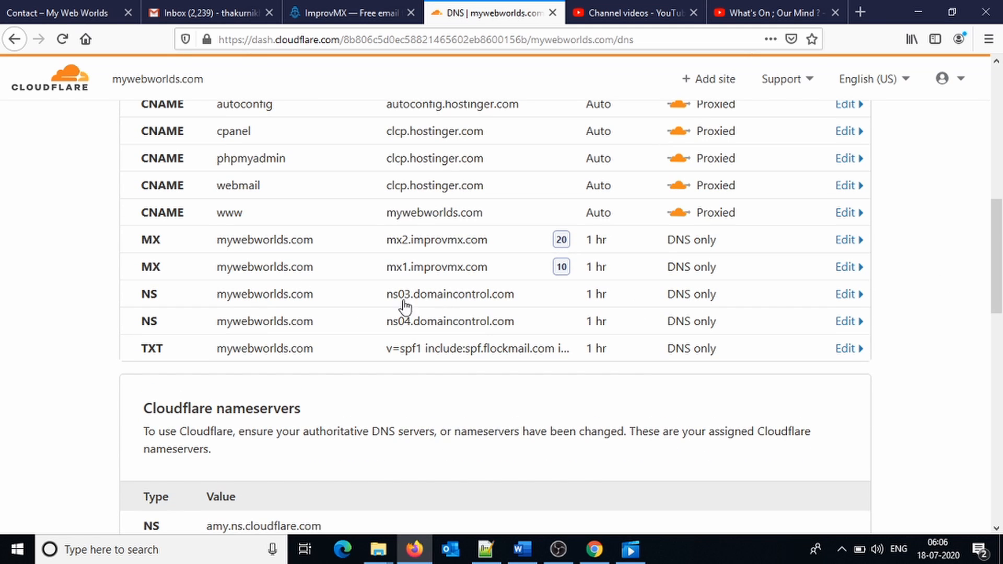
left_click_drag(138, 253, 511, 275)
left_click(356, 246)
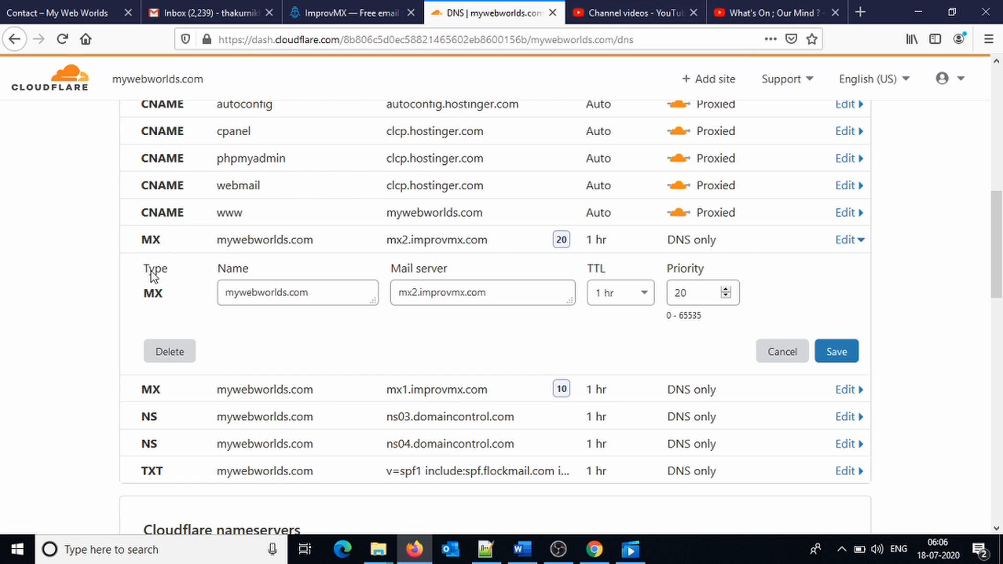
left_click(241, 393)
scroll(240, 393, "down", 6)
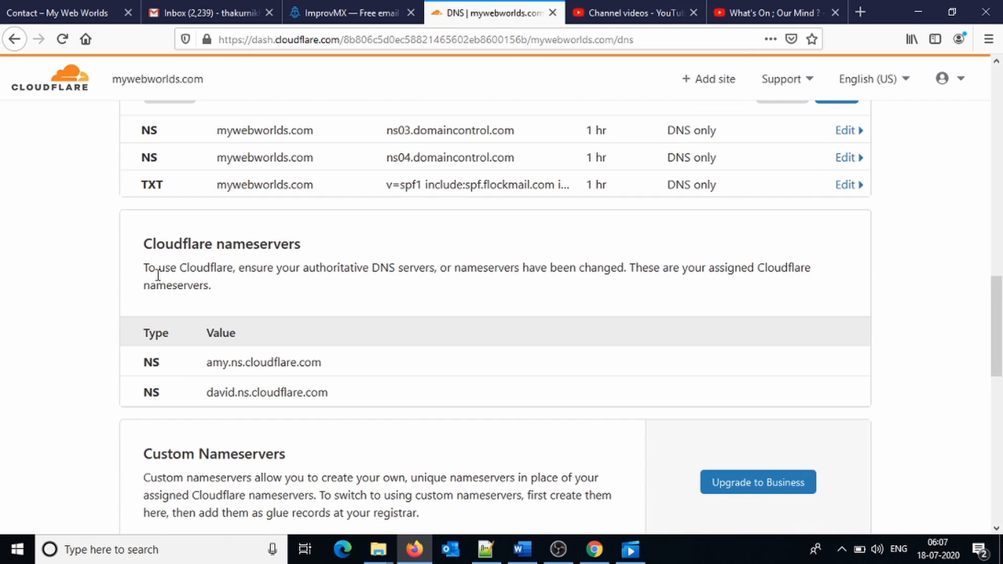
Confirm the existing SPF TXT record includes spf.improvmx.com, then go back to ImprovMX.
left_click(175, 197)
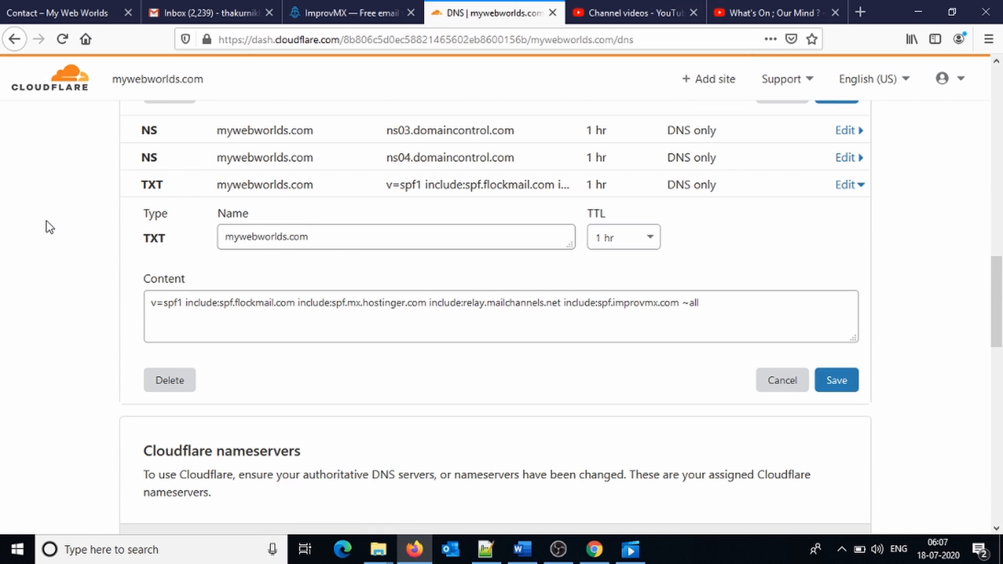
left_click(62, 39)
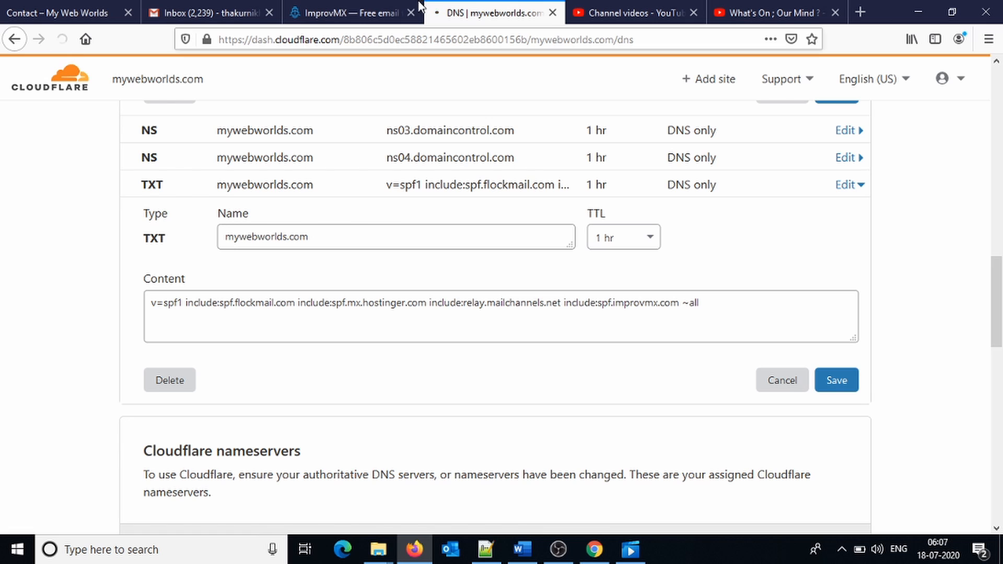
left_click(304, 8)
scroll(560, 217, "up", 9)
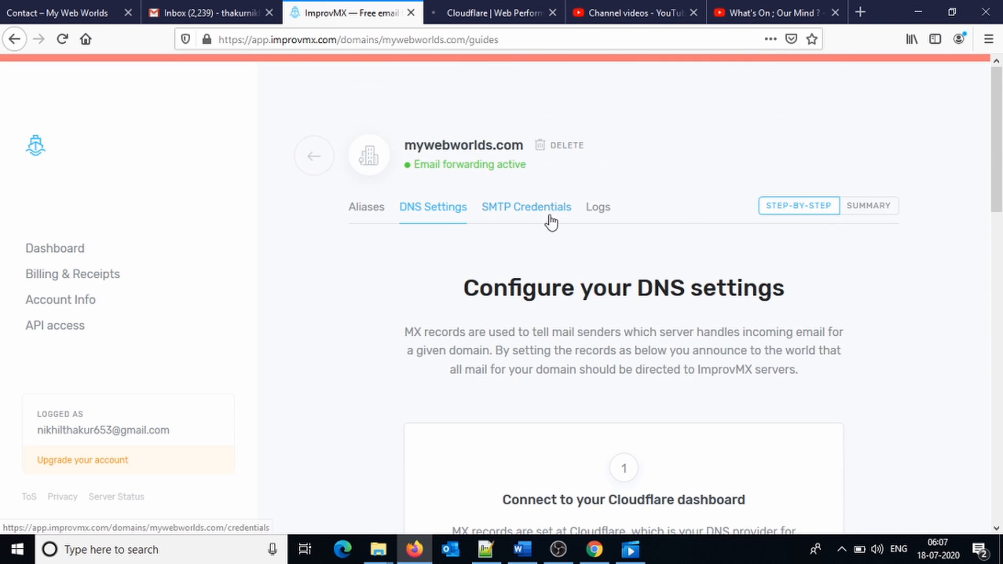
Confirm both mywebworlds.com MX entries show verified in the DNS summary, then go to Gmail.
left_click(374, 214)
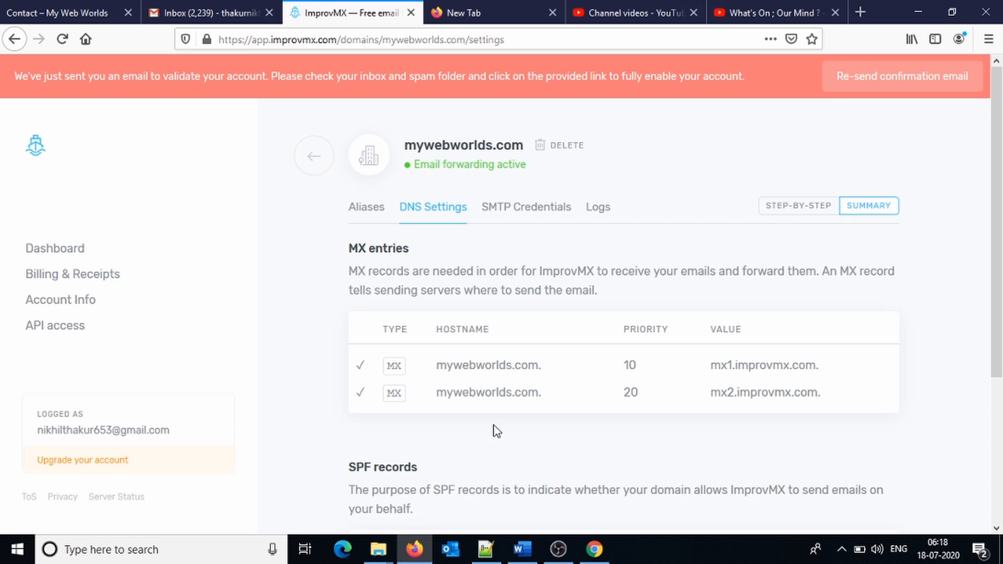
left_click(184, 7)
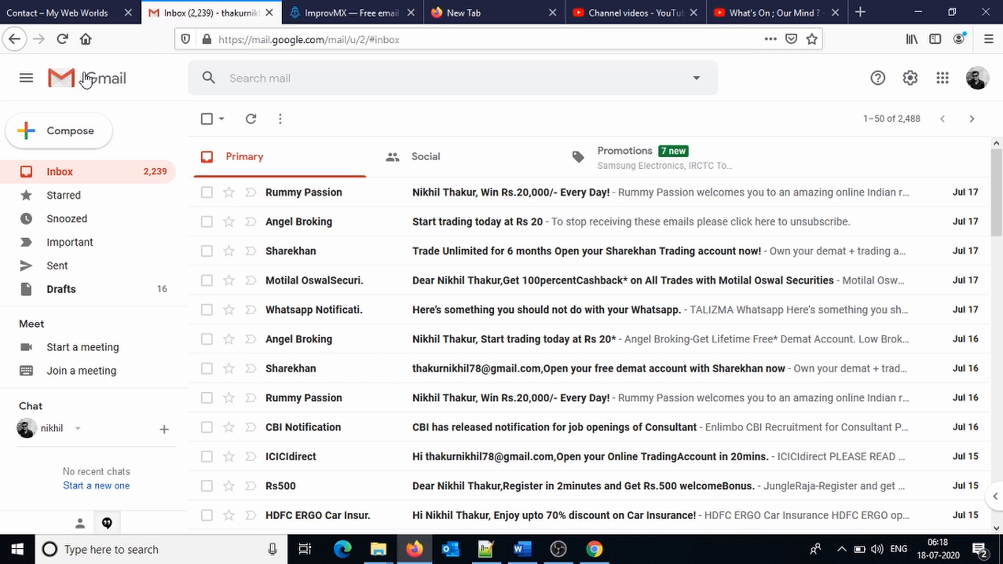
Switch Gmail to the other Google account and open ImprovMX's 'mywebworlds.com was successfully added!' email.
left_click(102, 81)
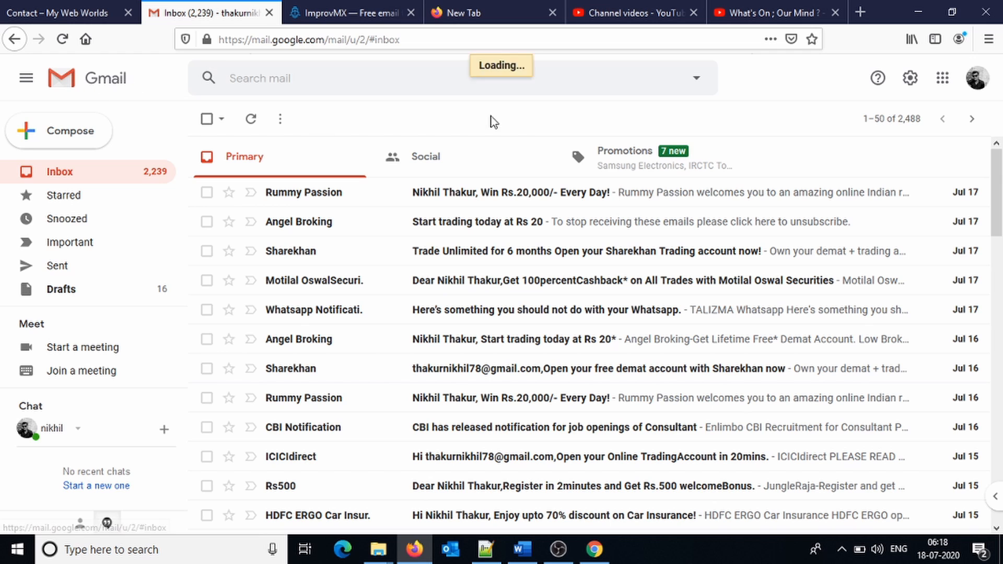
left_click(977, 79)
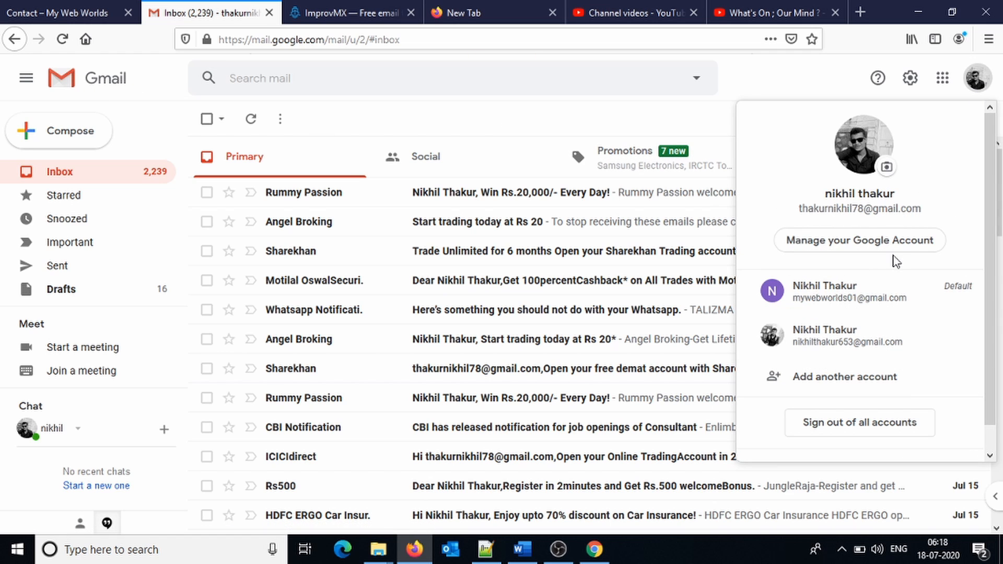
left_click(861, 345)
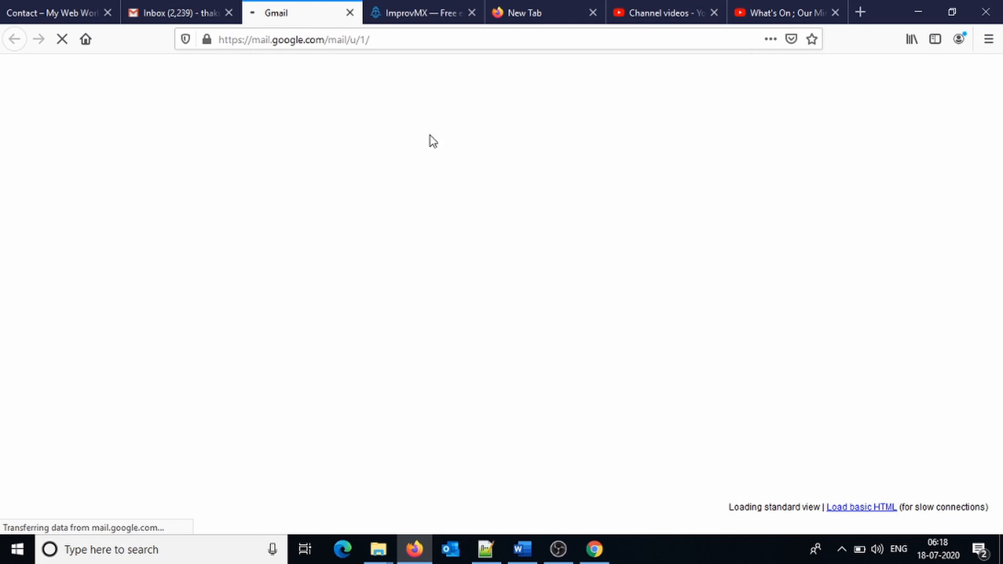
left_click(229, 13)
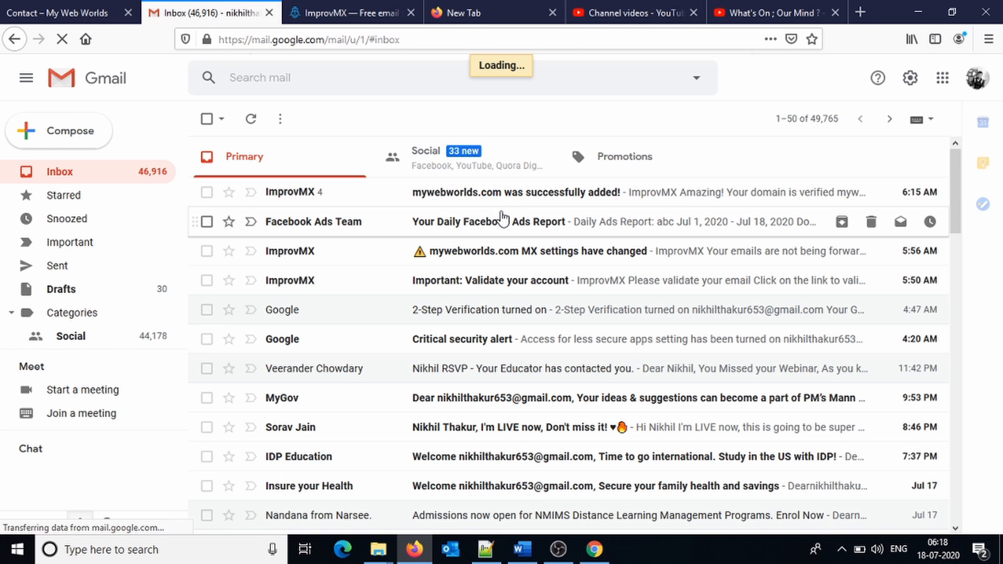
left_click(503, 201)
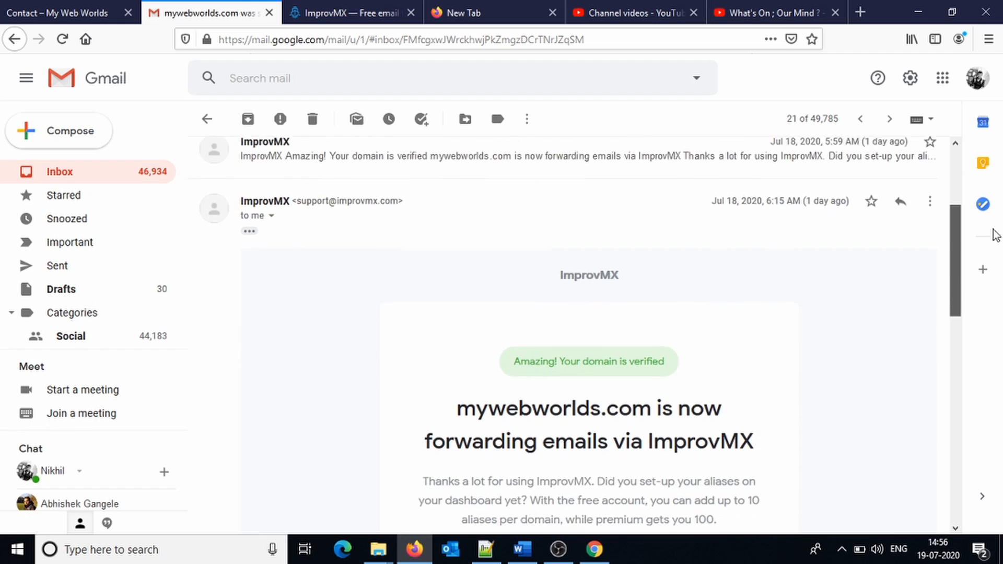
left_click_drag(993, 230, 986, 296)
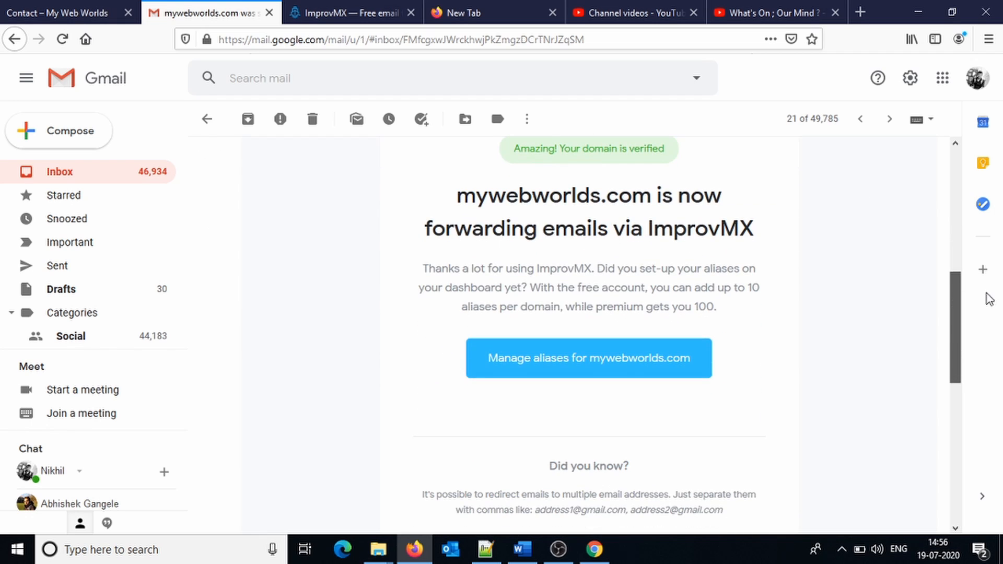
Open the ImprovMX aliases dashboard for mywebworlds.com from the email and review it.
left_click(561, 373)
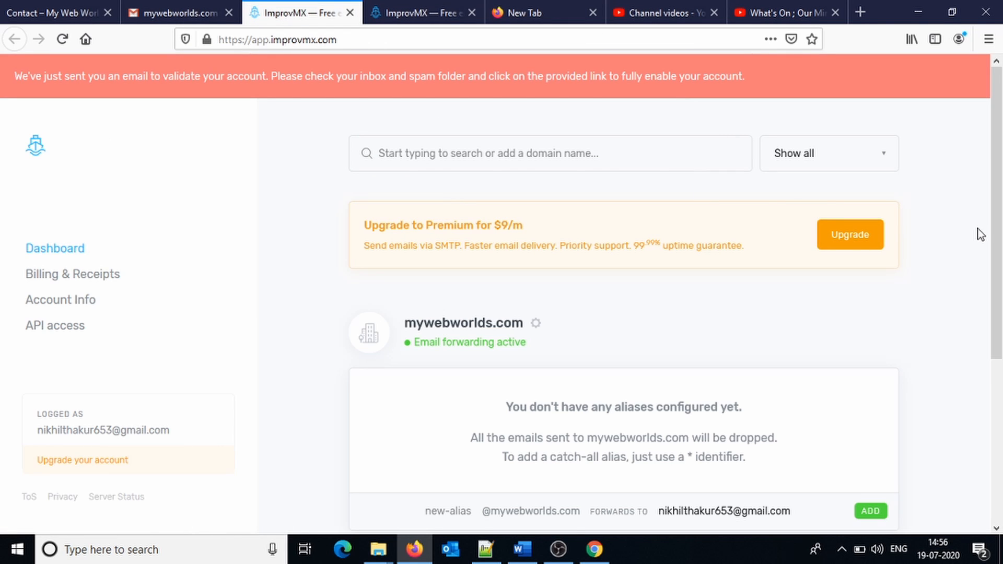
left_click_drag(996, 230, 1000, 341)
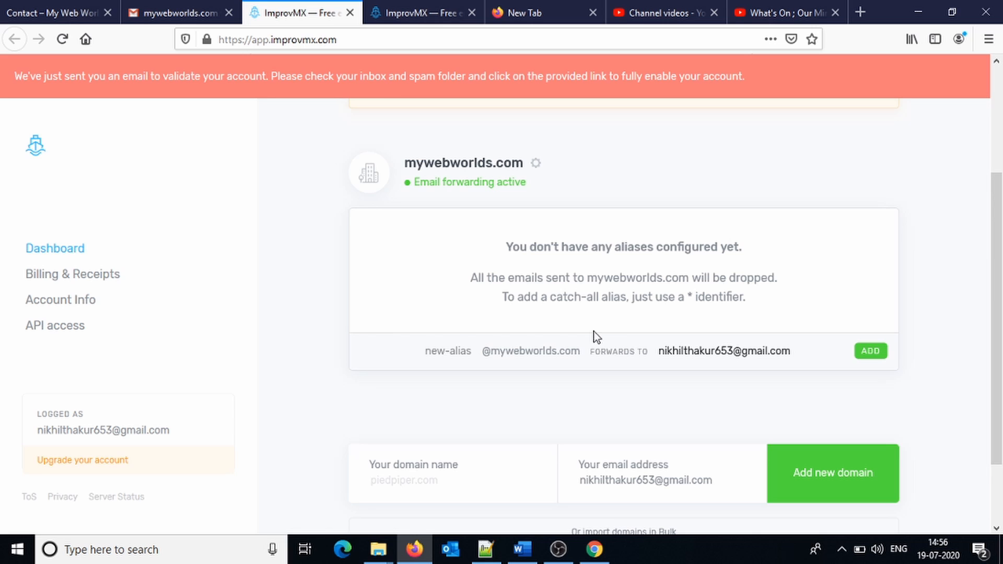
left_click_drag(571, 352, 515, 343)
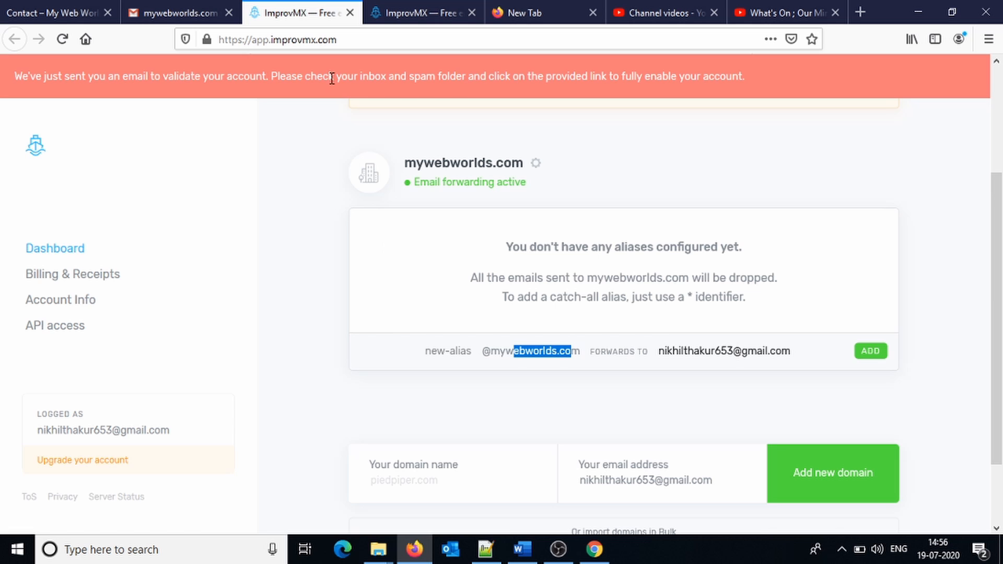
Back in the email, open ImprovMX's page about sending from aliases, showing the plans.
left_click(151, 13)
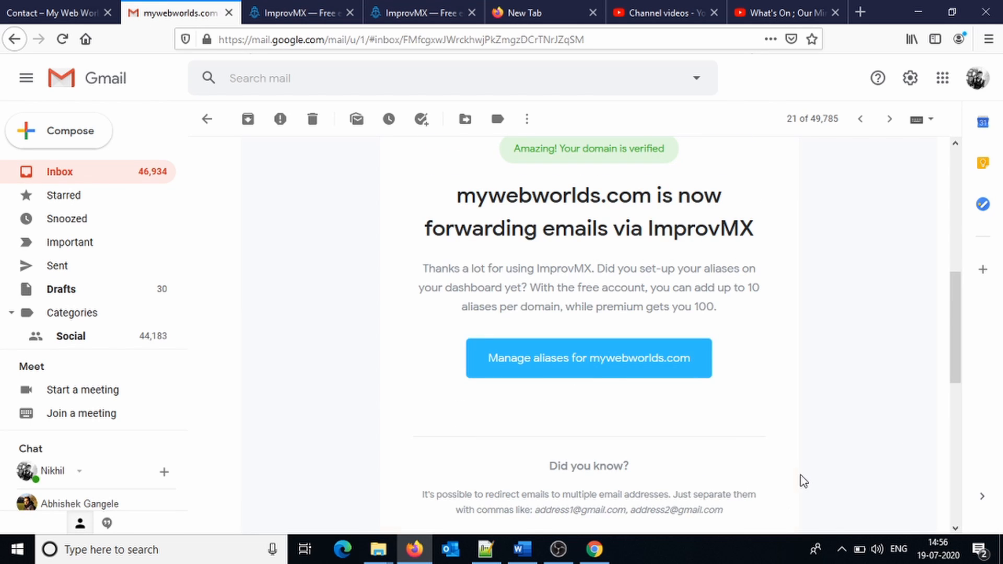
scroll(804, 481, "down", 10)
left_click(600, 251)
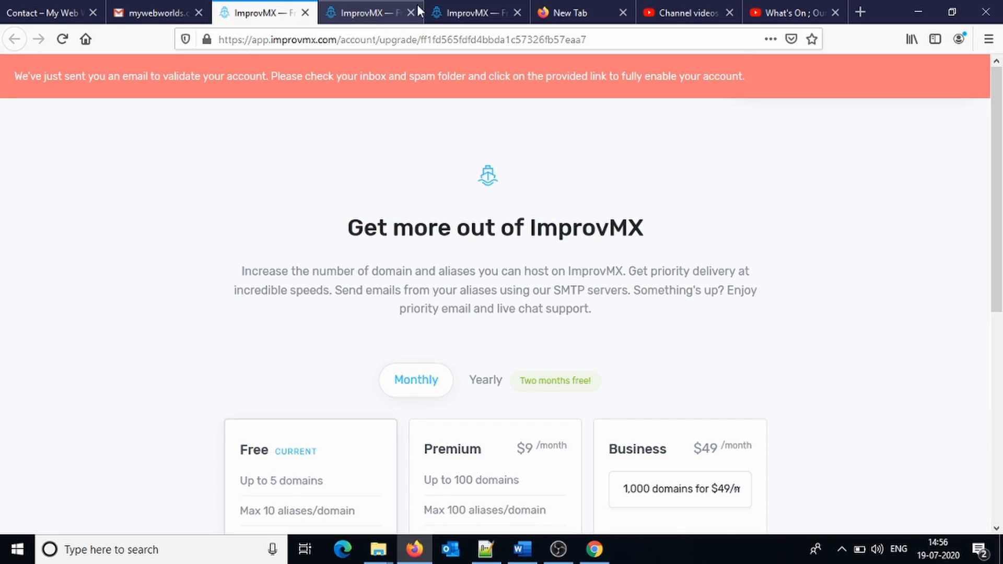
Close the duplicate ImprovMX tab and the upgrade plans page, leaving the Gmail confirmation email.
left_click(411, 12)
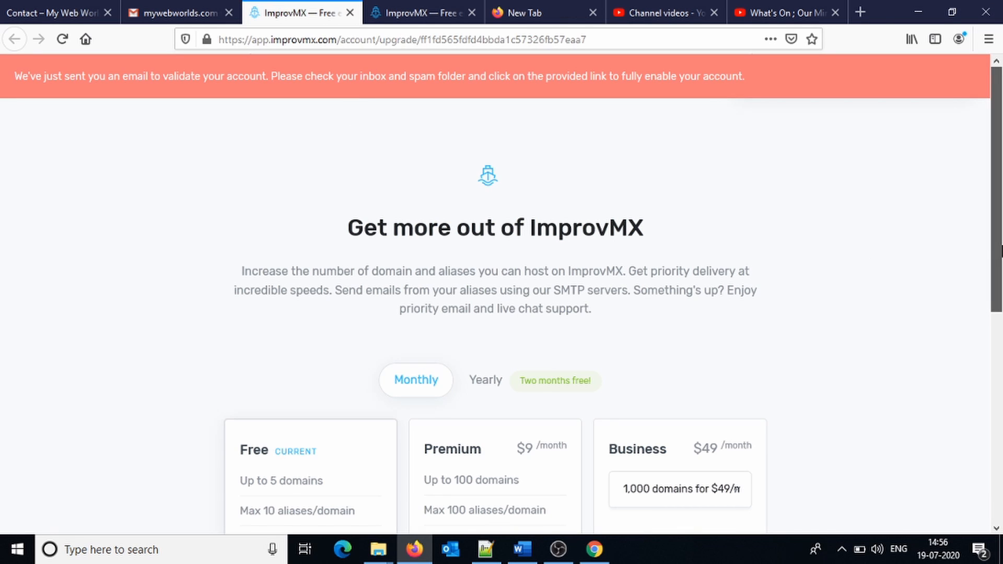
left_click_drag(1000, 252, 999, 393)
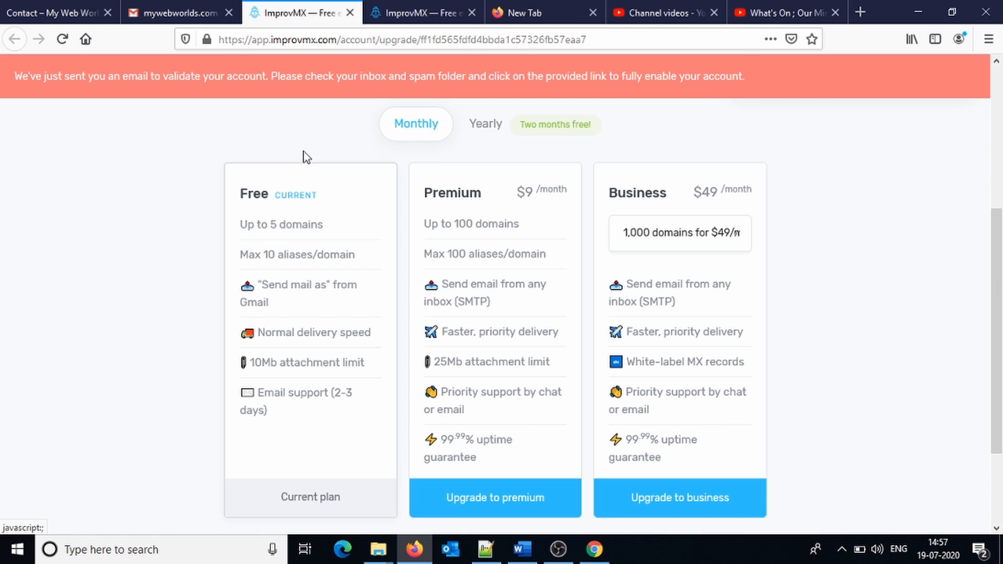
left_click(350, 13)
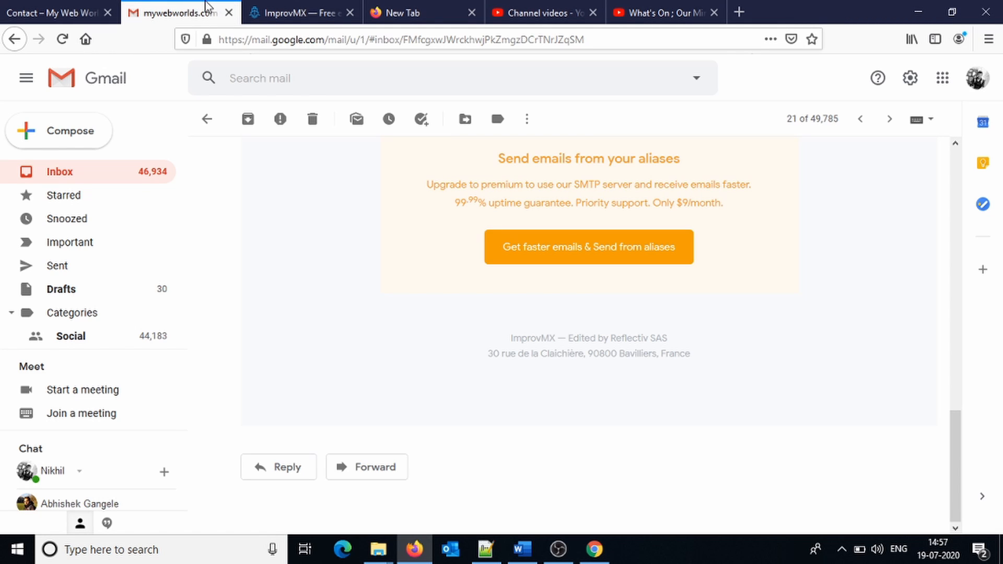
Sign in to ImprovMX through the access link and open the mywebworlds.com aliases list.
left_click(265, 12)
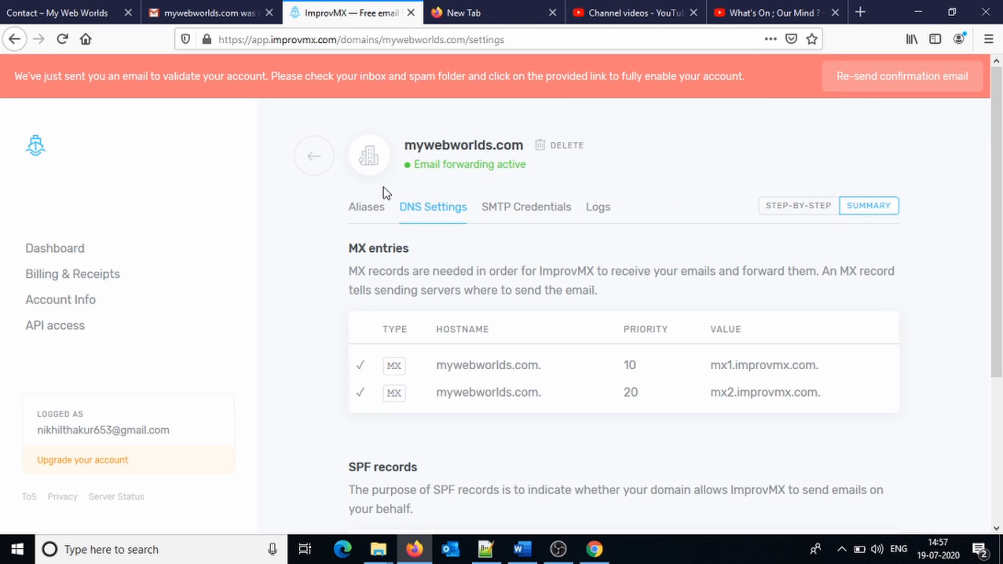
left_click(367, 208)
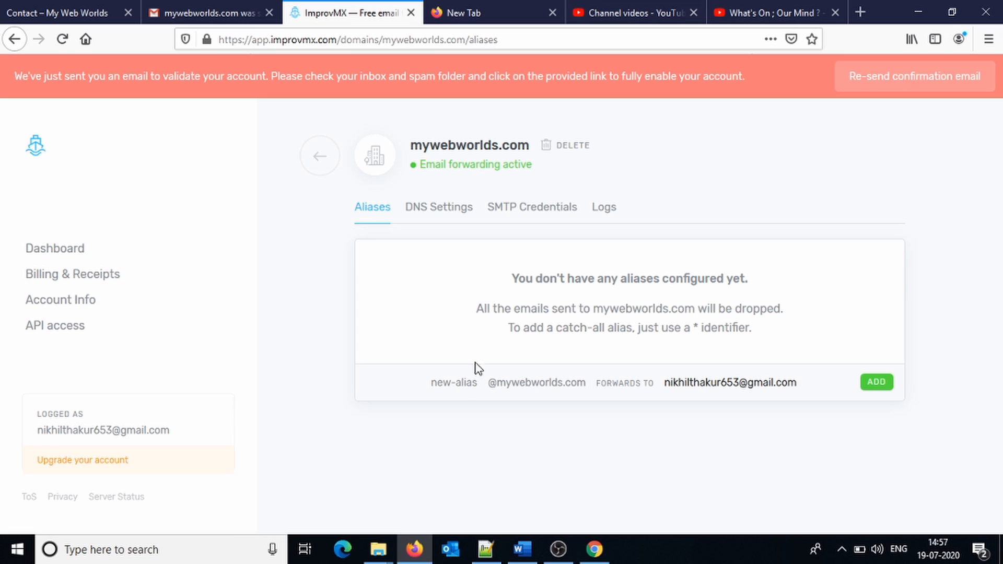
left_click(443, 385)
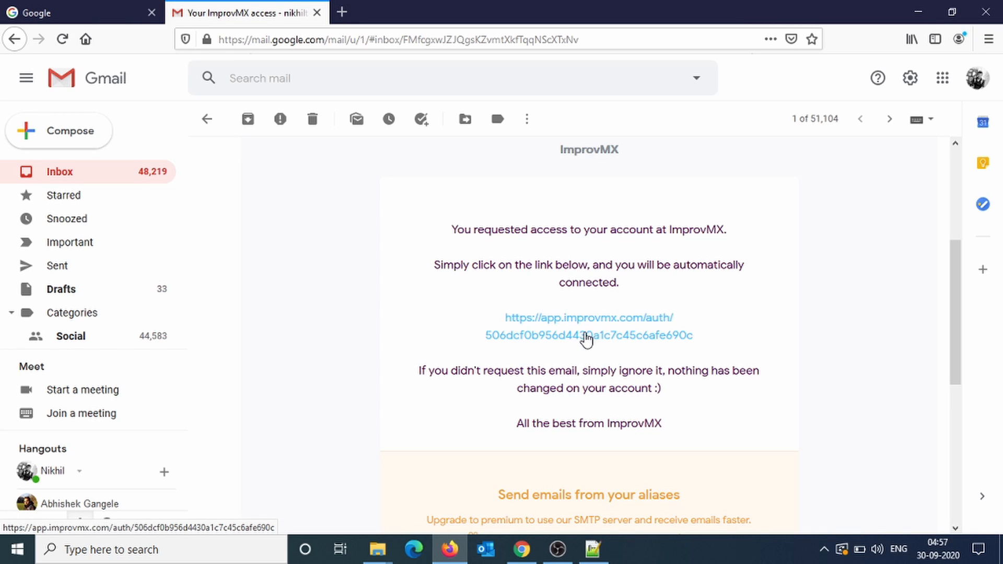
left_click(586, 336)
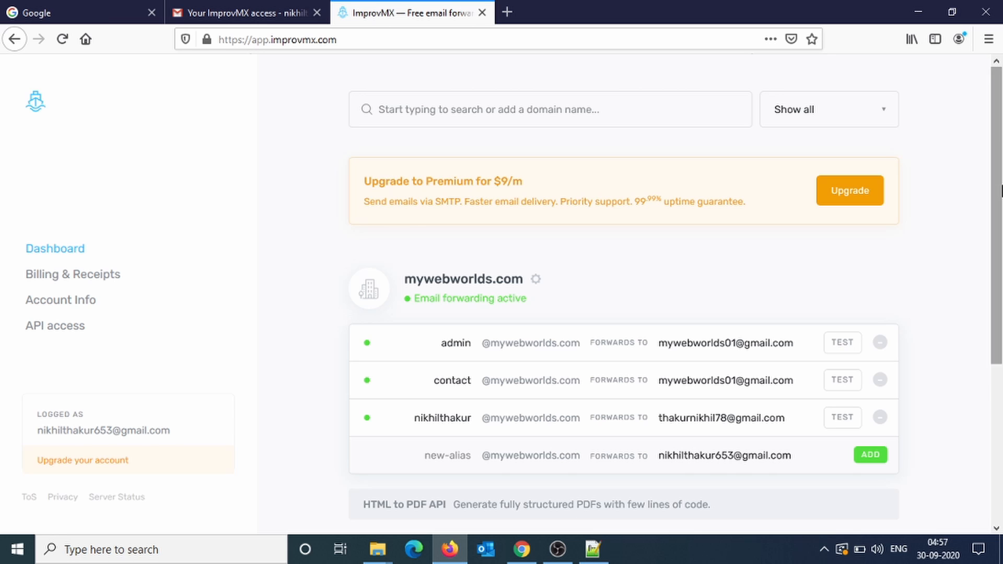
scroll(972, 258, "down", 3)
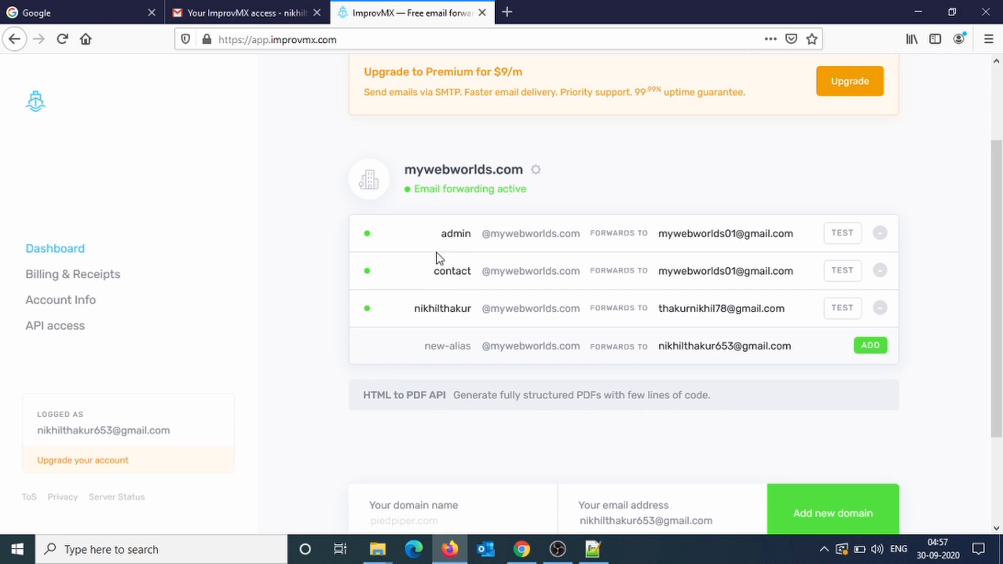
Review the admin, contact and third alias names and their forwarding addresses.
left_click_drag(448, 239, 474, 237)
left_click_drag(434, 278, 473, 271)
left_click_drag(409, 312, 471, 314)
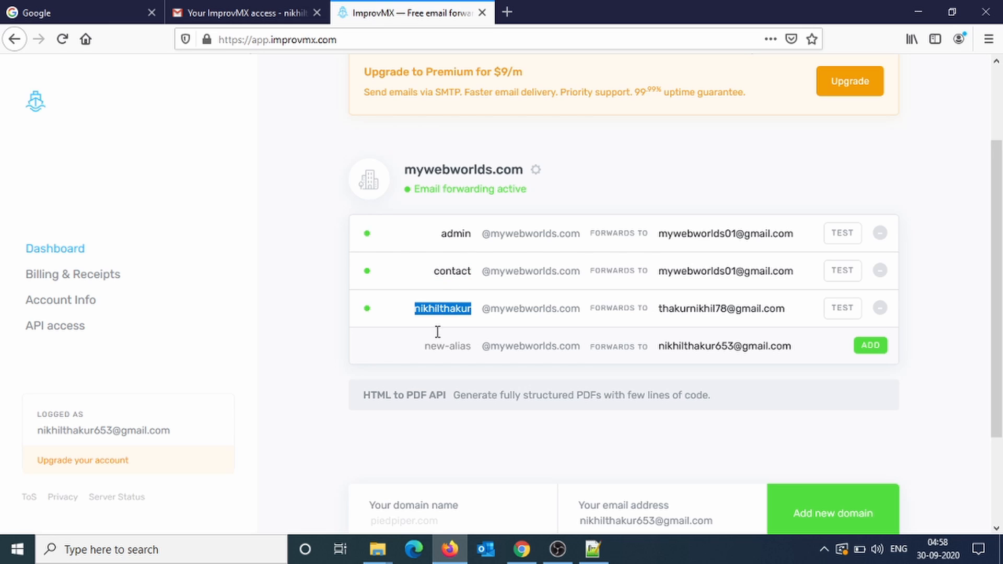
left_click_drag(795, 235, 656, 236)
left_click(733, 243)
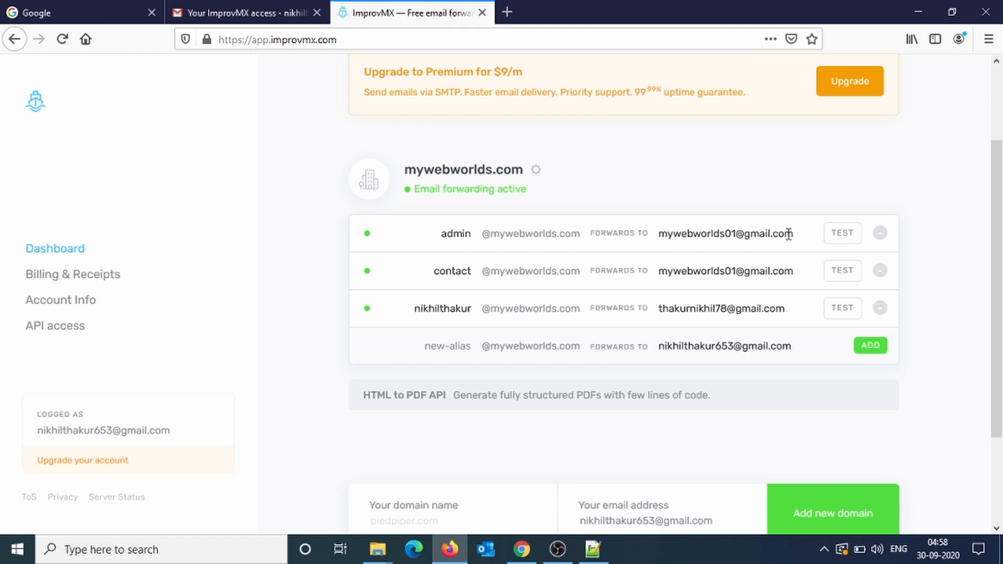
left_click_drag(795, 234, 683, 233)
left_click(742, 248)
triple_click(740, 272)
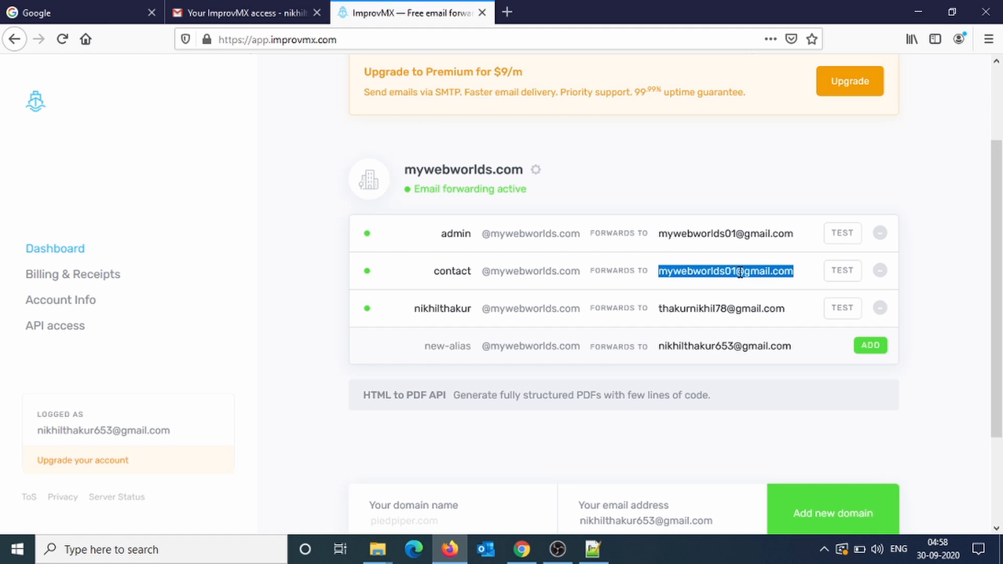
left_click(715, 230)
Check the third alias's destination, send it an ImprovMX test email, and bring up Gmail.
double_click(688, 305)
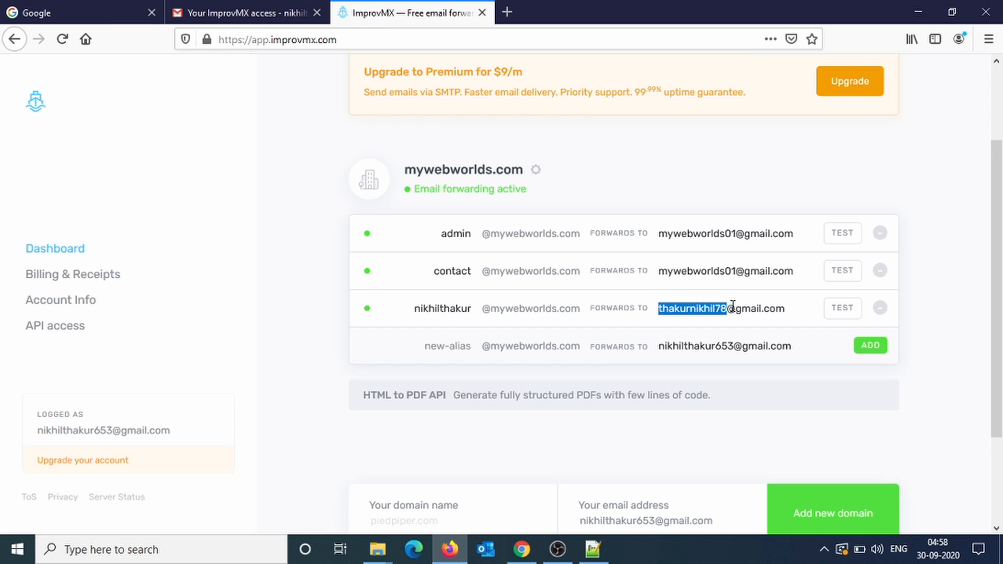
left_click(791, 309)
left_click_drag(484, 309, 555, 314)
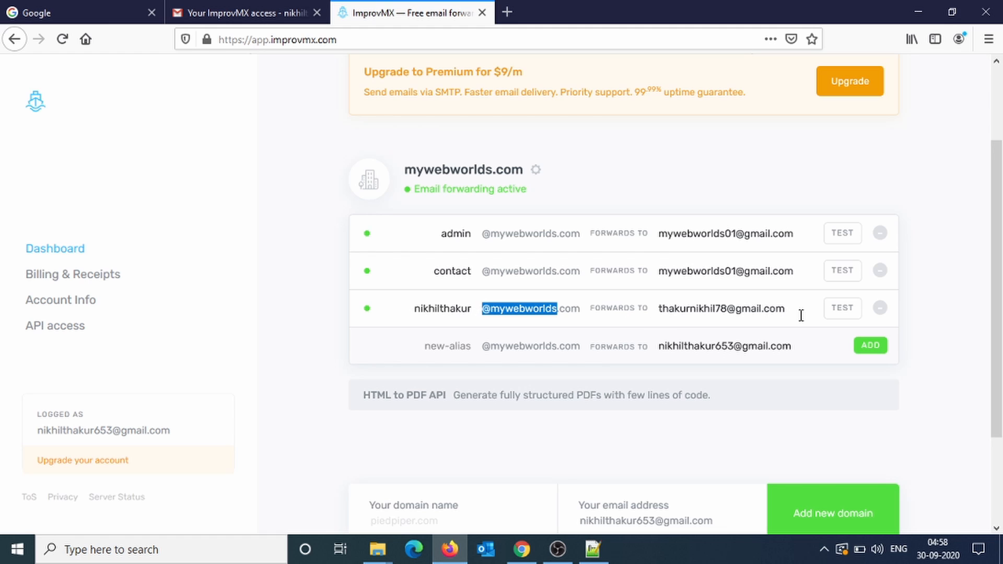
left_click(847, 315)
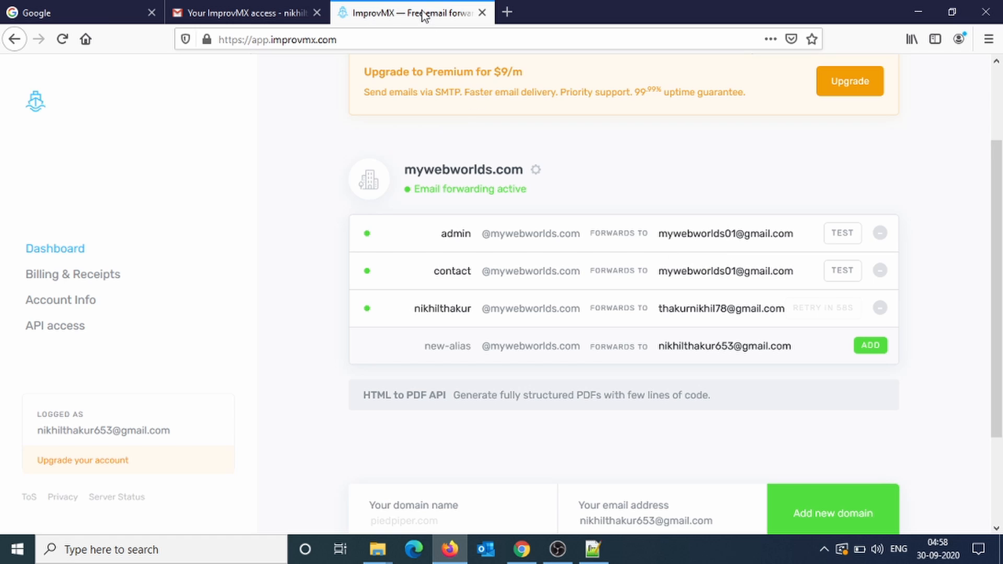
left_click(522, 549)
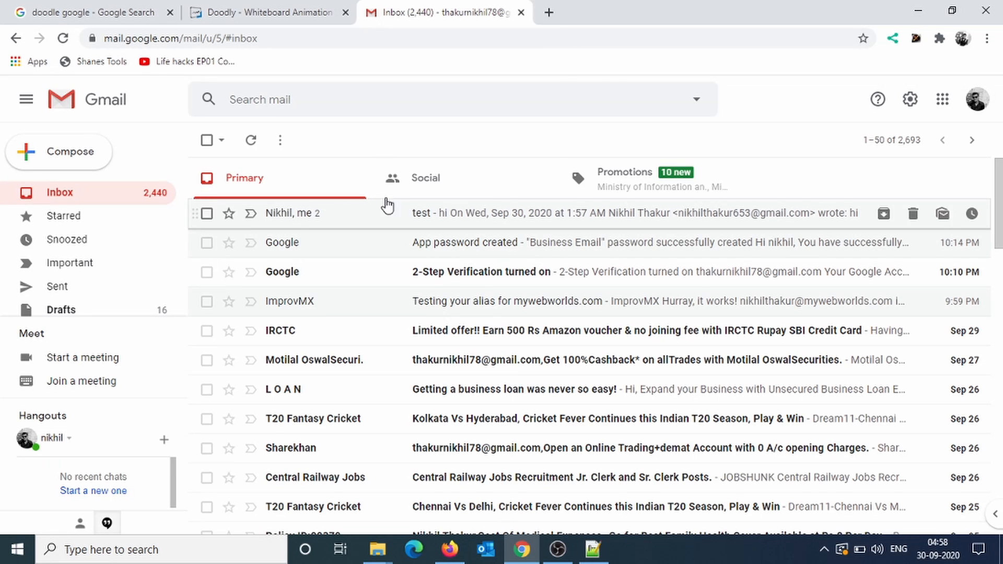
Check which Google account is signed in, then return to the Gmail inbox.
left_click(975, 102)
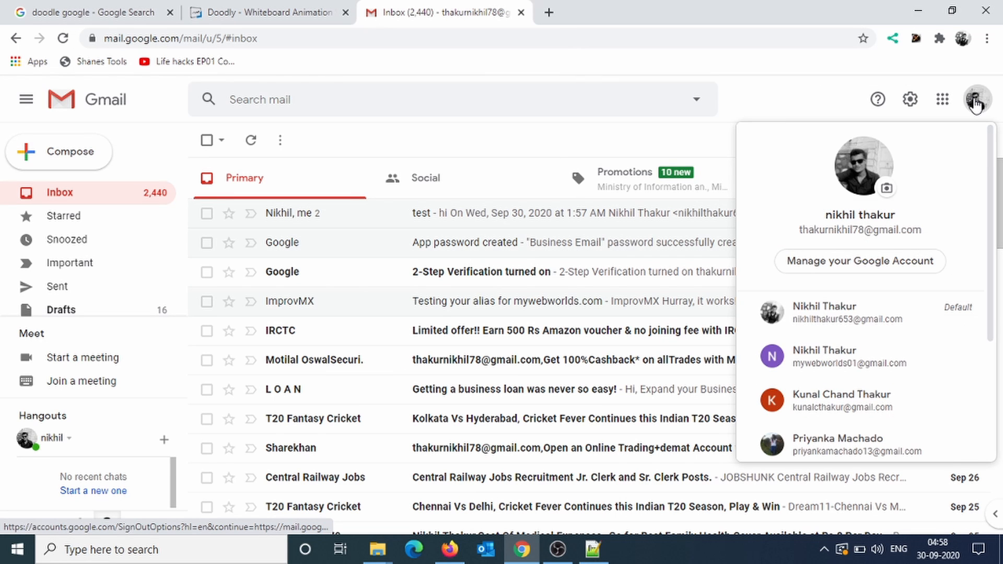
left_click(975, 102)
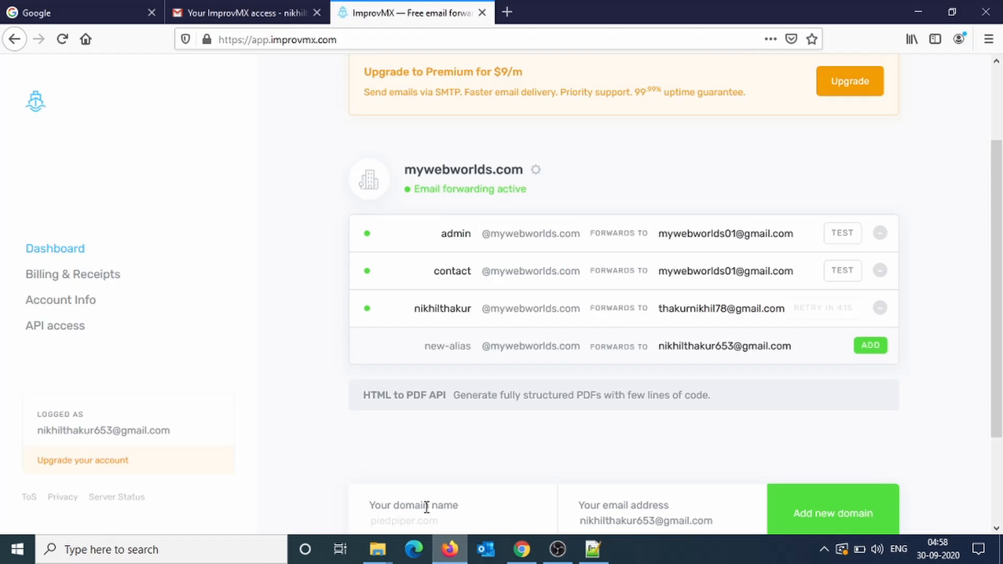
left_click(451, 549)
left_click(224, 8)
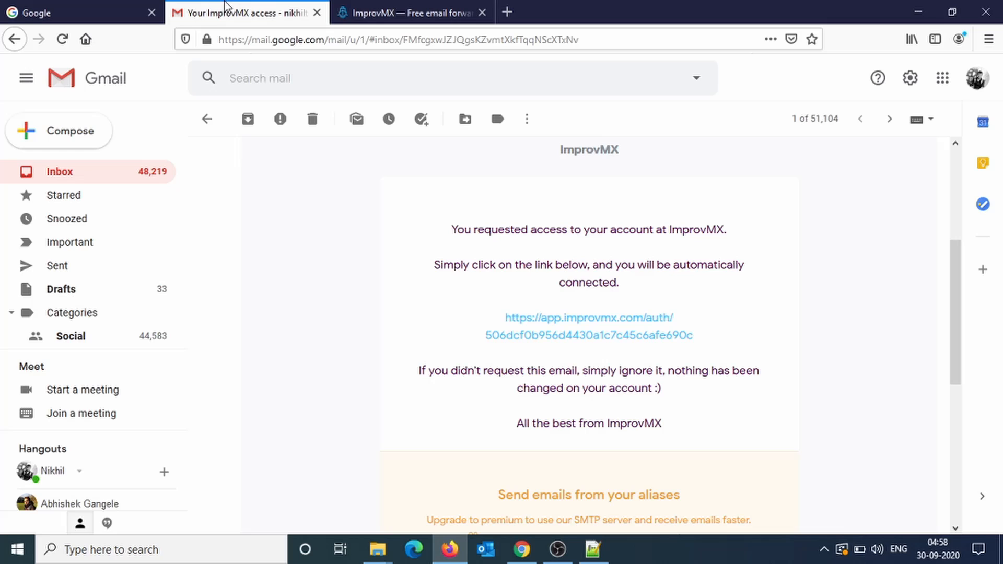
Send an email with subject 'testing purpose' and body 'hi testing' to the mywebworlds.com alias.
left_click(78, 135)
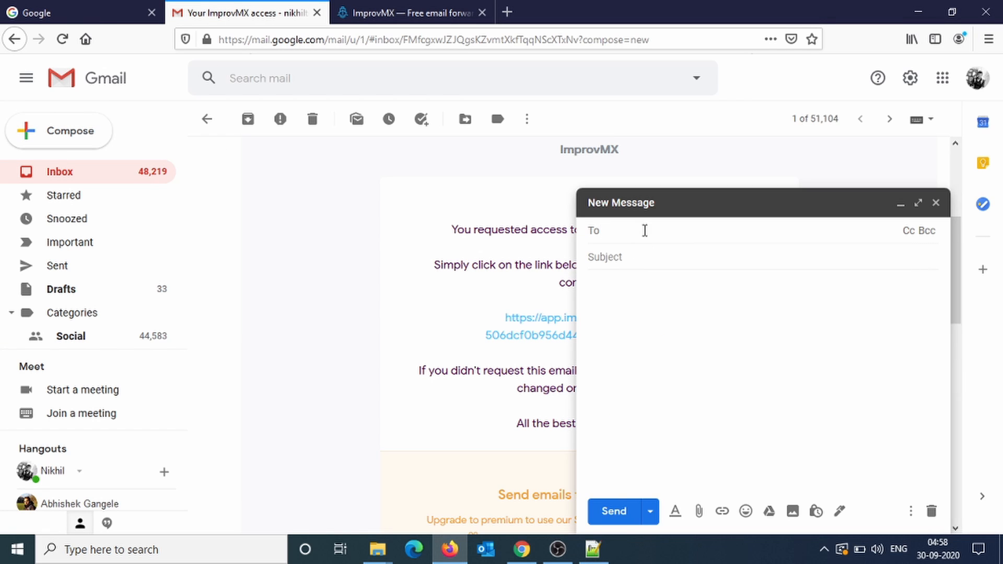
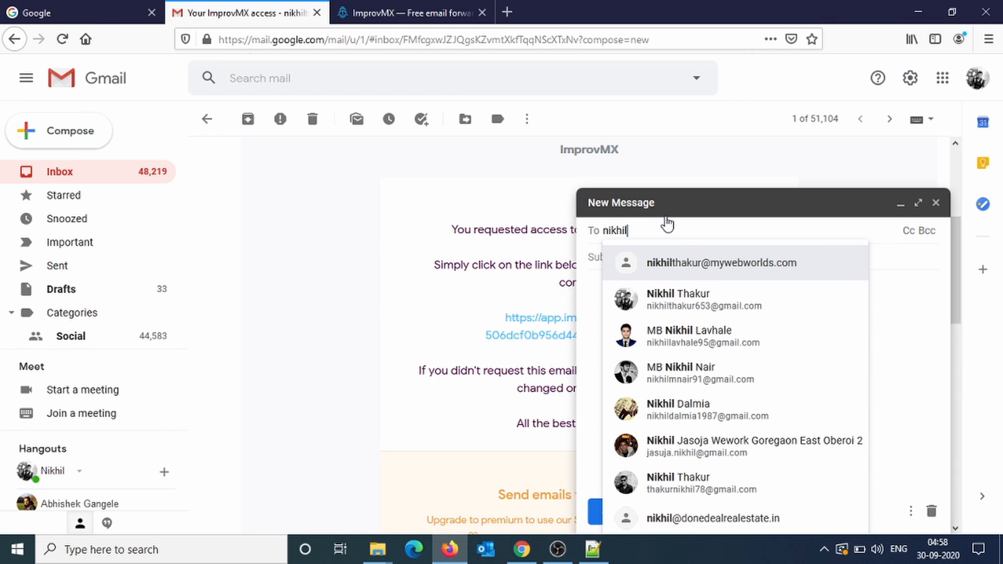
left_click(703, 265)
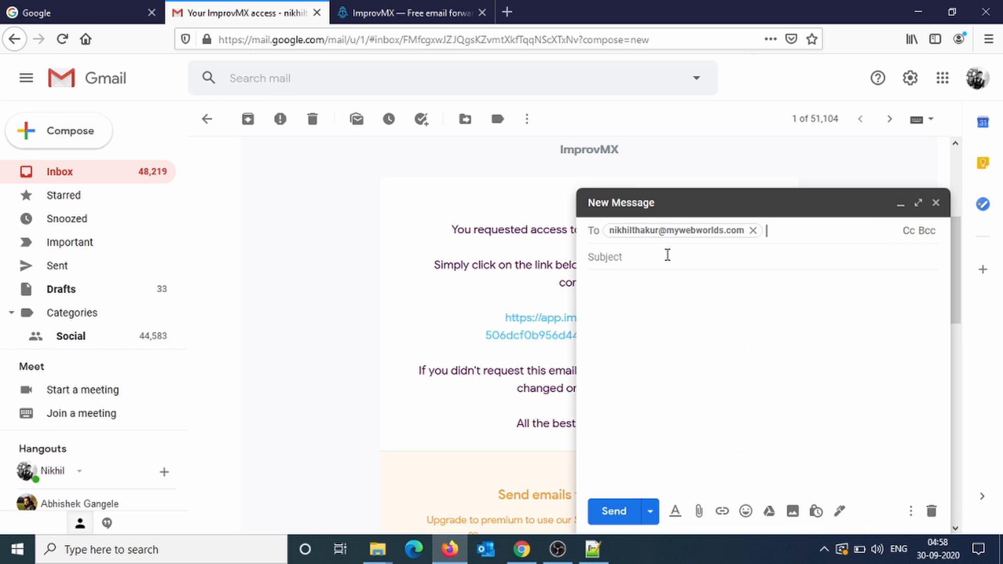
left_click(668, 256)
type("testing purpose")
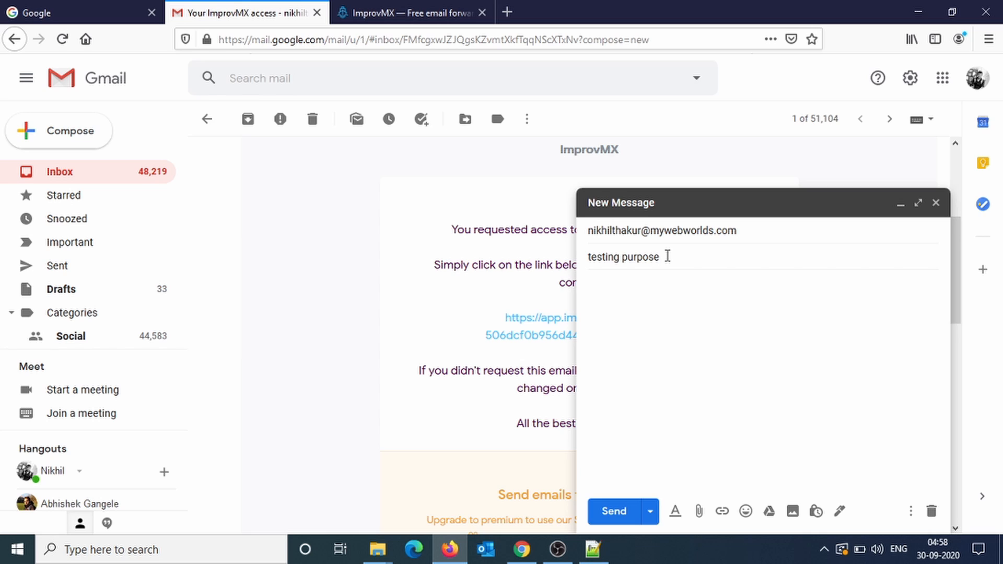
left_click(662, 302)
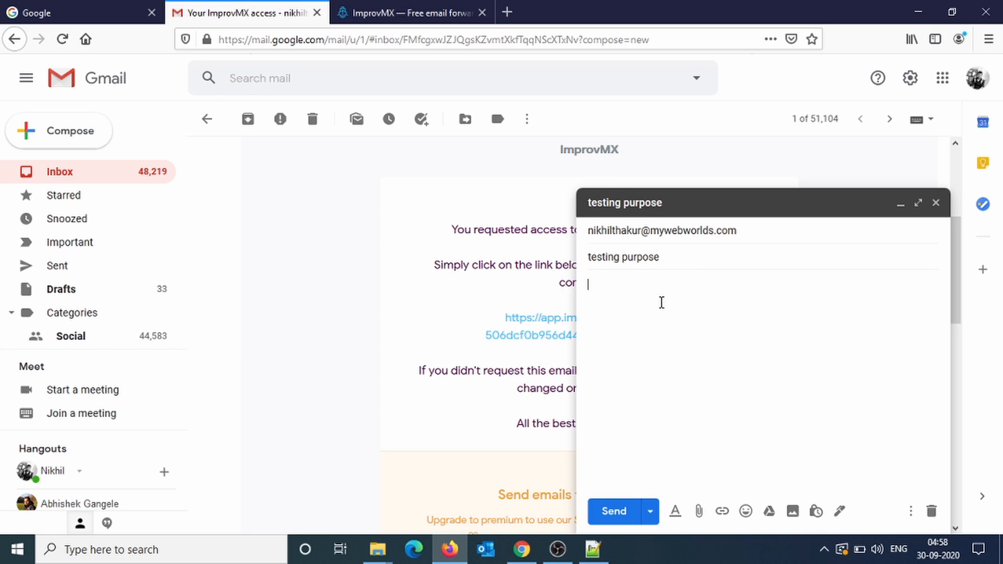
type("hi testing")
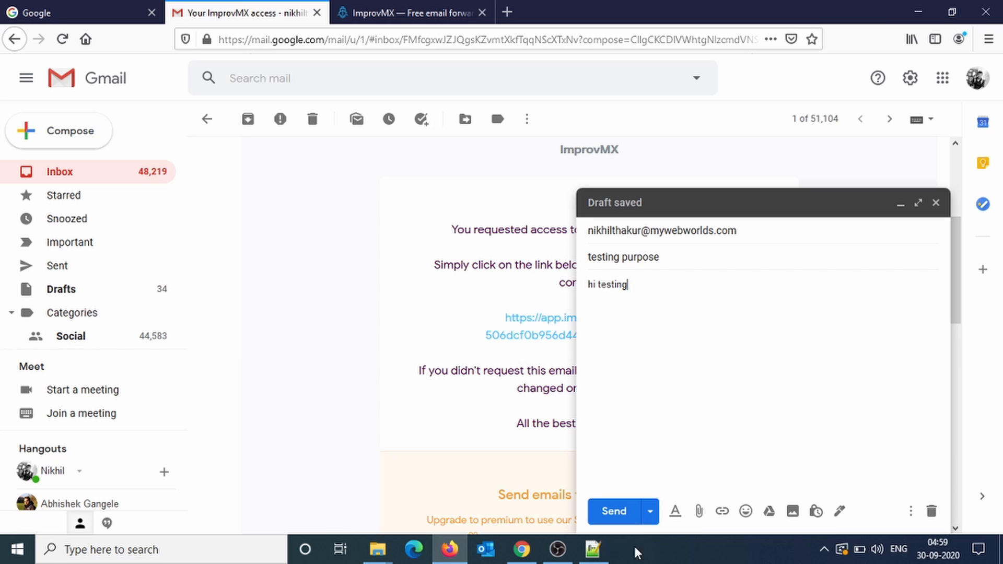
left_click(609, 511)
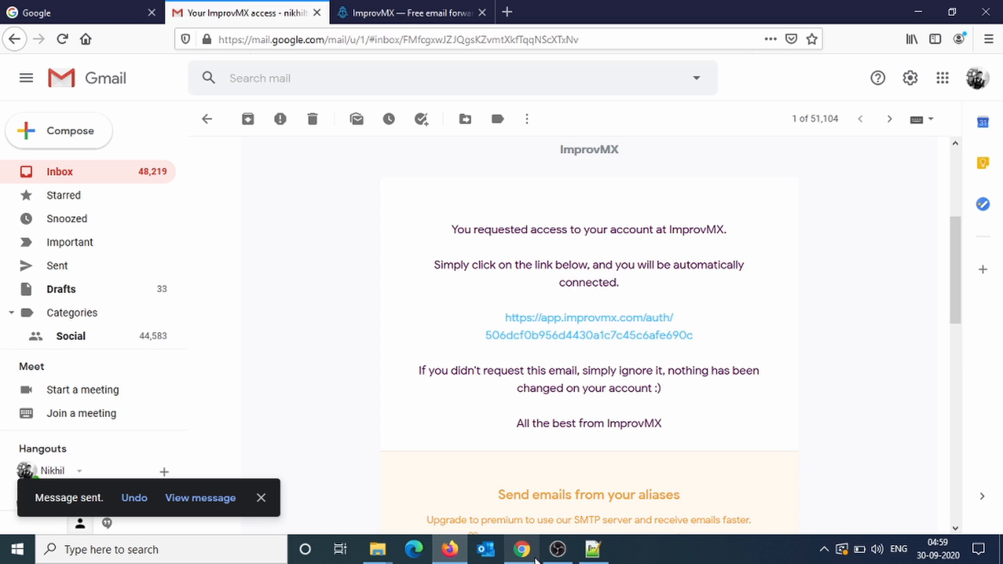
Open the forwarded 'testing purpose' email, inspect its sender details, and start a reply.
left_click(523, 550)
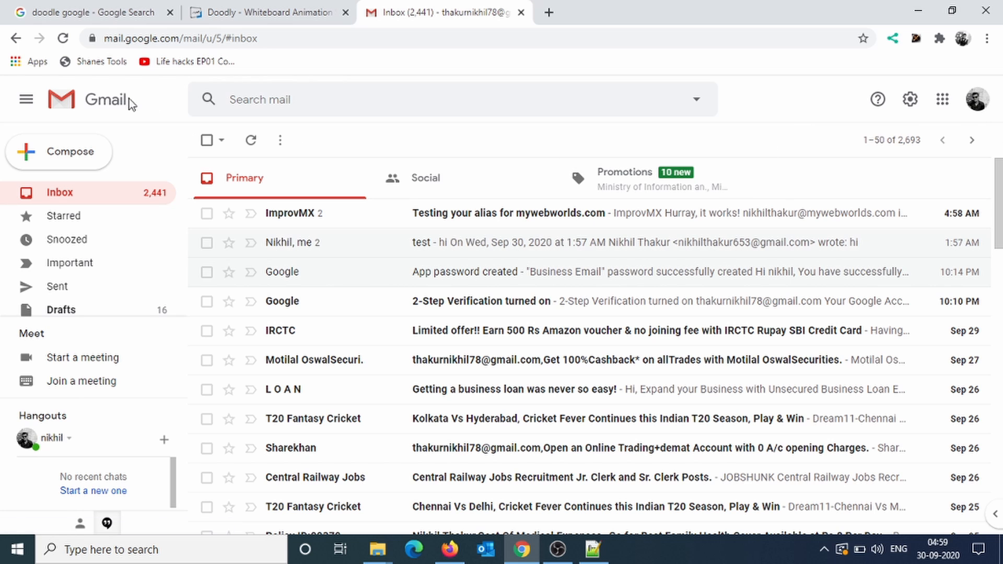
left_click(105, 101)
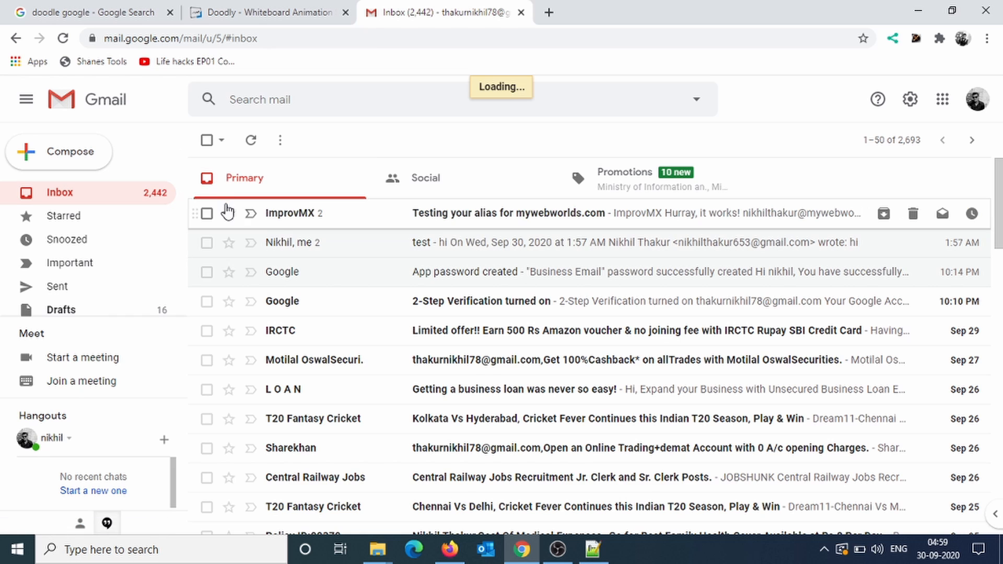
left_click(447, 214)
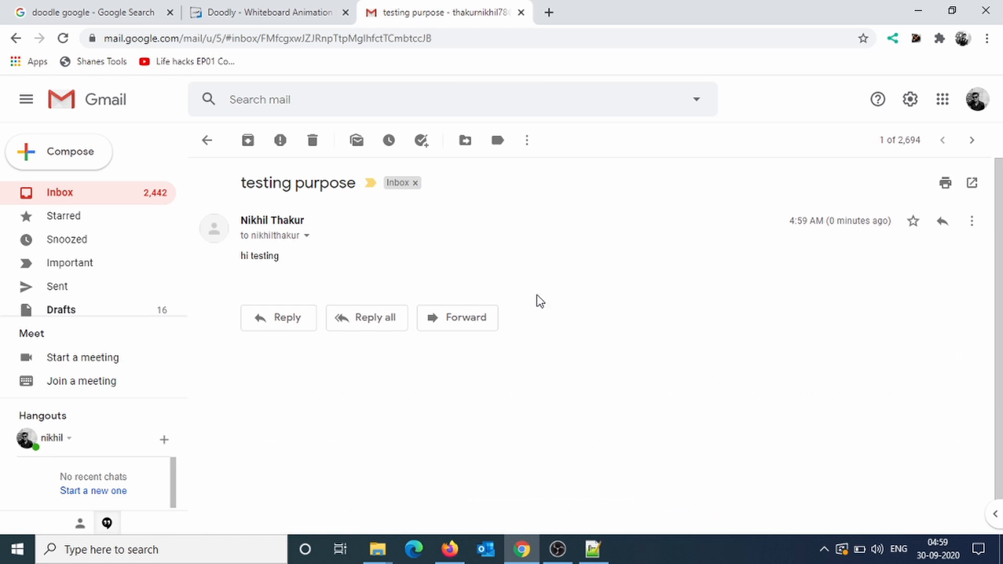
left_click(308, 236)
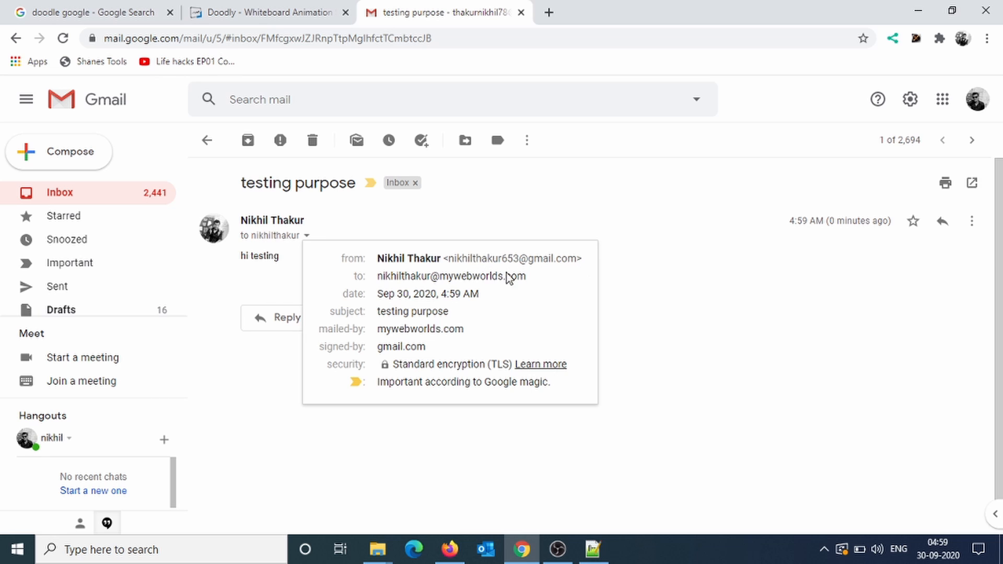
mouse_move(475, 277)
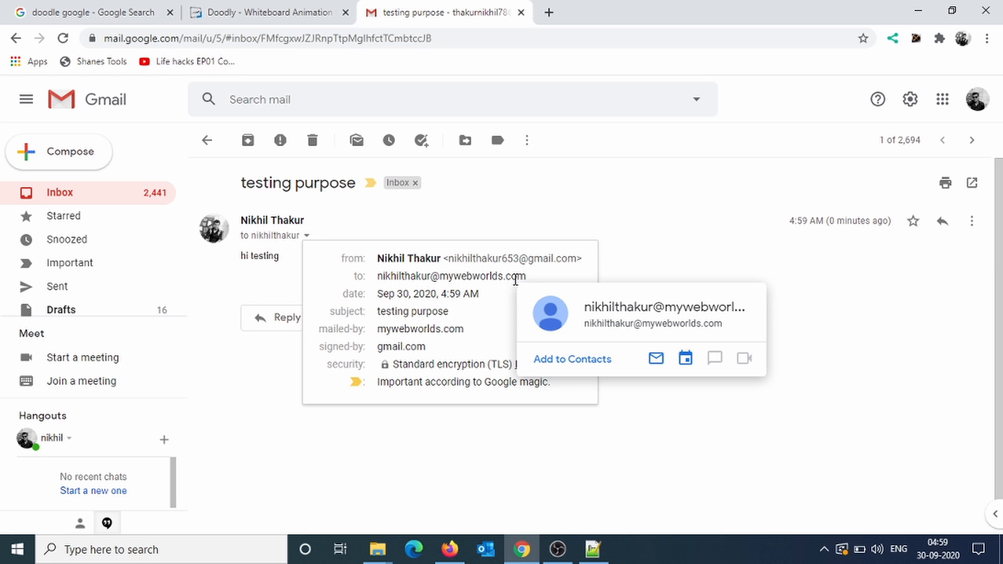
left_click(624, 215)
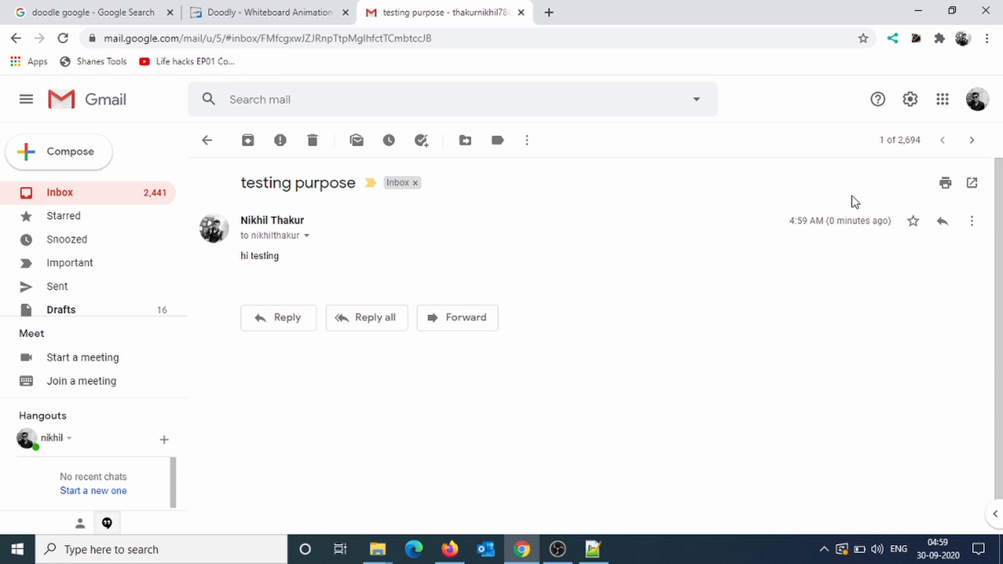
left_click(942, 223)
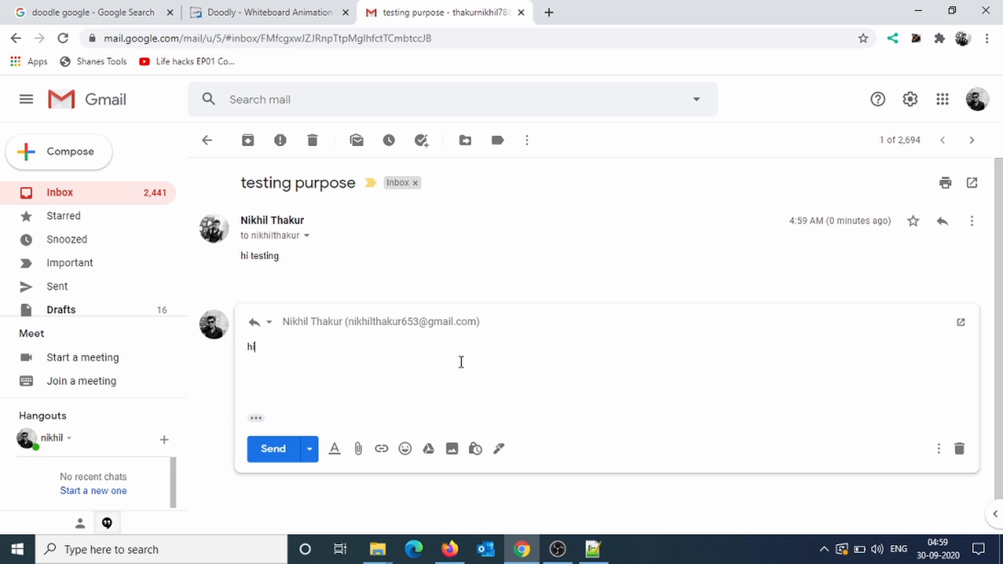
Send the 'hi' reply and inspect its details, showing it was mailed by gmail.com.
left_click(271, 451)
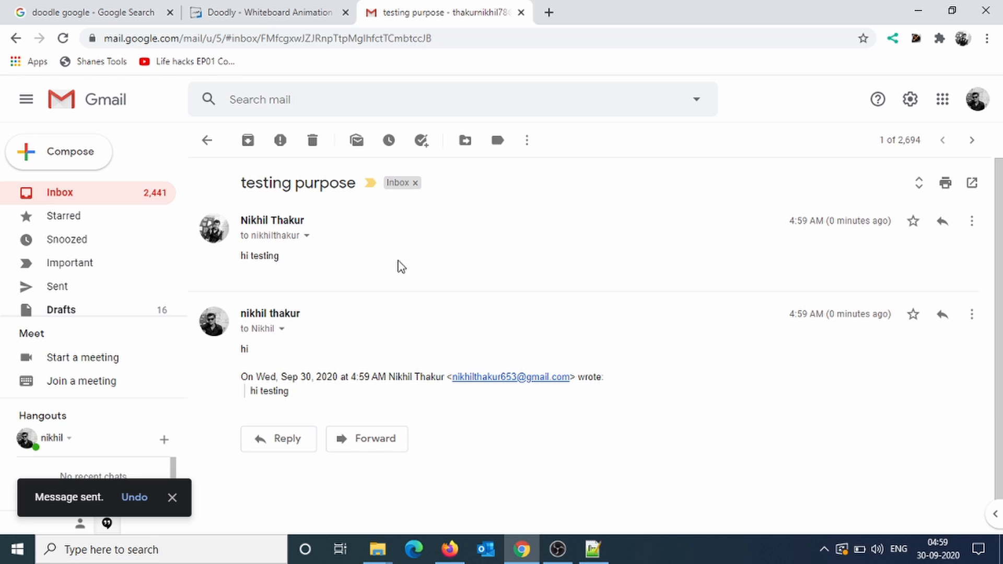
left_click(282, 330)
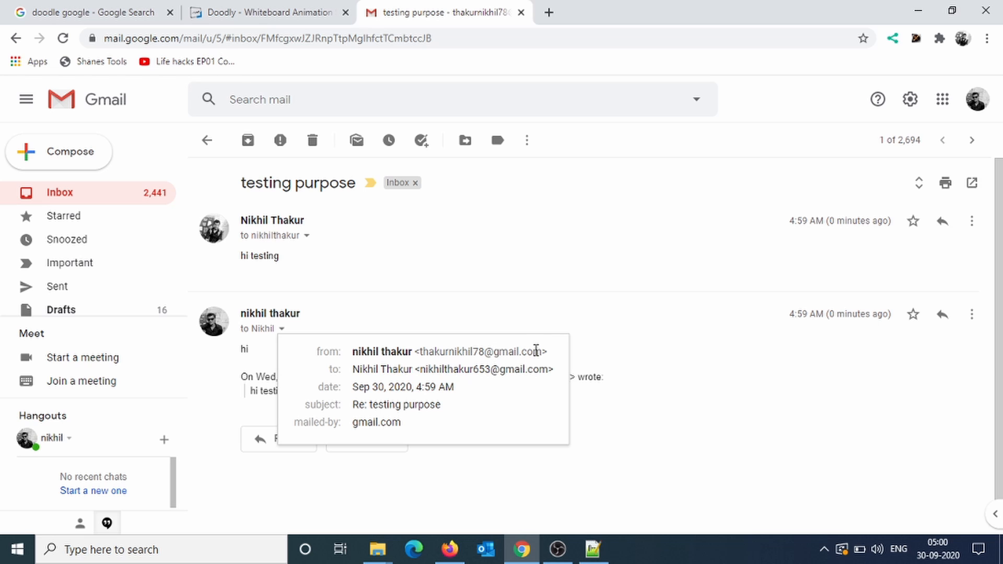
left_click(554, 312)
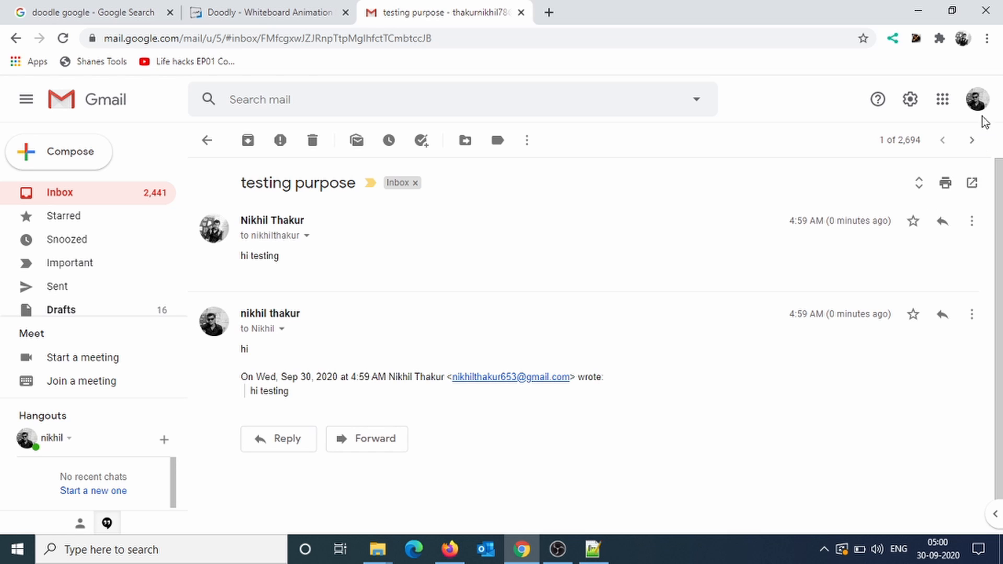
Open the Security section of the Google Account settings.
left_click(978, 99)
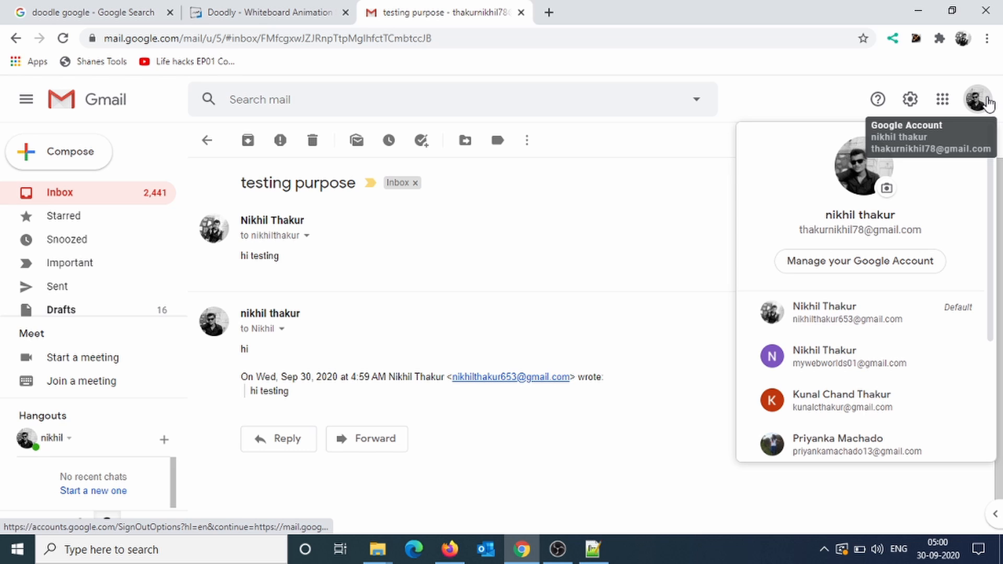
left_click(853, 265)
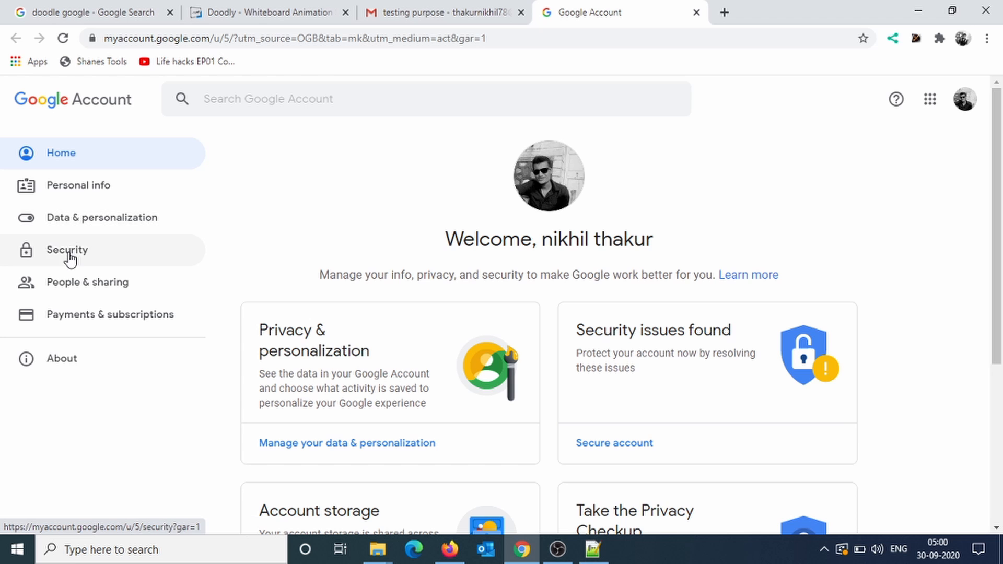
left_click(70, 257)
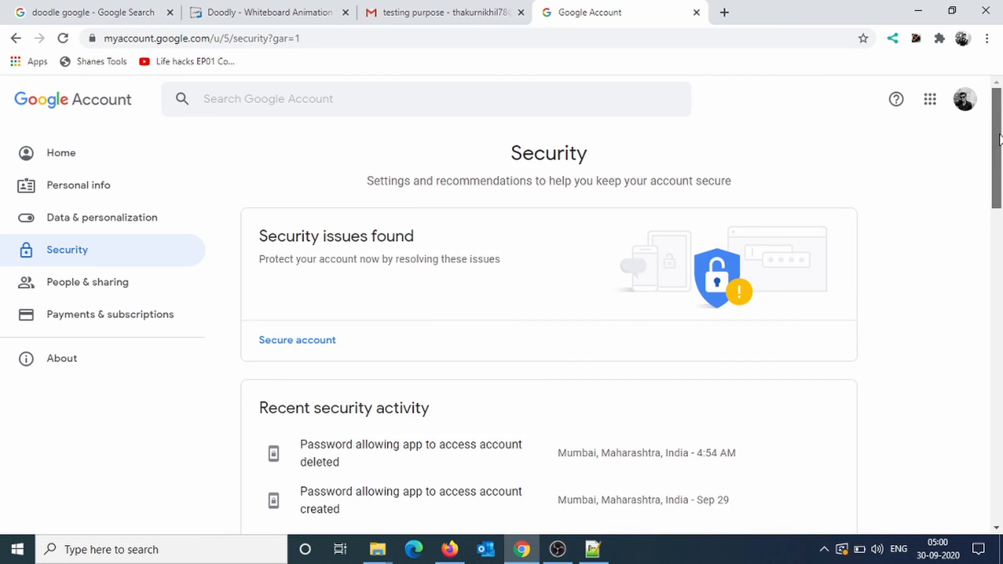
left_click_drag(1000, 159, 1000, 245)
scroll(999, 245, "down", 2)
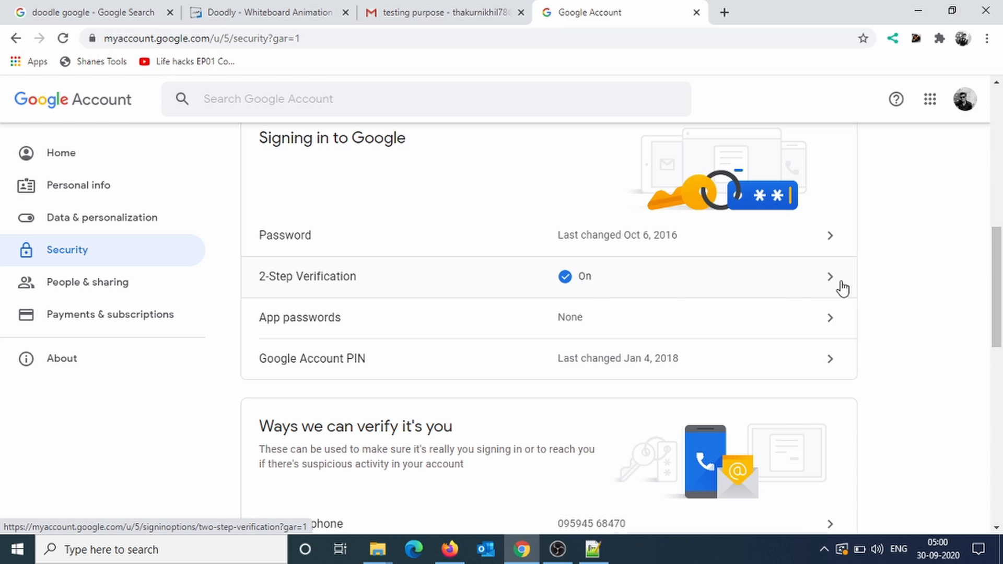
Confirm 2-Step Verification is on after re-entering the account password, reviewing the registered phone.
left_click(808, 286)
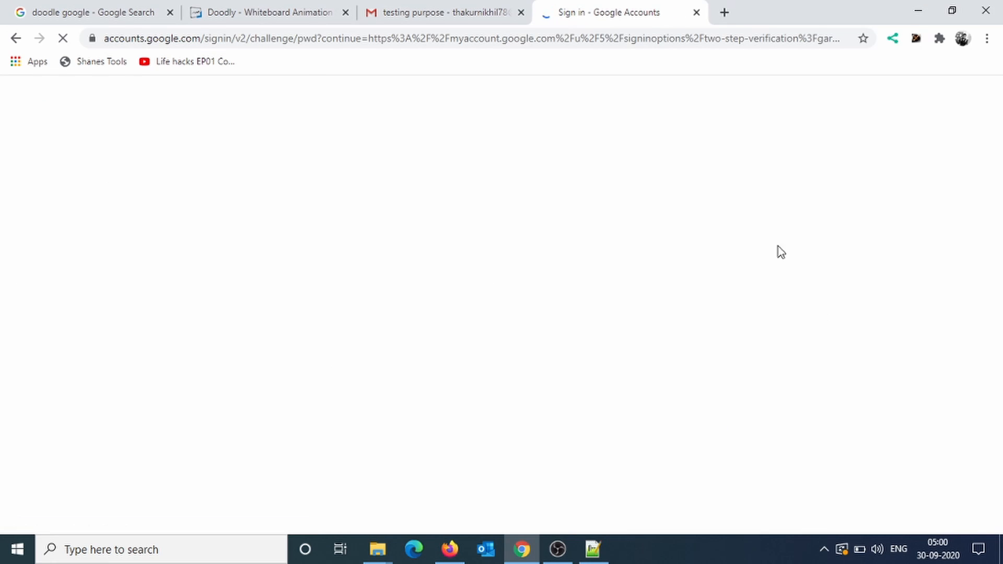
left_click(442, 321)
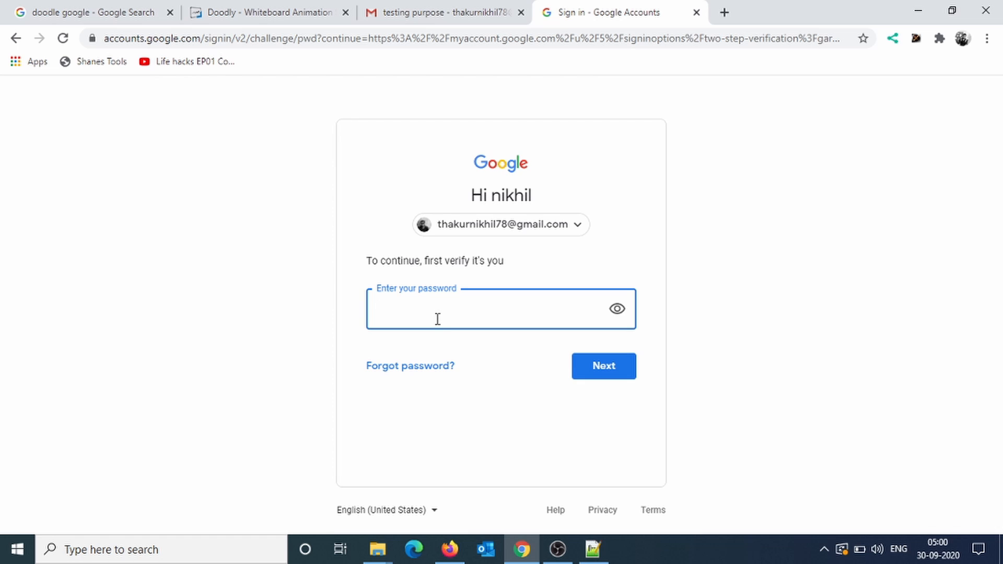
type("•")
key("Return")
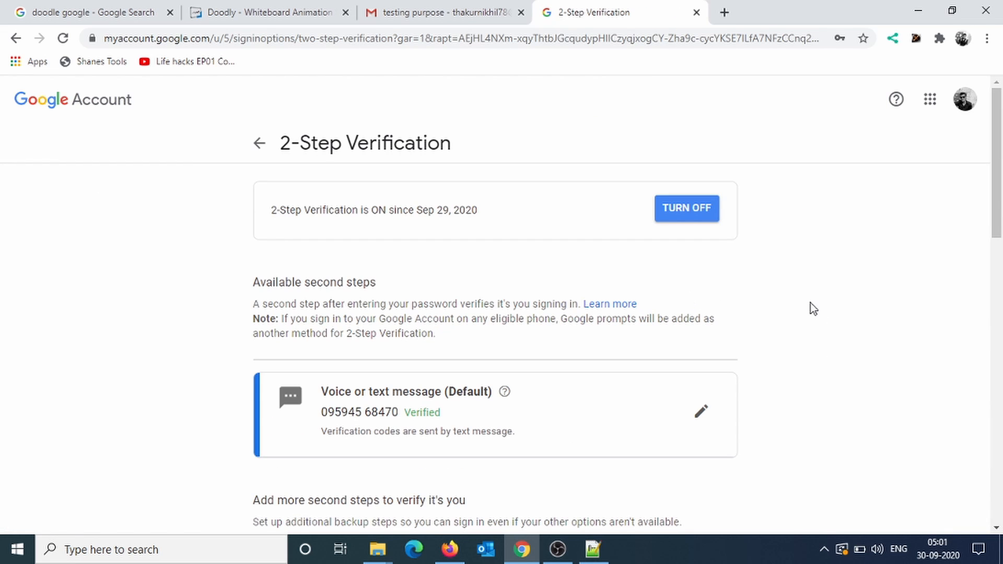
left_click_drag(998, 221, 998, 223)
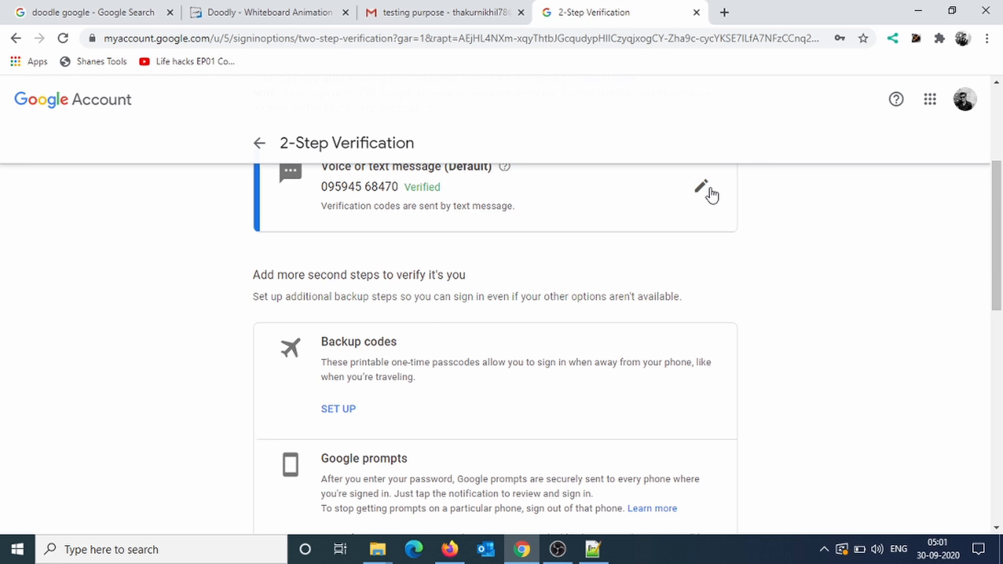
left_click(703, 187)
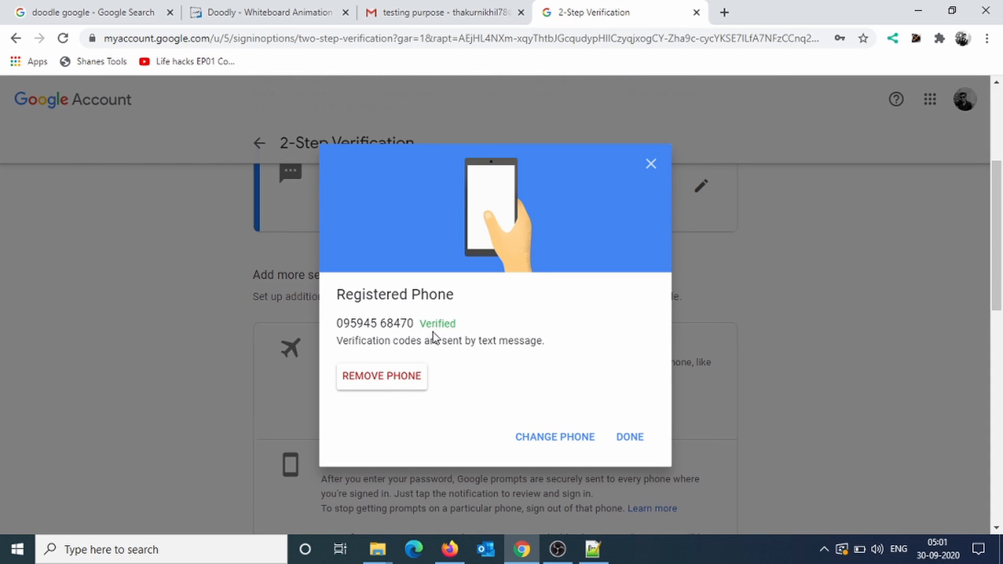
left_click(652, 165)
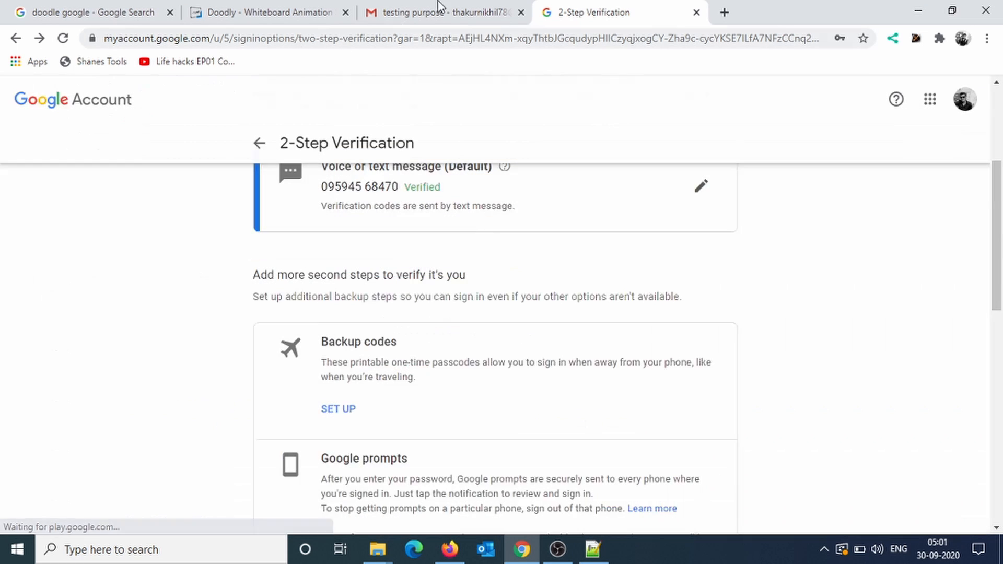
left_click(257, 141)
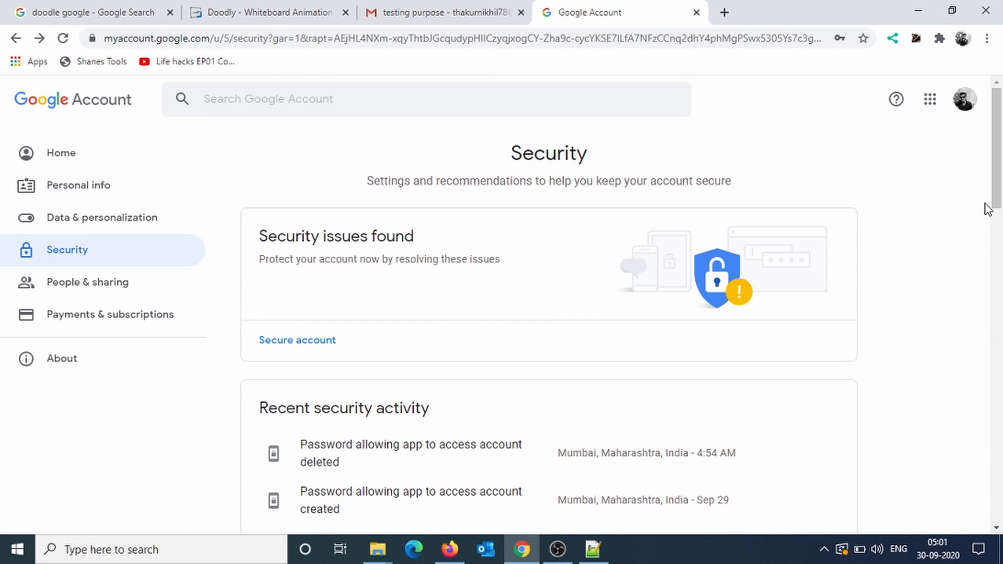
left_click_drag(995, 206, 997, 347)
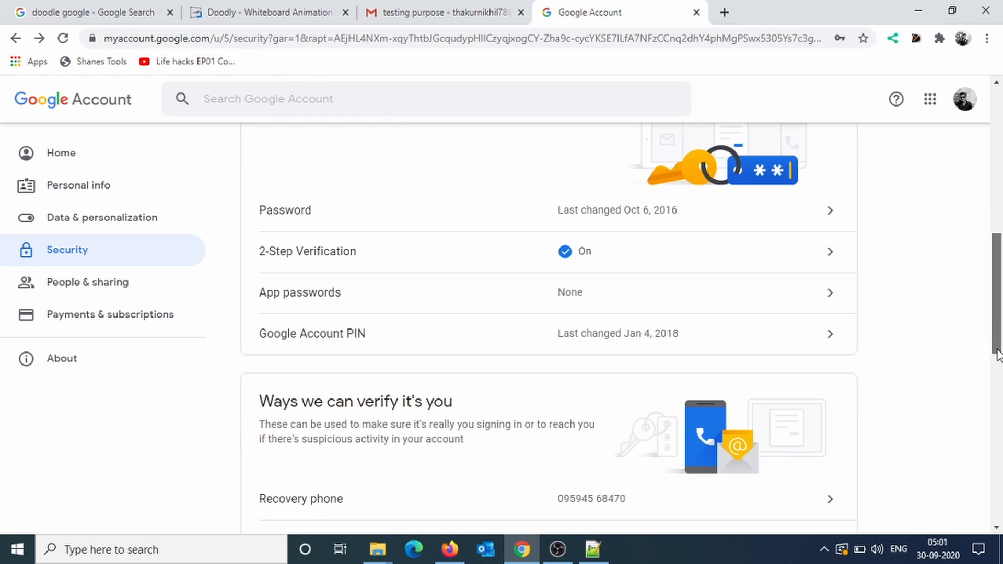
Generate a custom app password named 'Business Email' and copy the 16-character code.
left_click(577, 302)
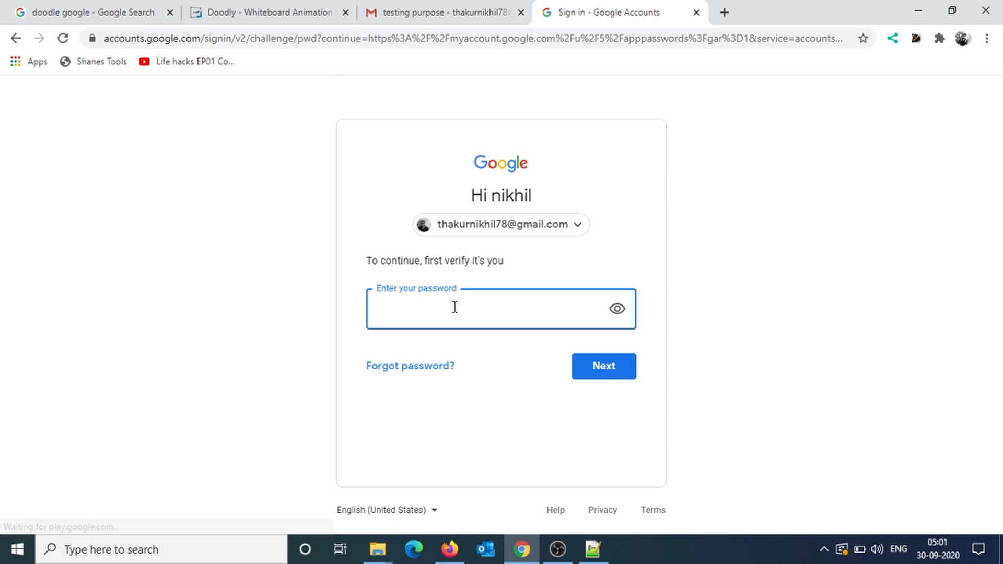
type("••")
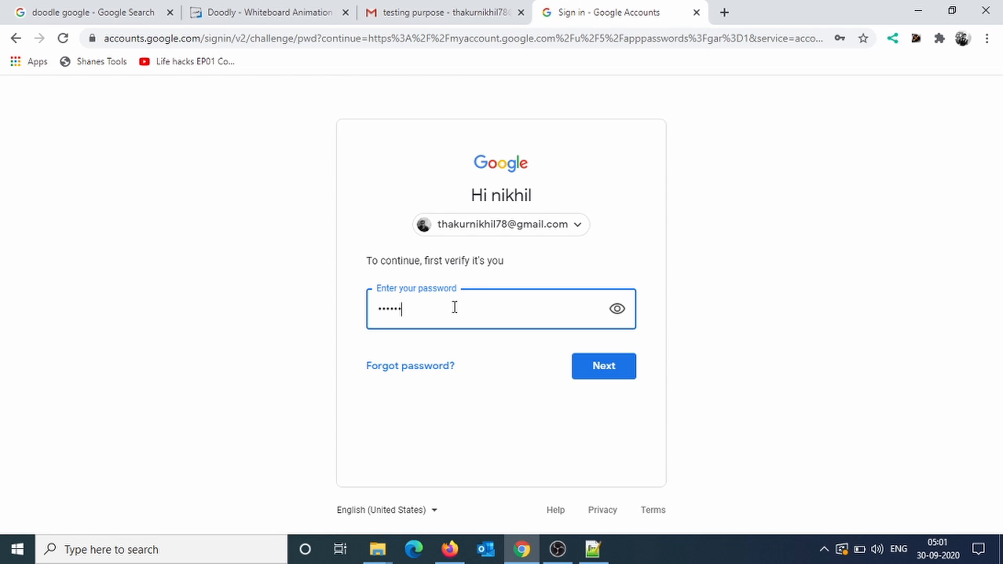
key("Return")
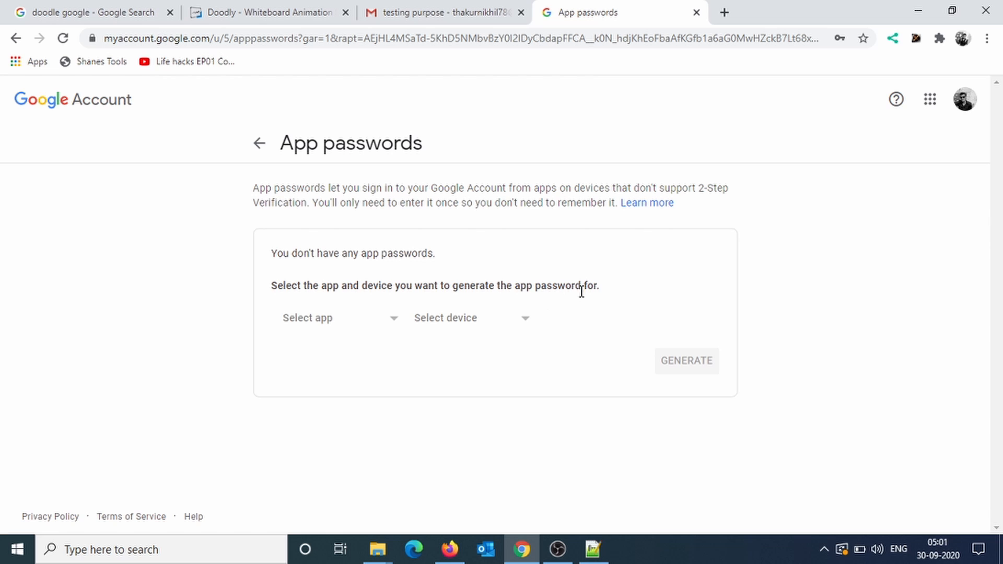
left_click(383, 325)
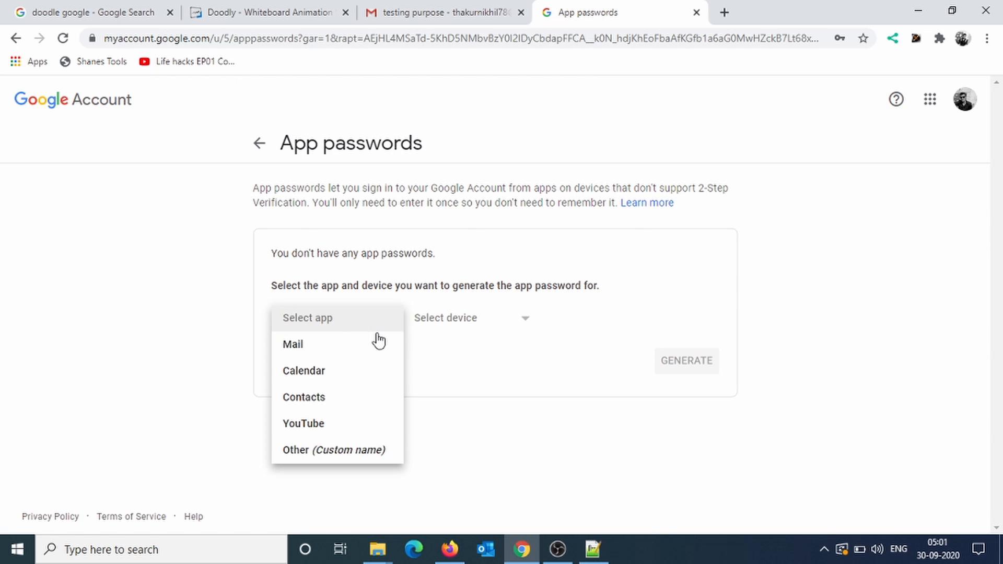
left_click(321, 450)
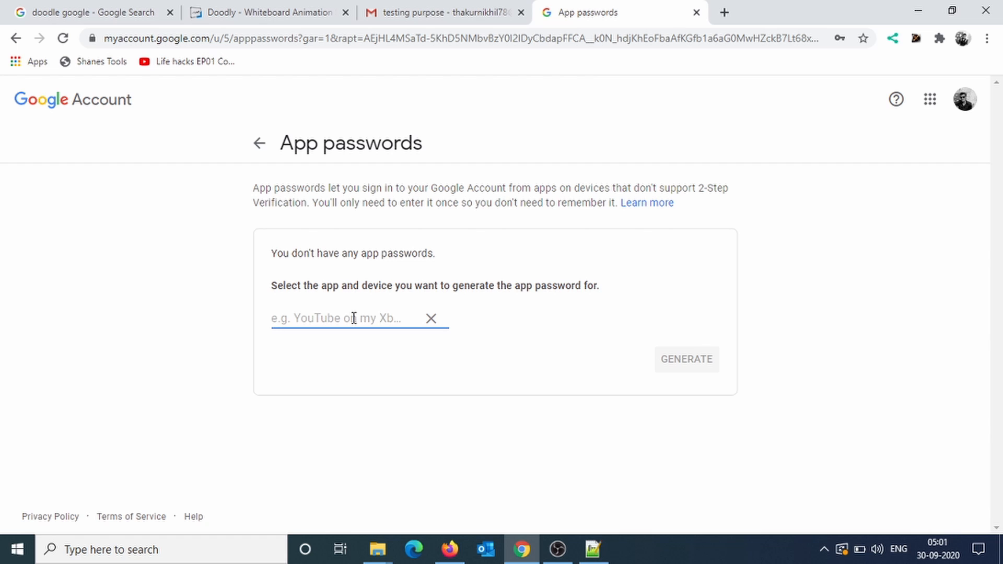
type("Business")
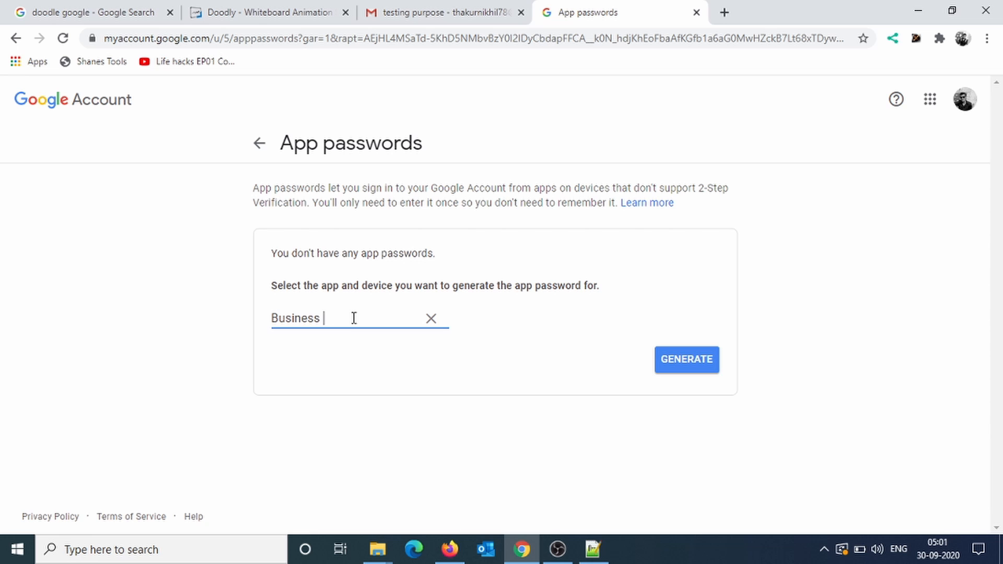
type(" Email")
left_click(700, 358)
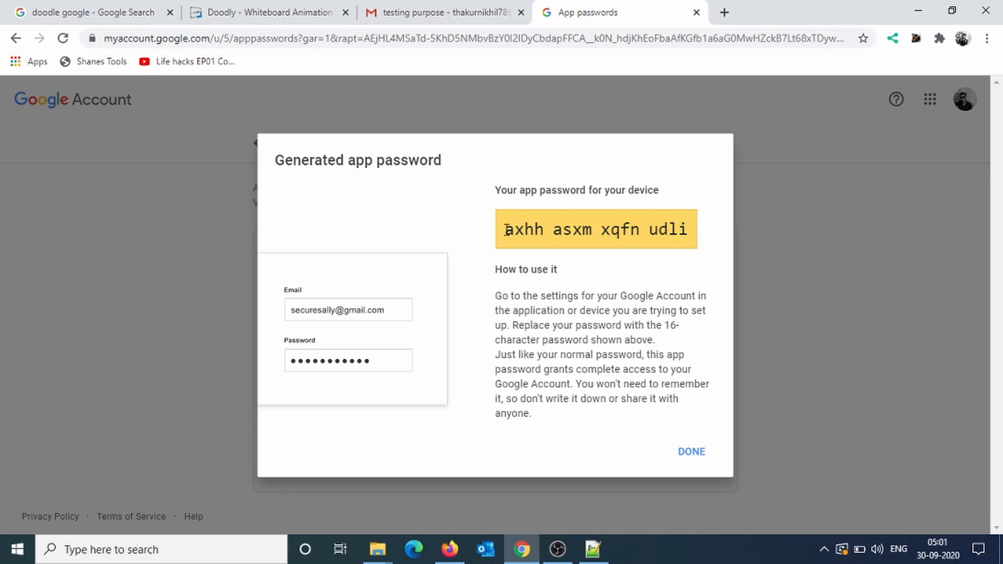
left_click_drag(506, 230, 691, 227)
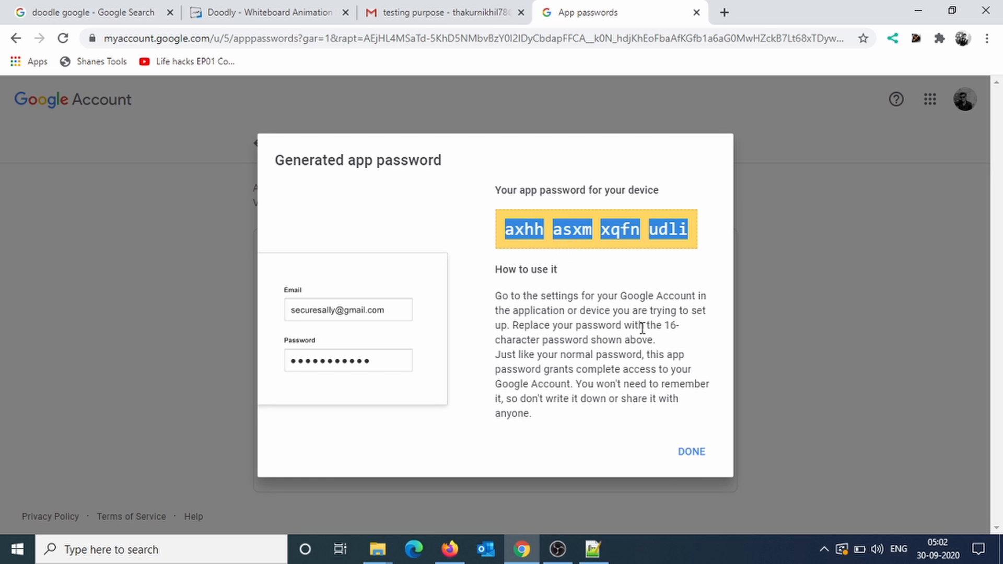
left_click(691, 452)
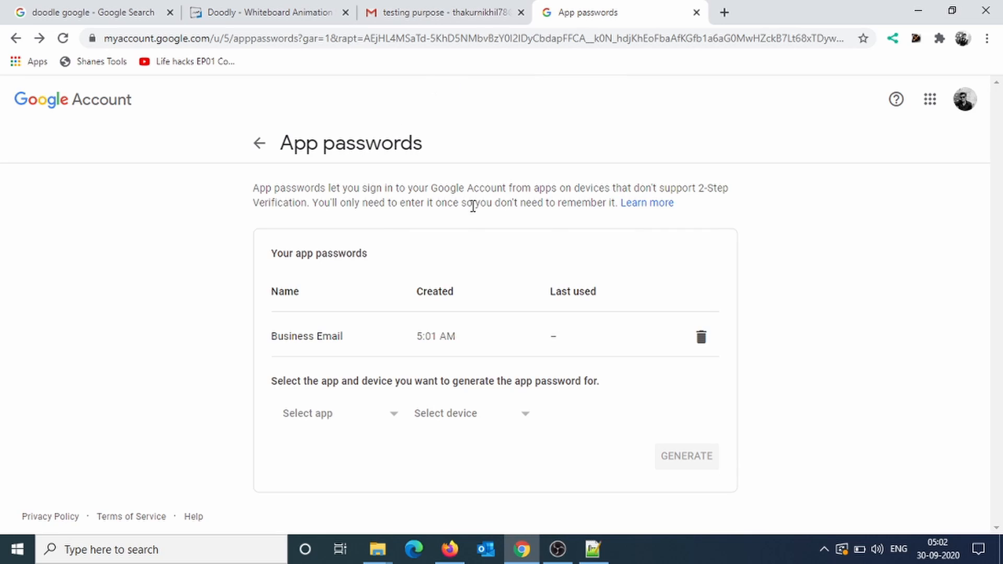
Open Gmail's full settings on the Accounts and Import tab to view Send mail as.
left_click(966, 100)
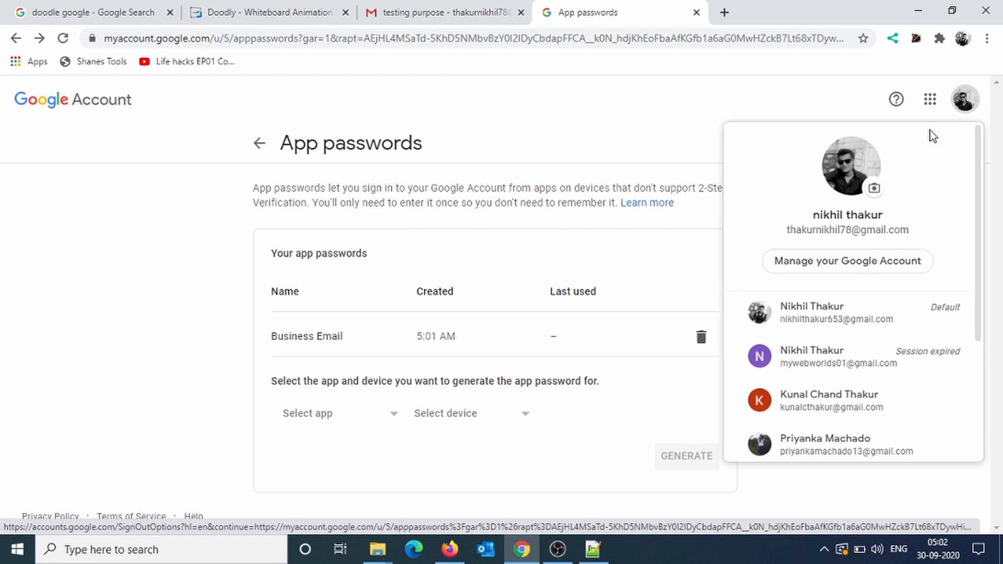
left_click(836, 95)
left_click(409, 8)
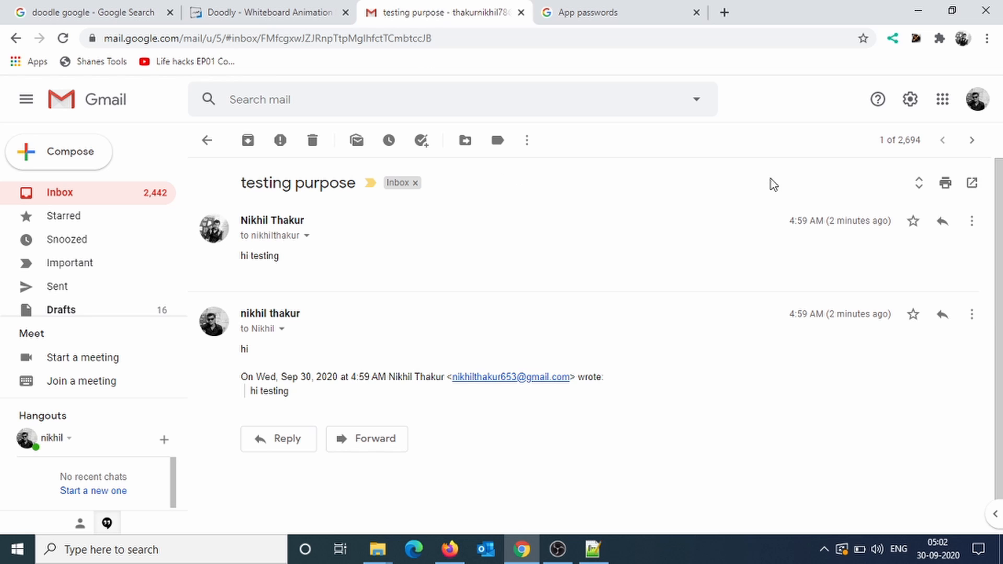
left_click(911, 99)
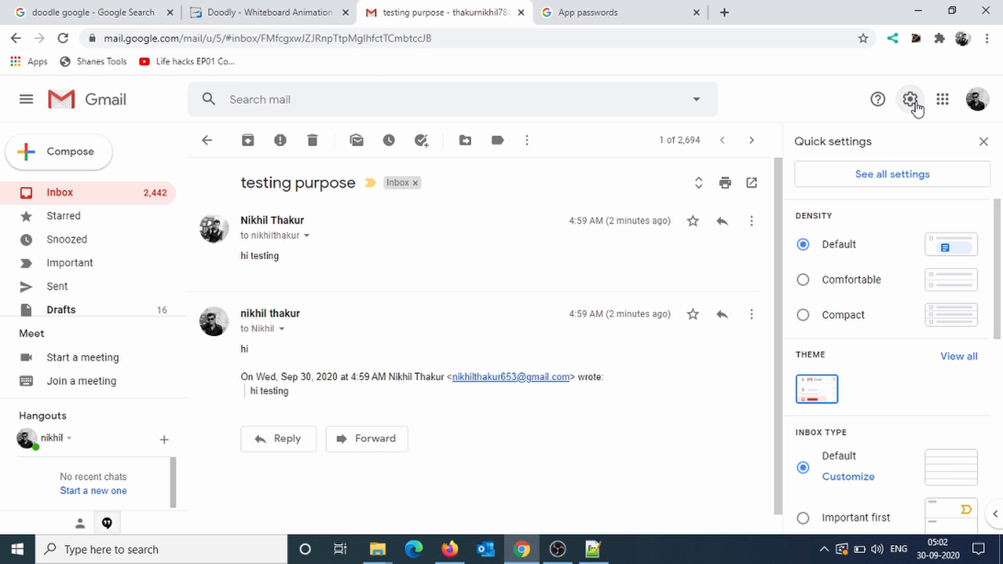
left_click(909, 183)
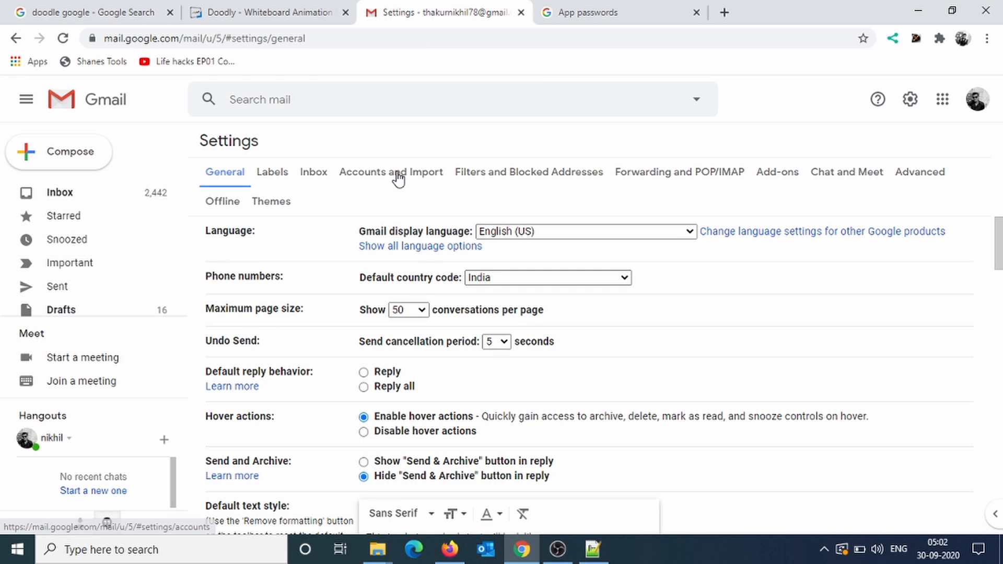
left_click(396, 175)
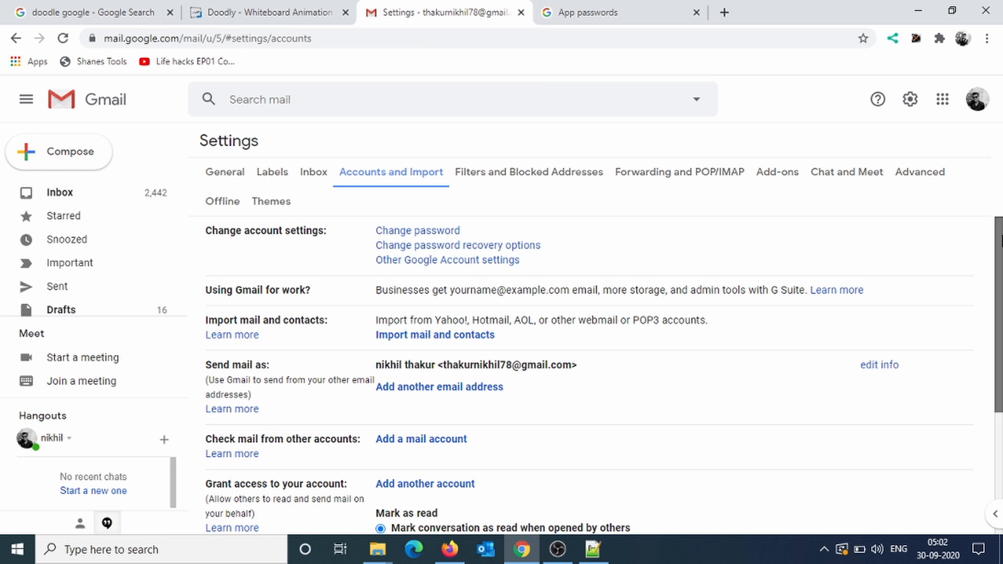
scroll(965, 252, "down", 1)
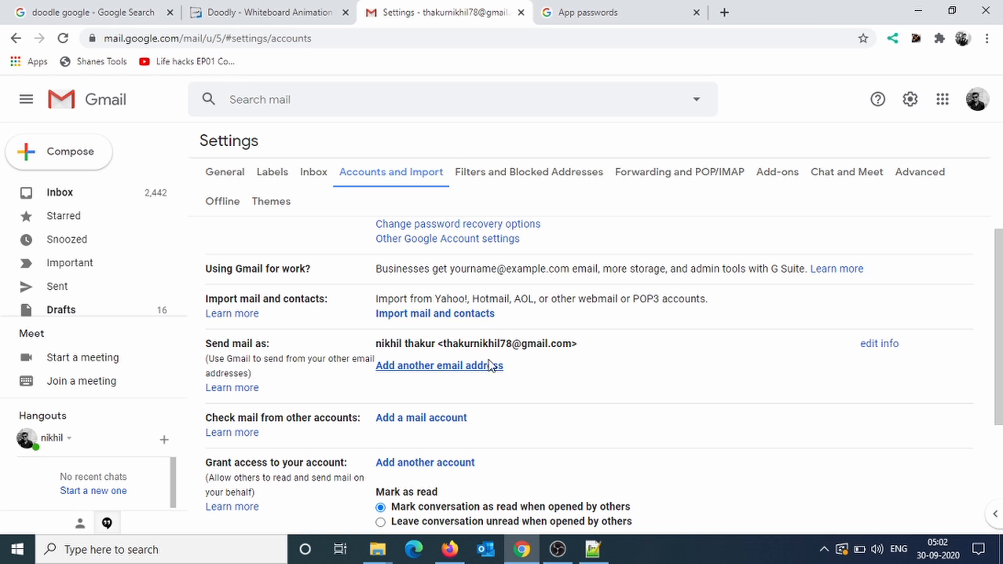
Add a Gmail send-from address, keeping the existing sender name and entering the mywebworlds.com alias address.
left_click(410, 366)
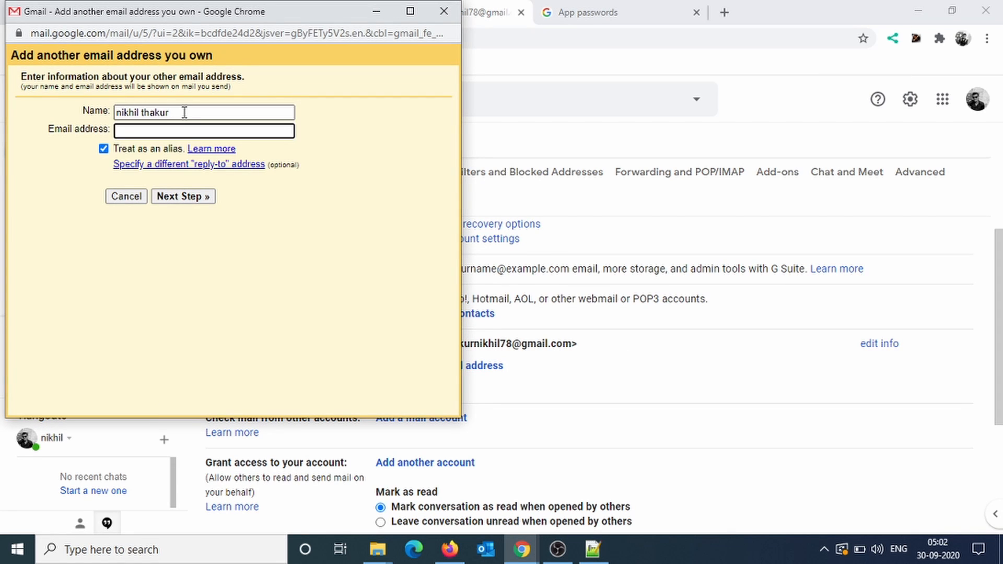
left_click(185, 113)
left_click(185, 112)
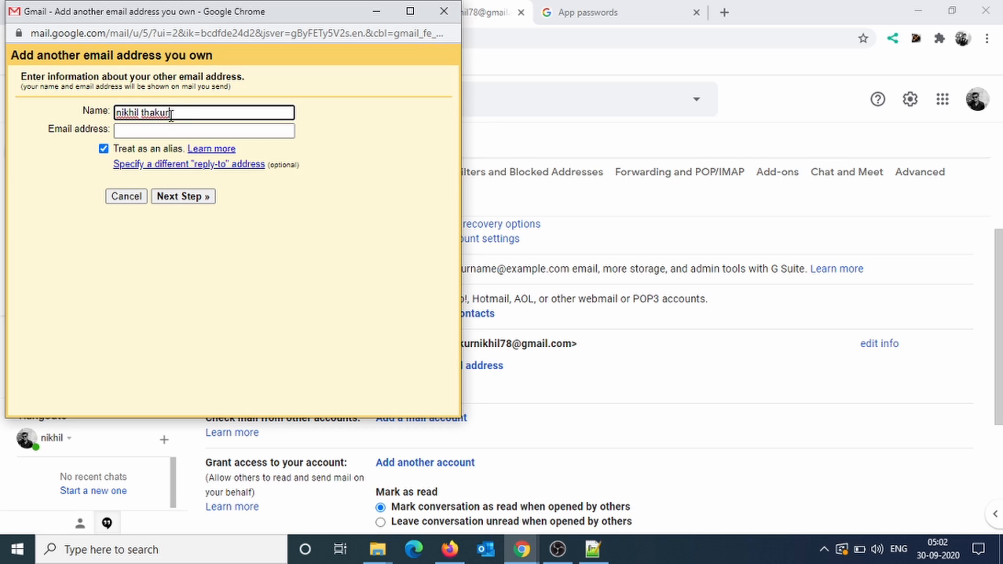
left_click_drag(177, 115, 108, 112)
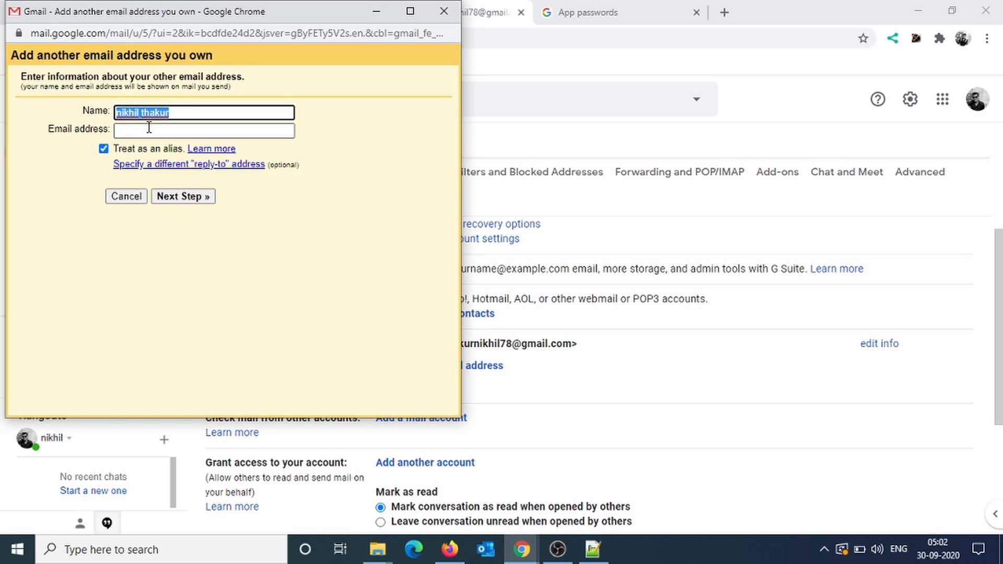
left_click(183, 116)
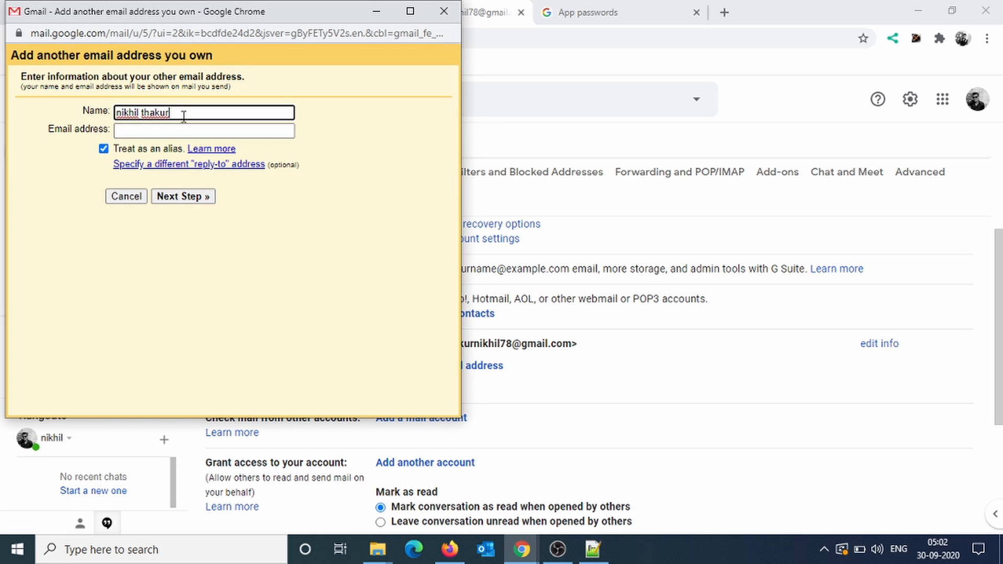
left_click(145, 130)
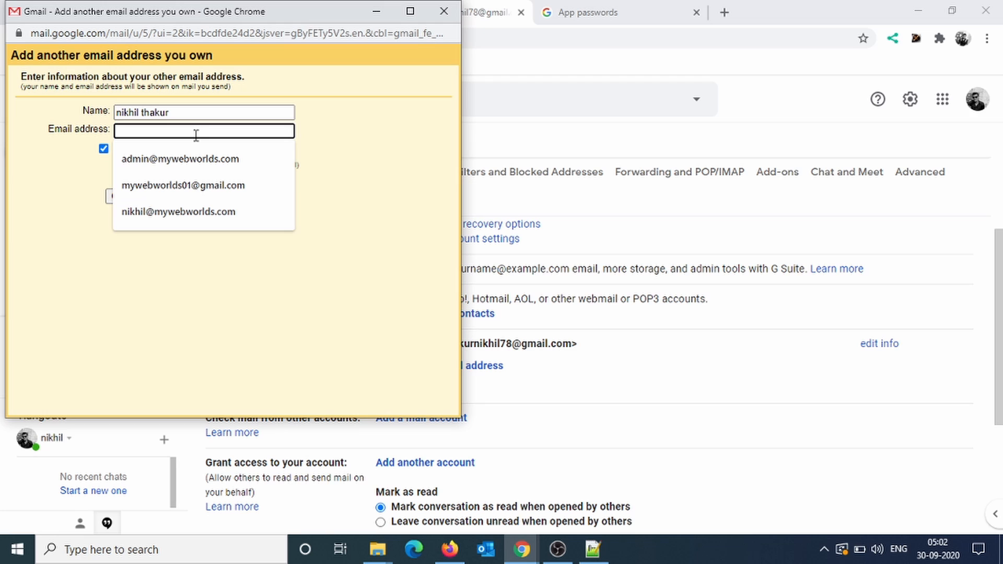
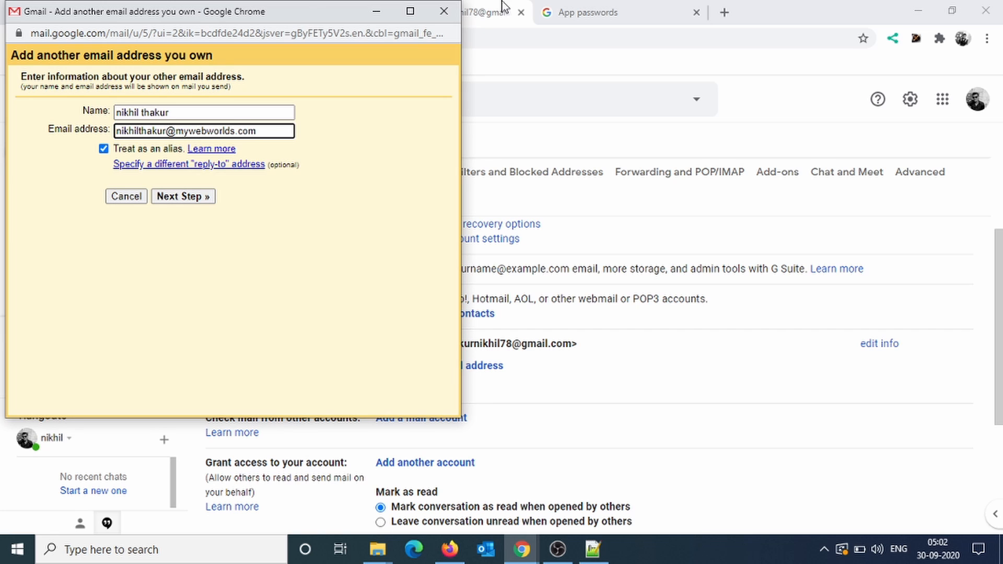
left_click(179, 194)
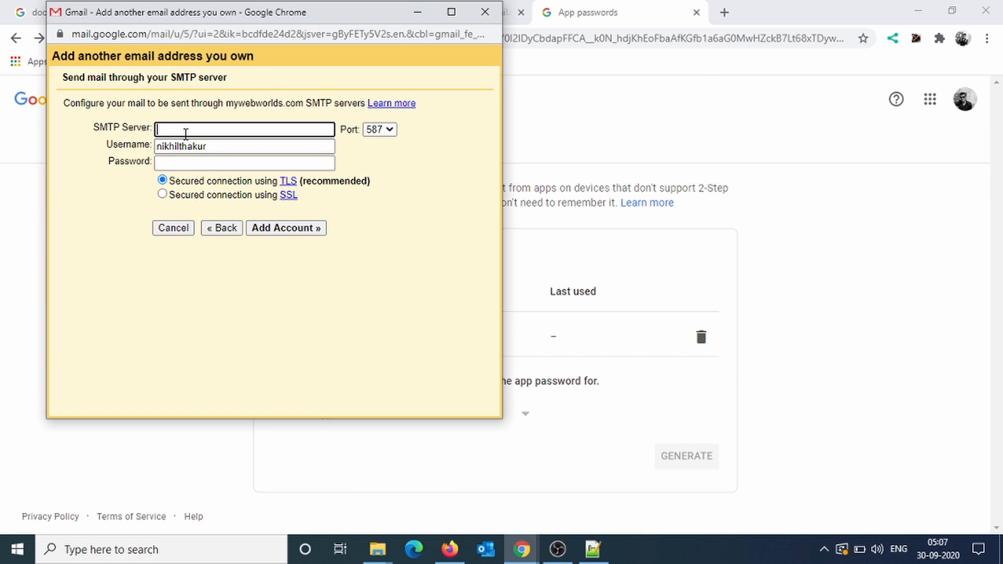
Set the alias's SMTP server to smtp.gmail.com with the Gmail username and pasted app password.
left_click(186, 134)
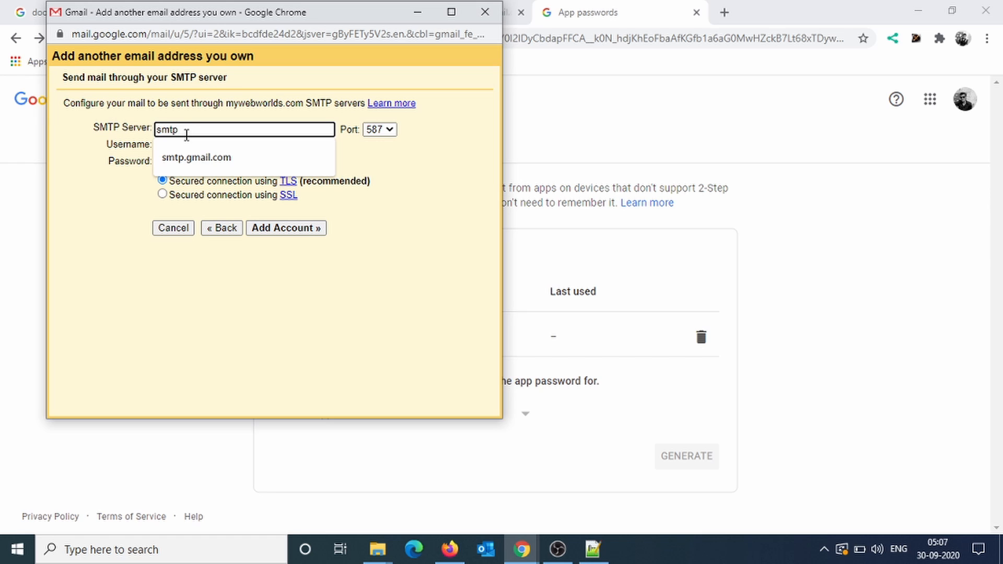
type("smtp.gmail.com")
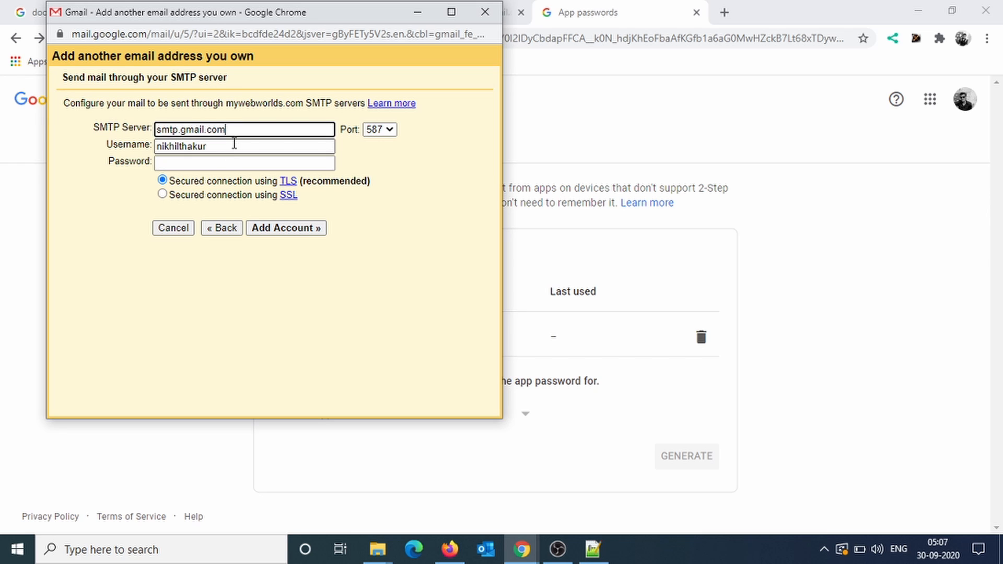
key("Tab")
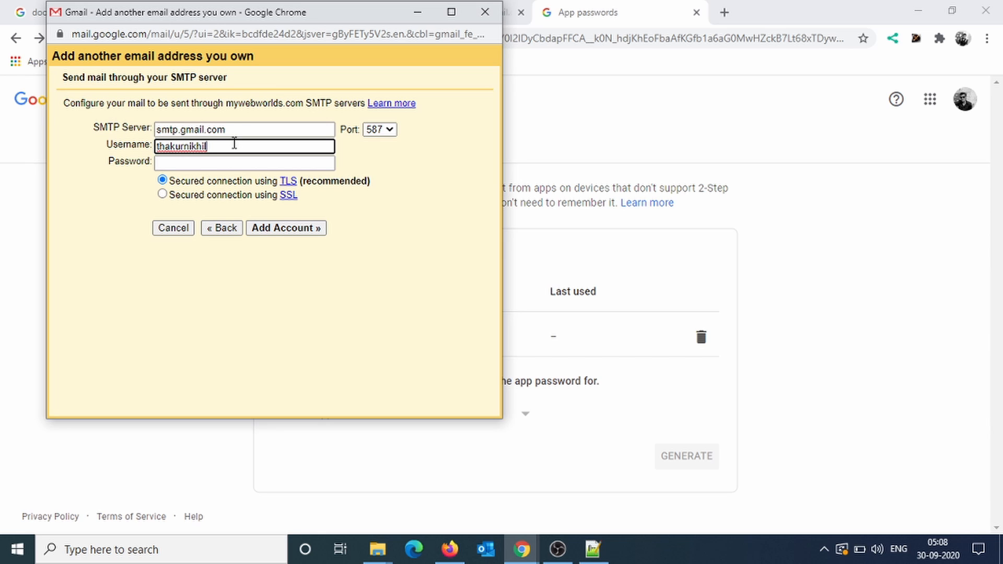
key("Tab")
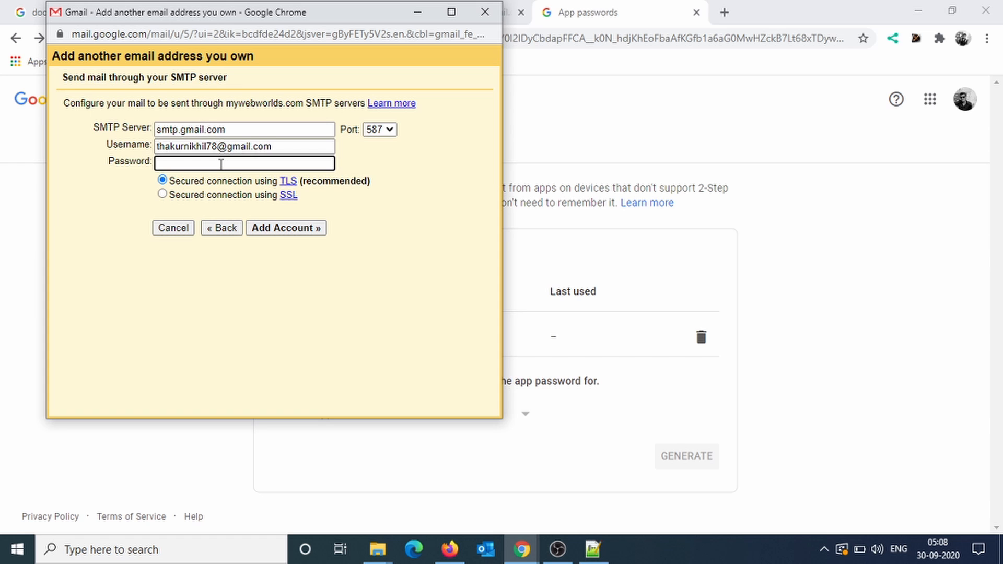
key("ctrl+v")
left_click(289, 229)
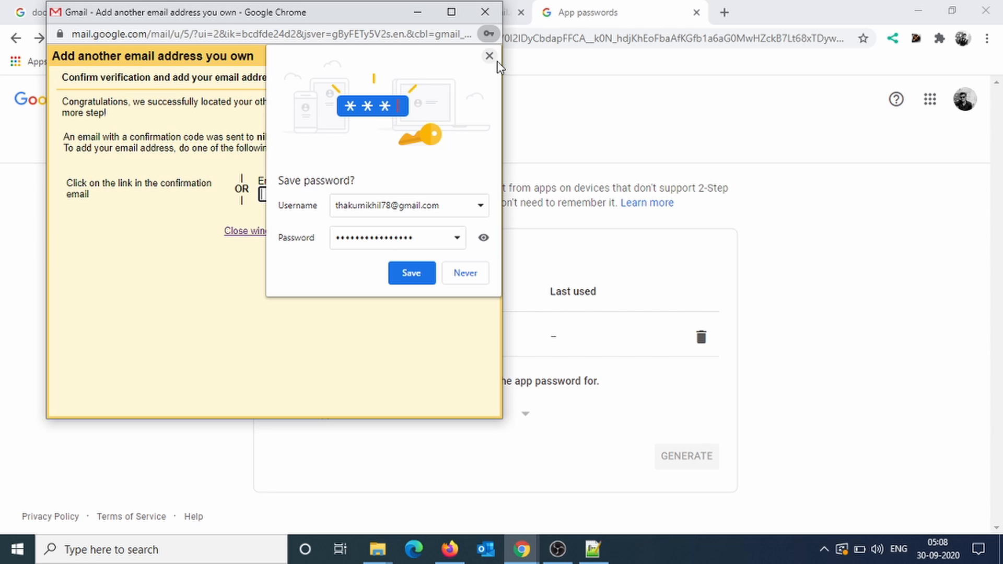
left_click(419, 274)
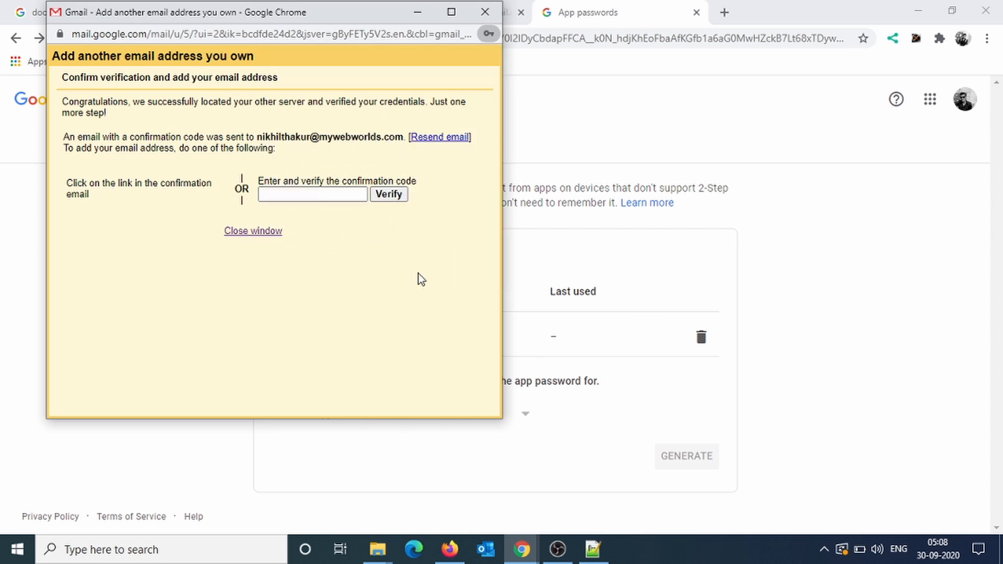
Copy the code from the Gmail Confirmation email and verify the alias with it.
left_click(423, 18)
left_click(447, 14)
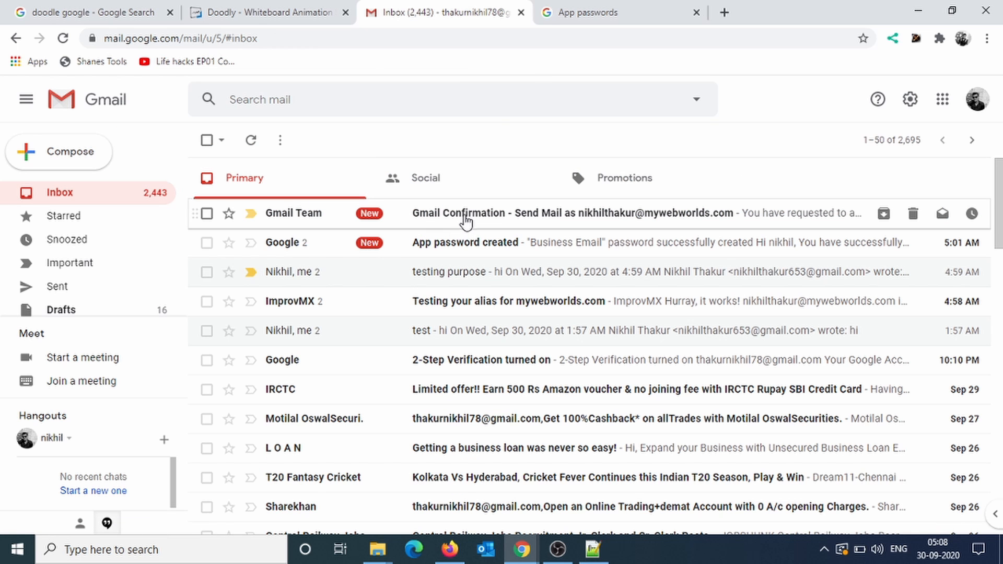
left_click(465, 220)
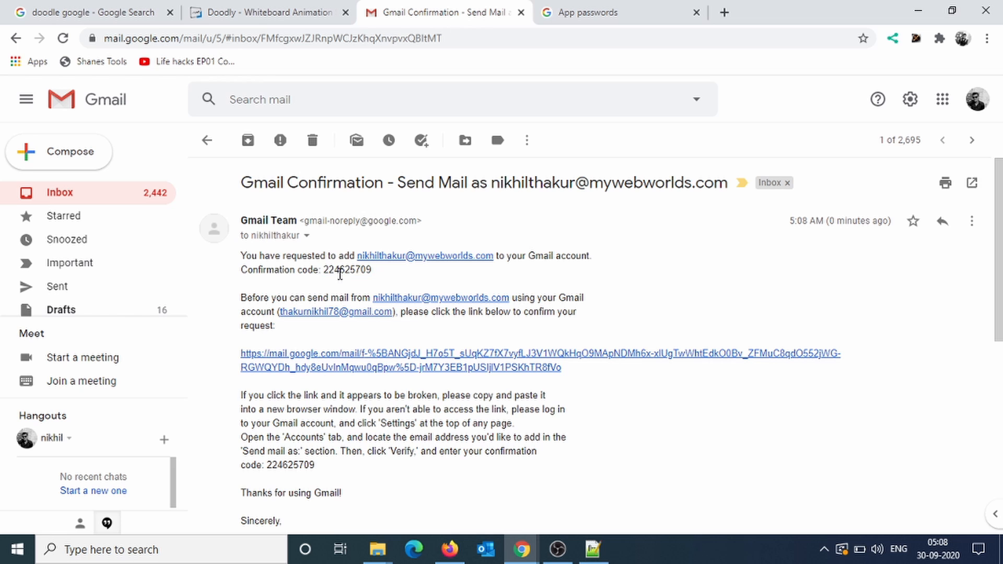
double_click(349, 270)
key("ctrl+c")
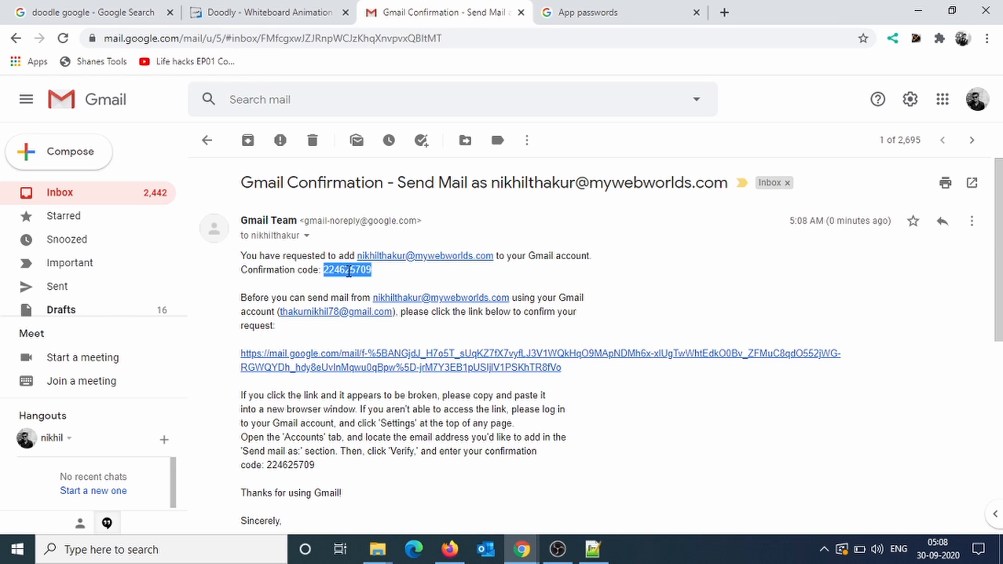
left_click(605, 23)
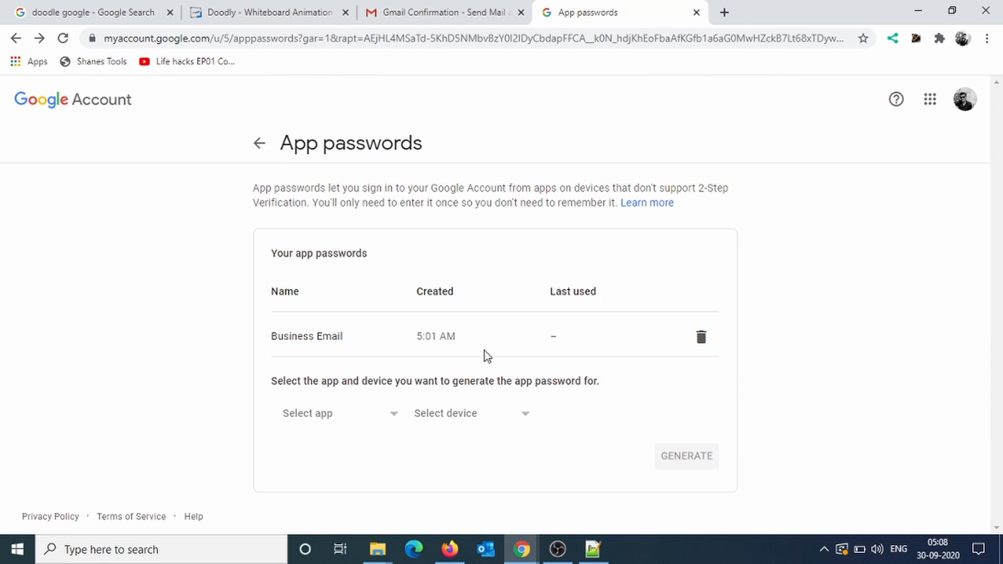
mouse_move(521, 549)
left_click(616, 491)
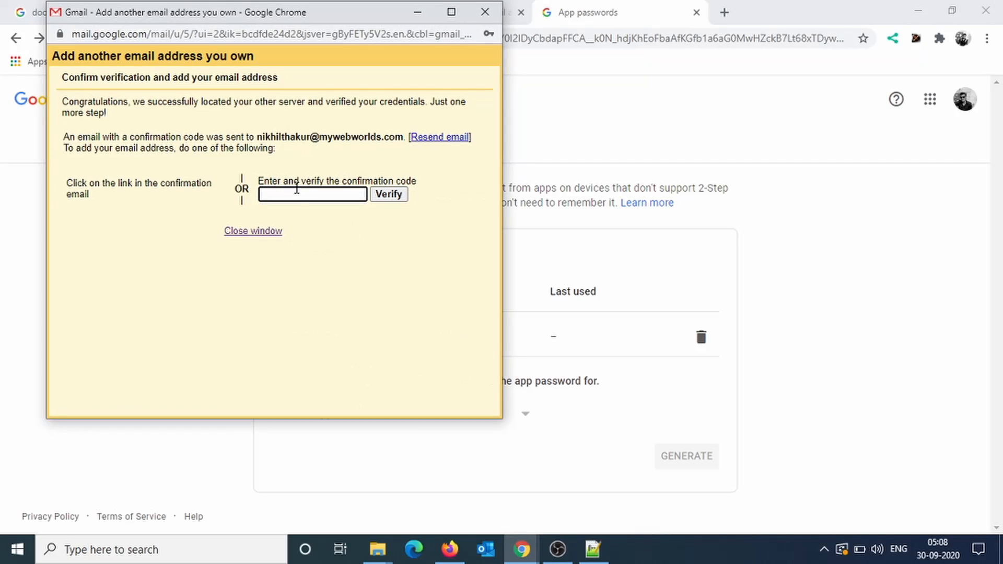
left_click(297, 193)
key("ctrl+v")
left_click(385, 199)
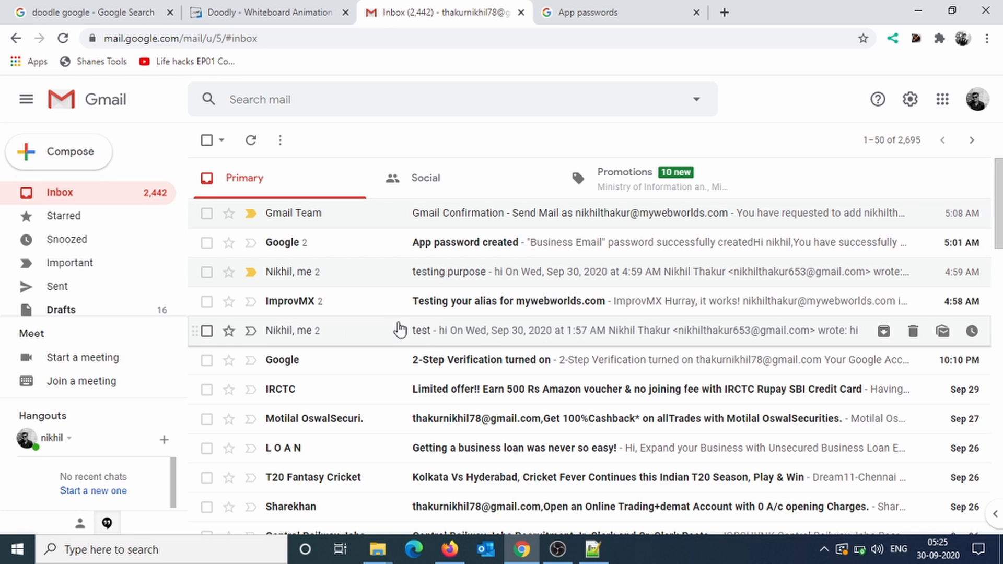
Open the testing purpose thread and inspect the first message's recipient details.
left_click(437, 281)
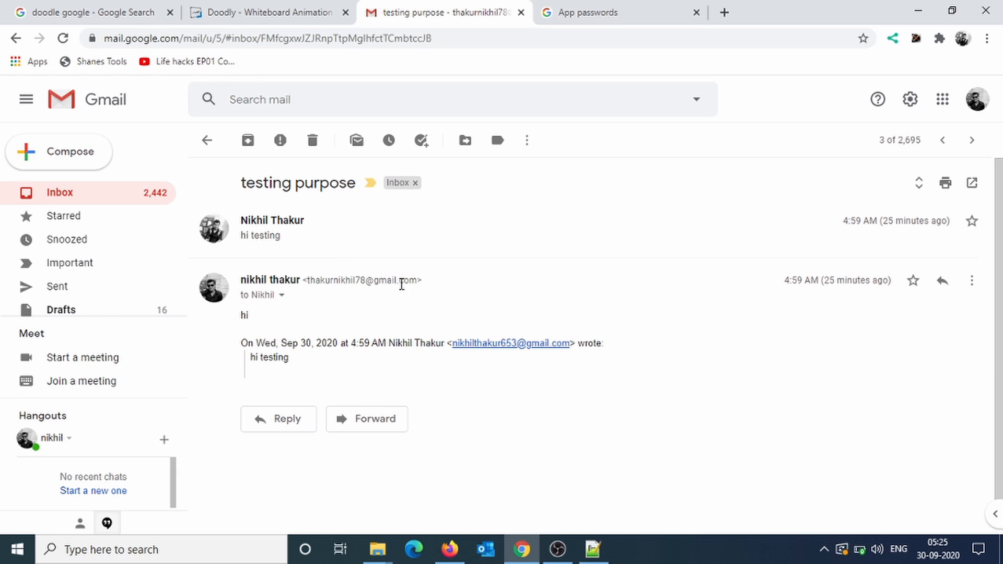
left_click(343, 245)
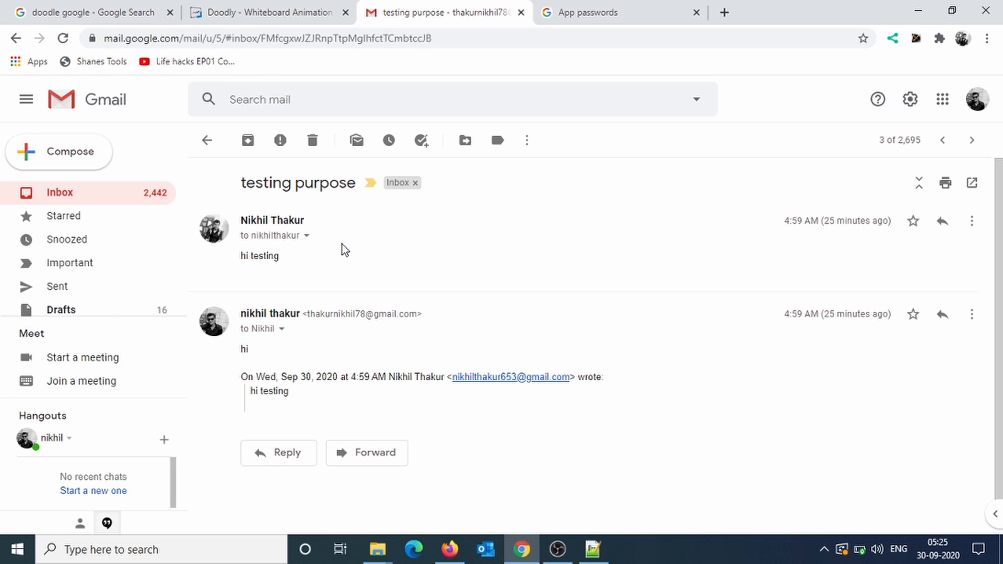
left_click(308, 238)
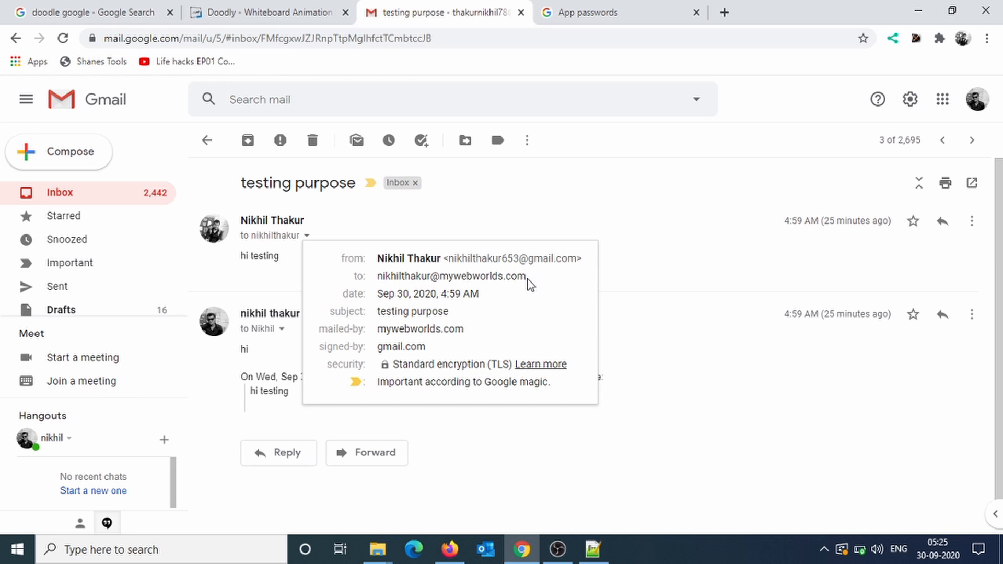
left_click_drag(527, 279, 386, 277)
Reply 'test 123' from the mywebworlds.com address and send it.
left_click(685, 272)
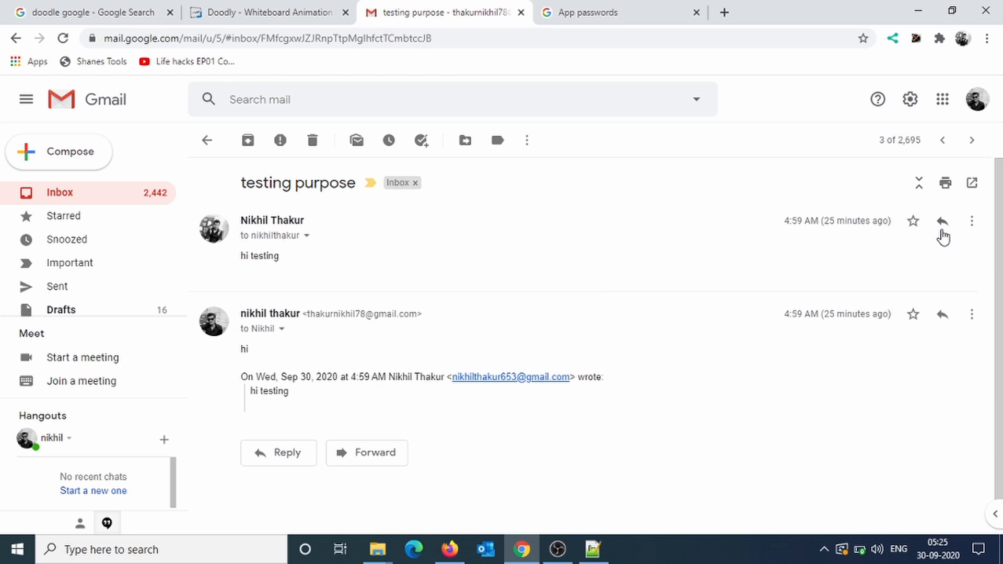
left_click(943, 221)
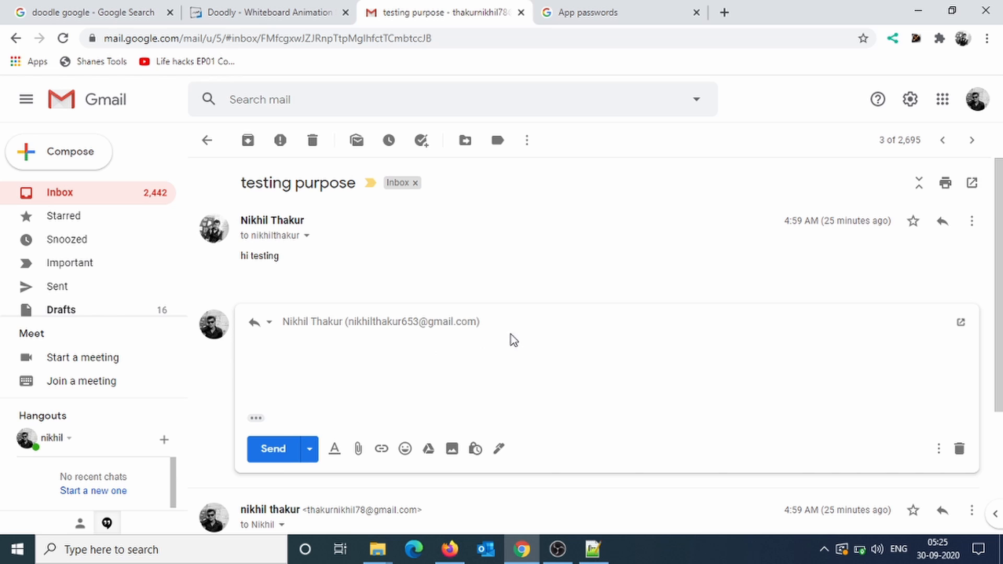
left_click(531, 325)
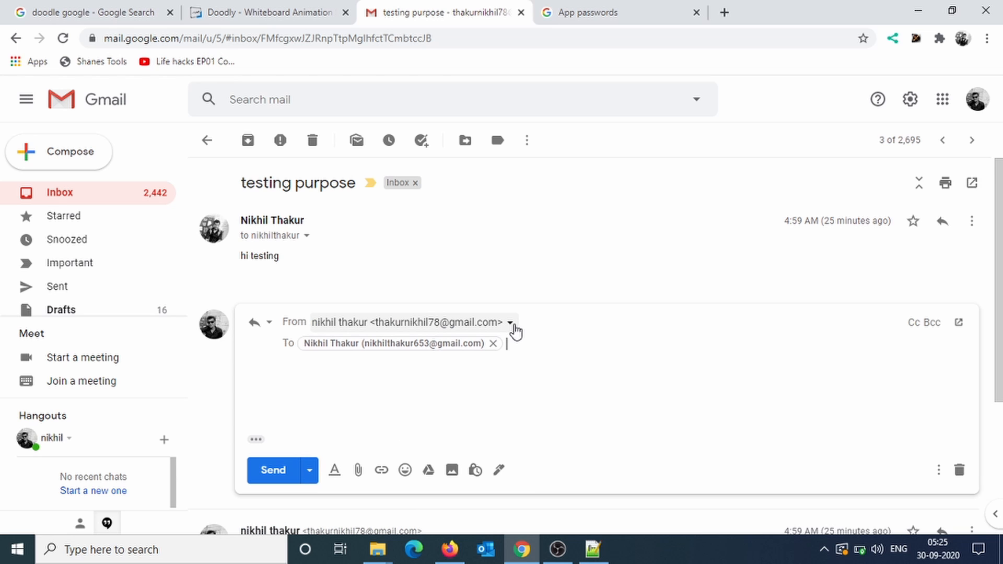
left_click(511, 324)
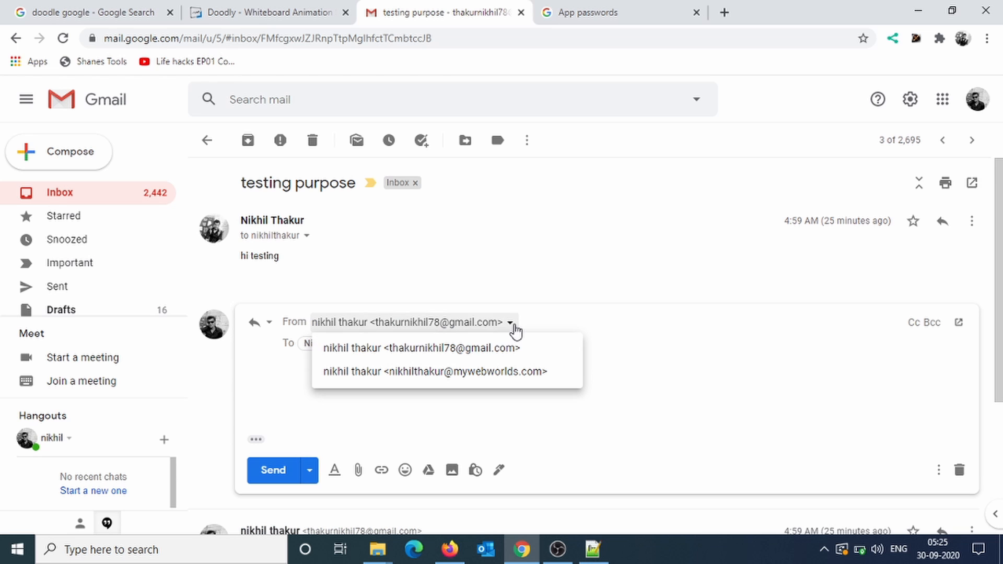
left_click(456, 372)
left_click(402, 379)
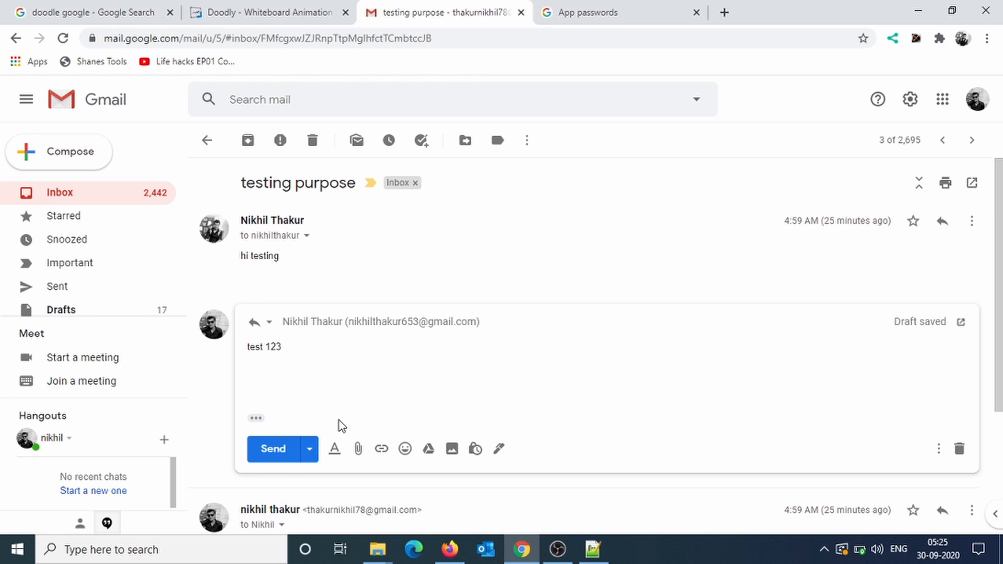
left_click(267, 455)
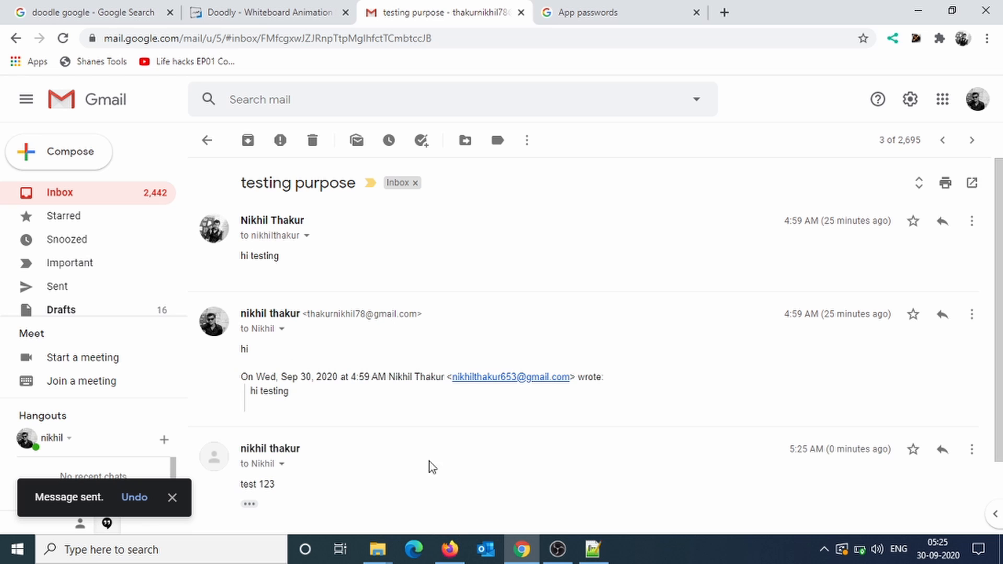
left_click(450, 549)
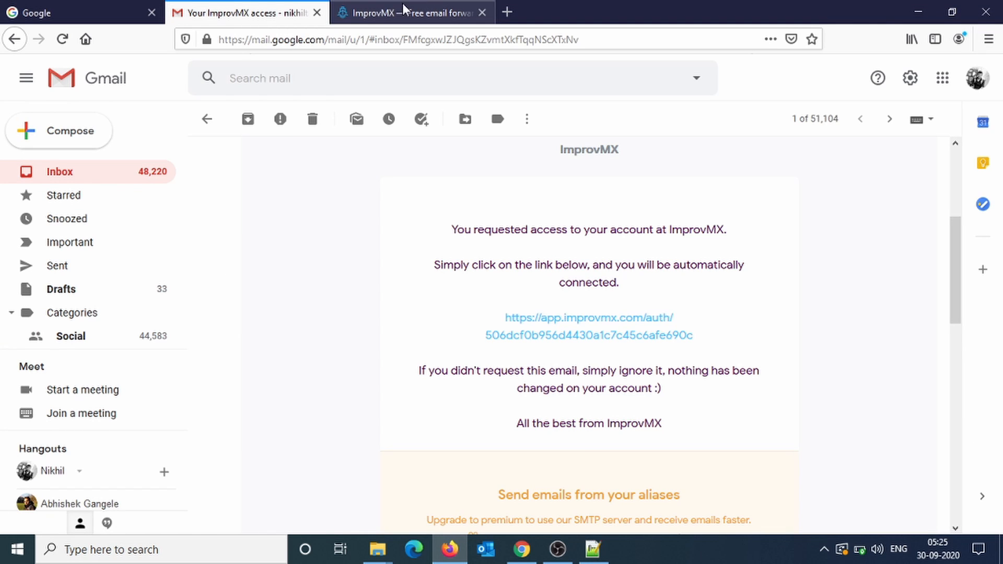
In the receiving inbox, inspect the sender details of the earlier hi testing messages.
left_click(104, 86)
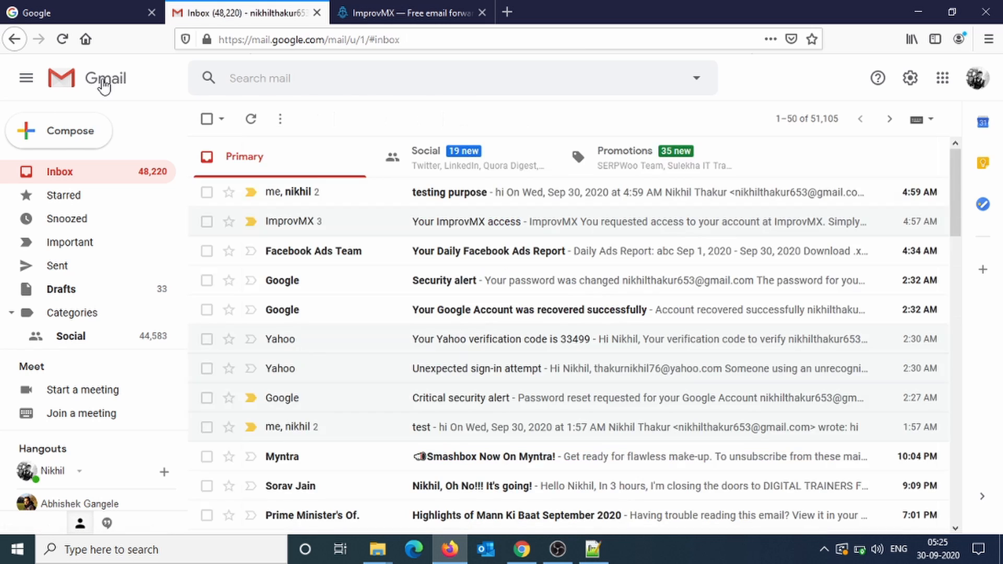
left_click(462, 196)
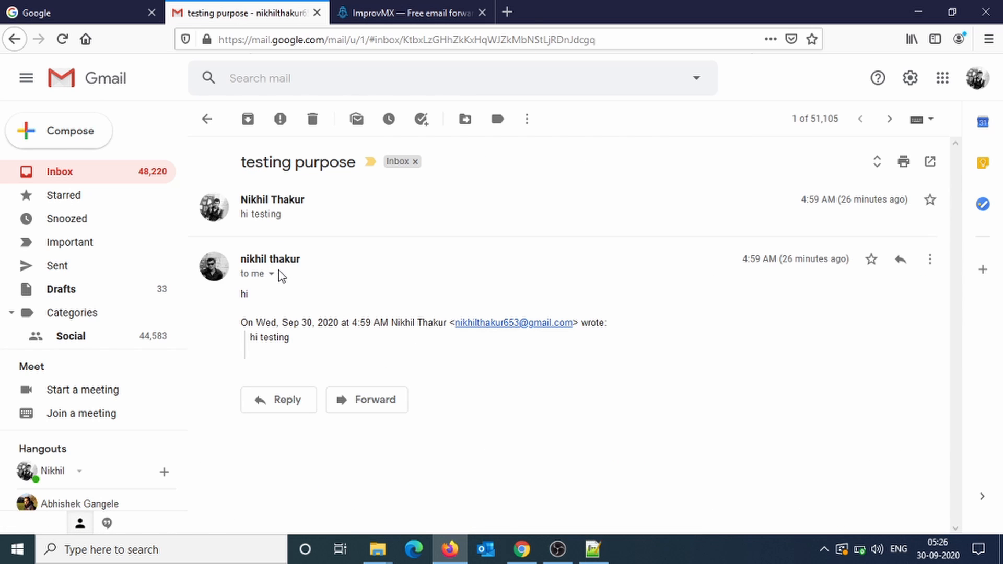
left_click(298, 224)
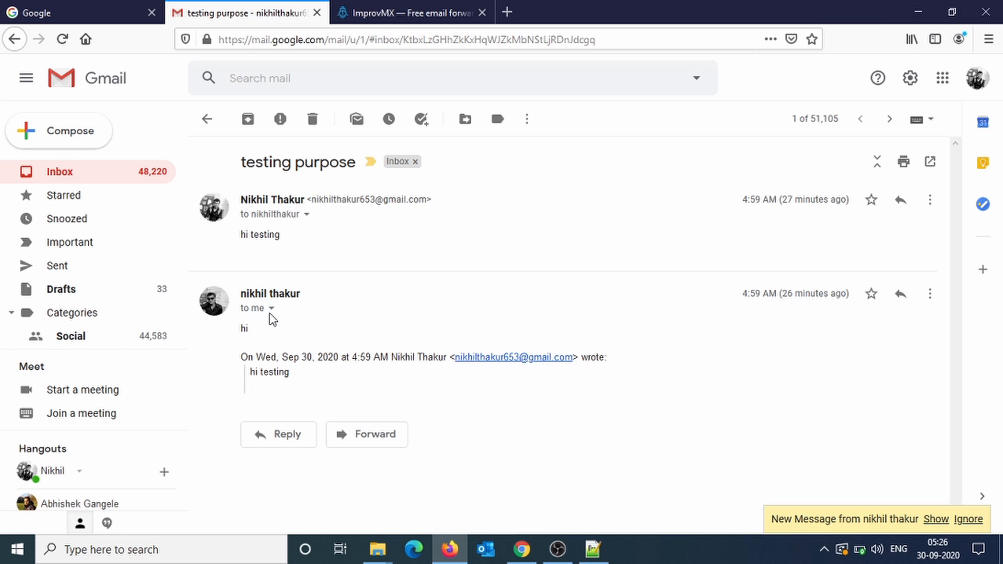
left_click(271, 309)
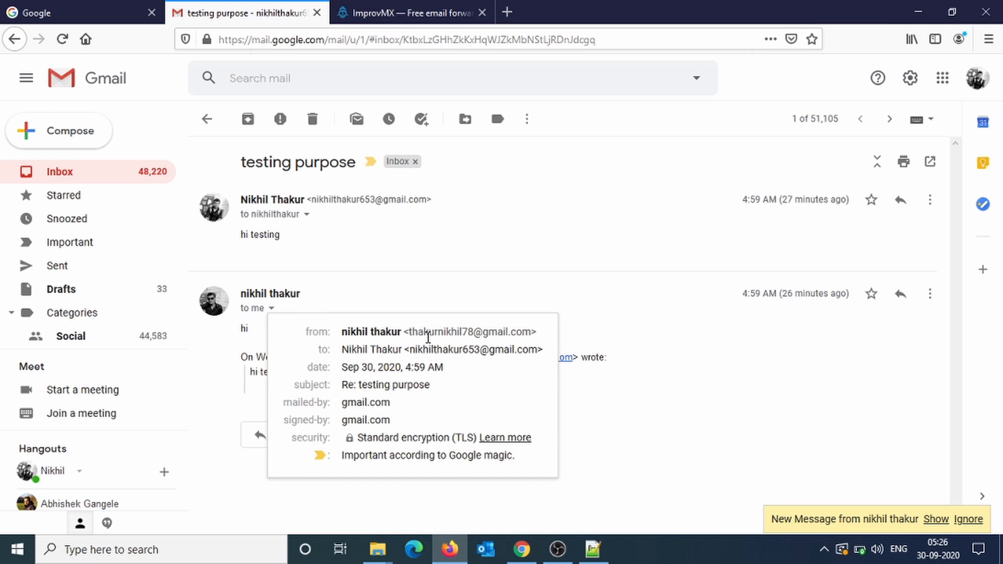
left_click(366, 303)
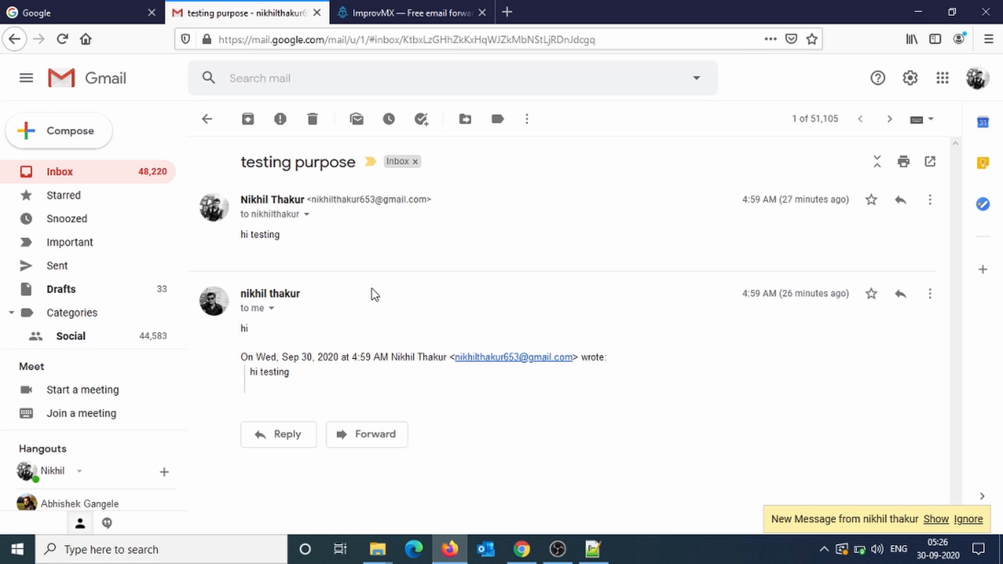
left_click(307, 215)
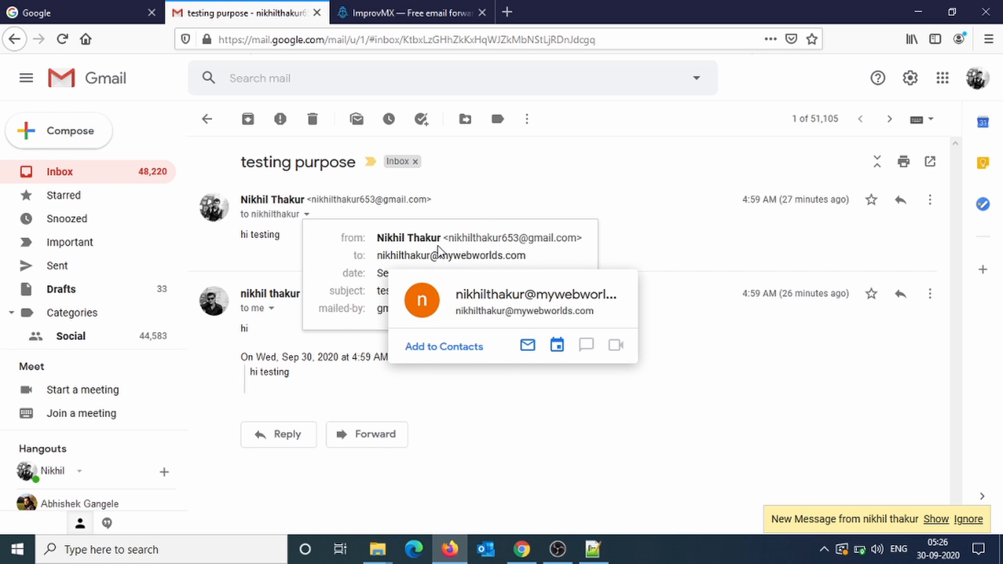
left_click(484, 202)
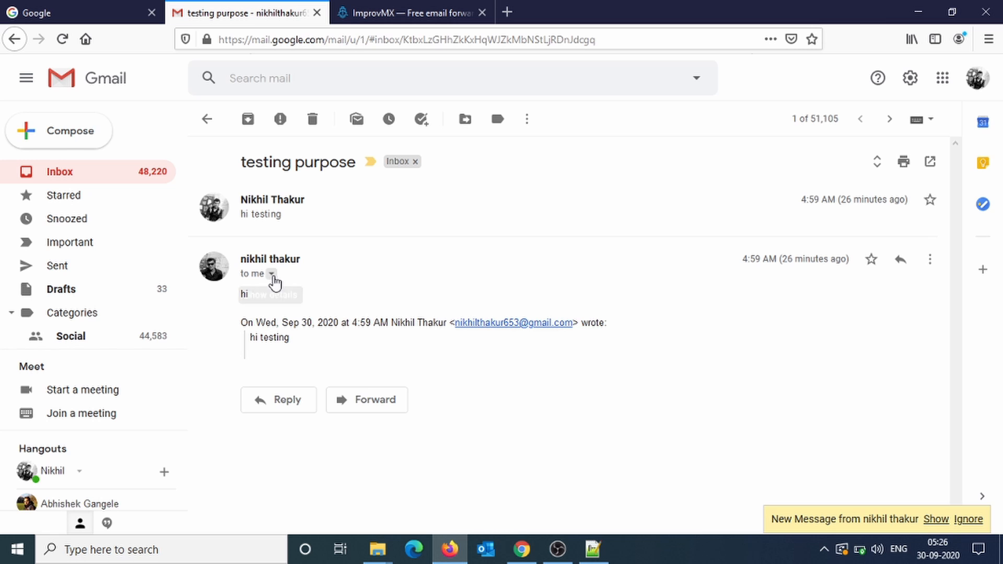
left_click(271, 275)
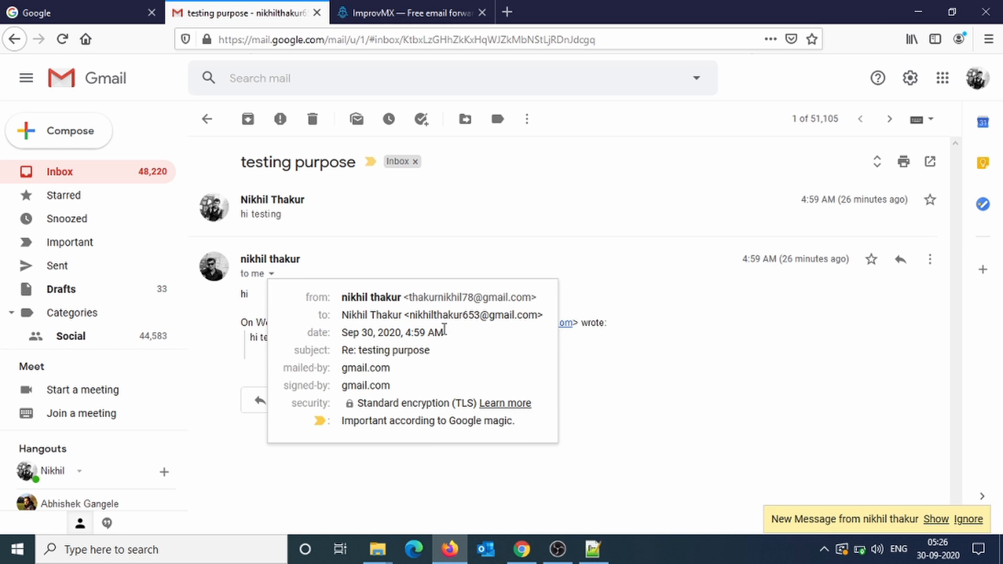
left_click(484, 255)
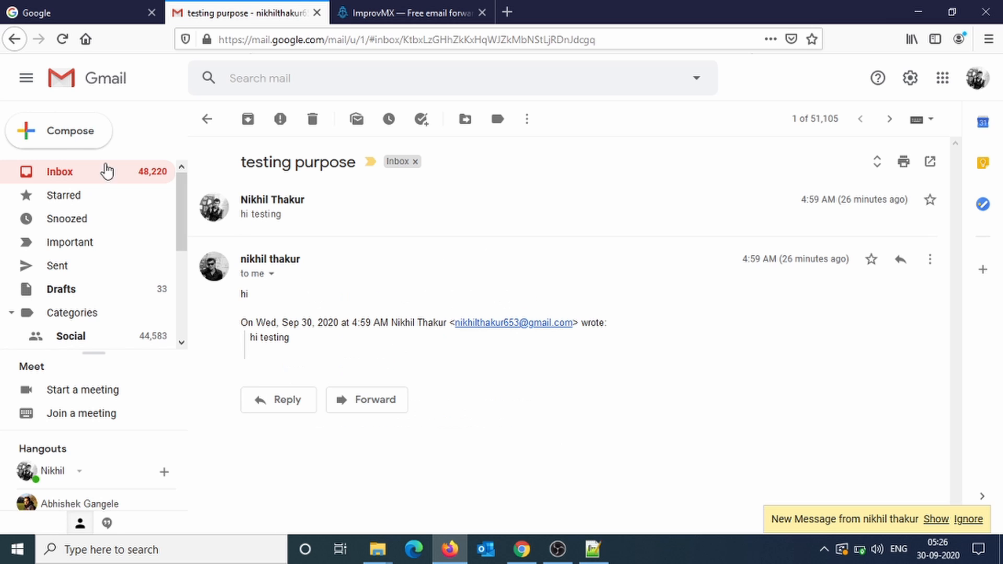
Reopen the thread and confirm the test 123 reply came from the mywebworlds.com address.
left_click(208, 119)
left_click(448, 198)
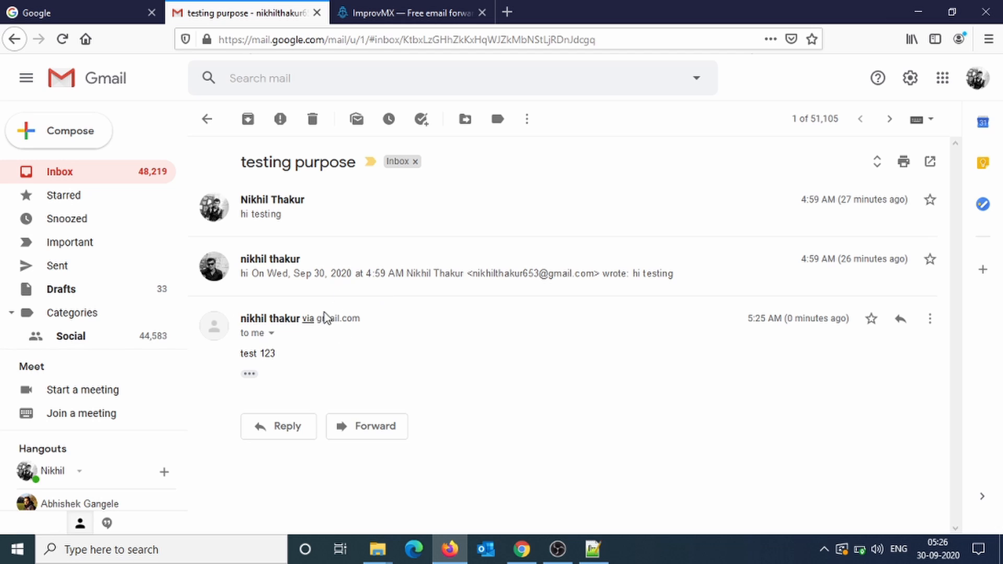
left_click(271, 333)
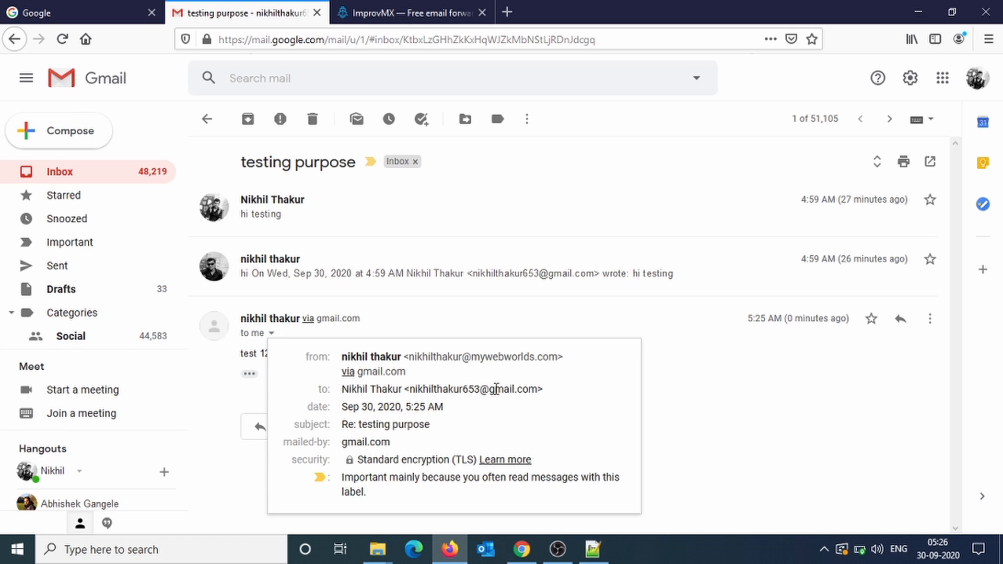
left_click(490, 331)
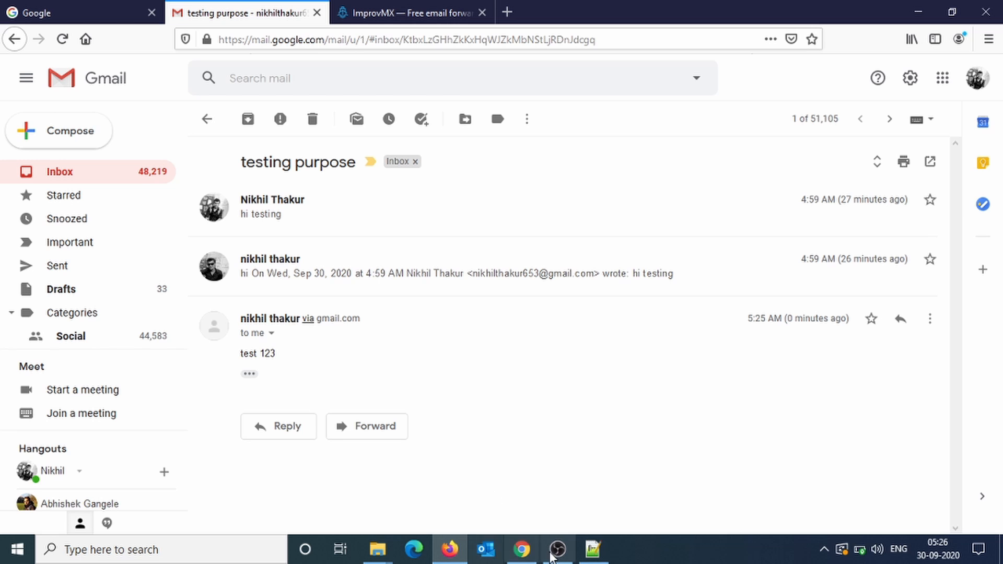
Check the Google Account Security page for 2-Step Verification and the app password.
left_click(521, 549)
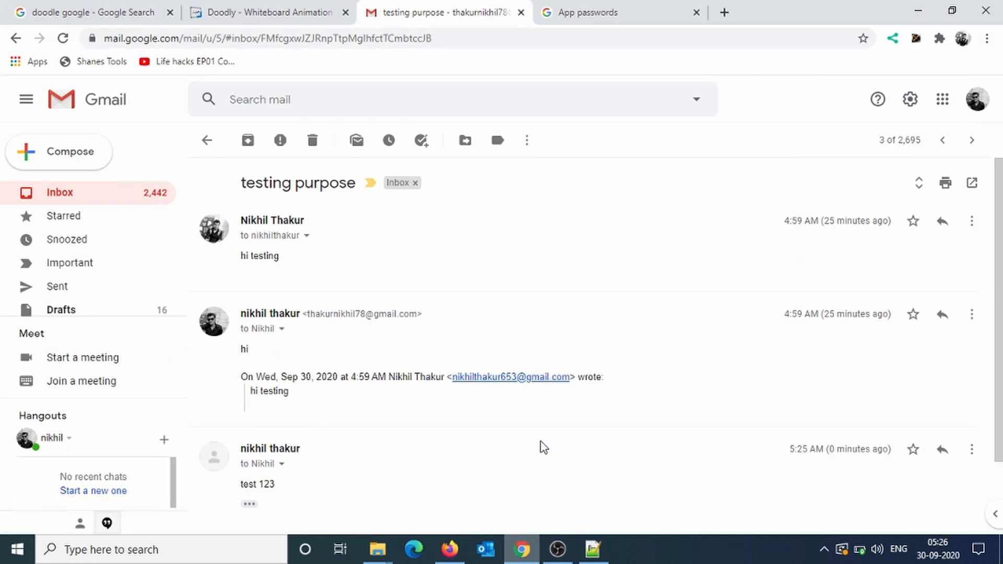
left_click(978, 99)
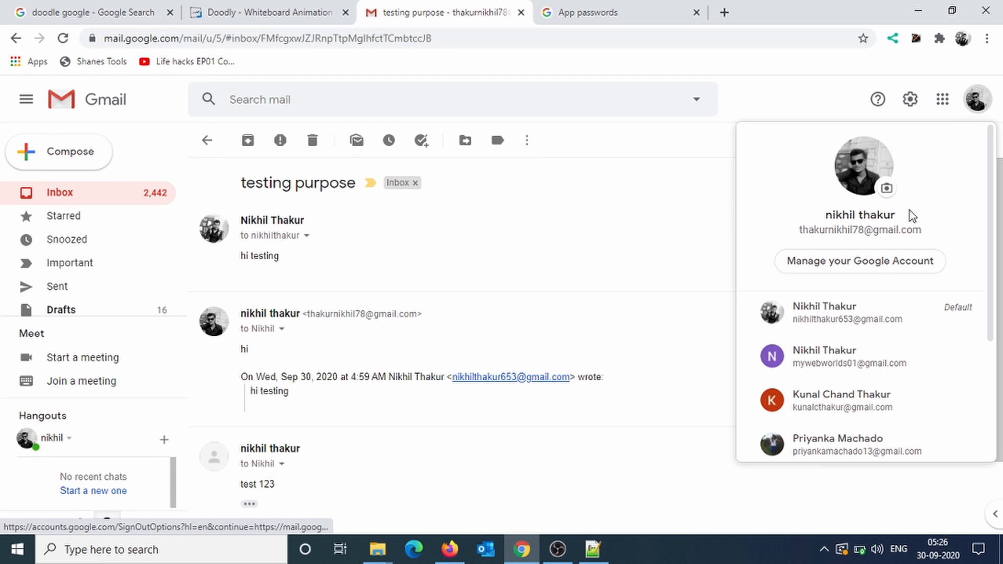
left_click(867, 265)
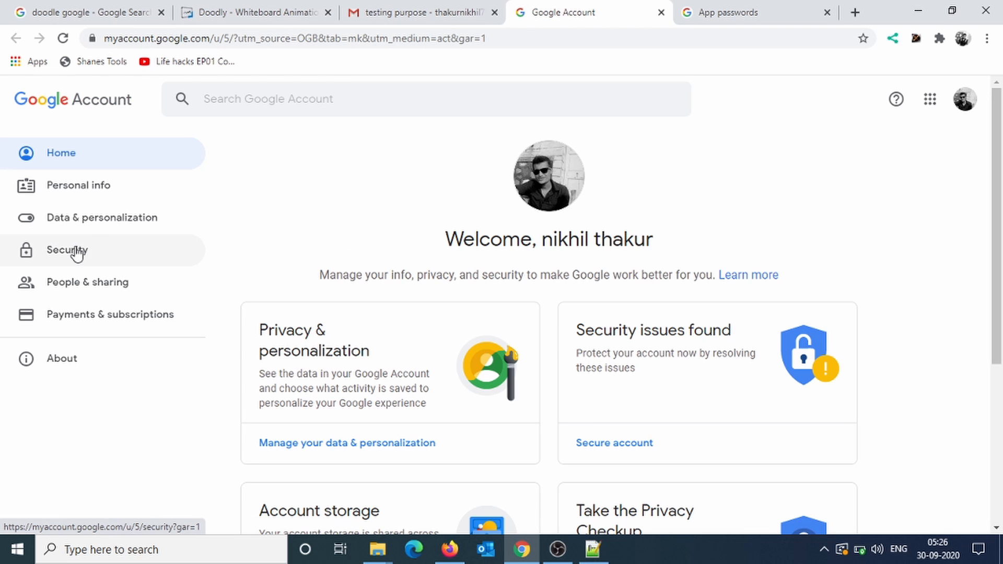
left_click(74, 250)
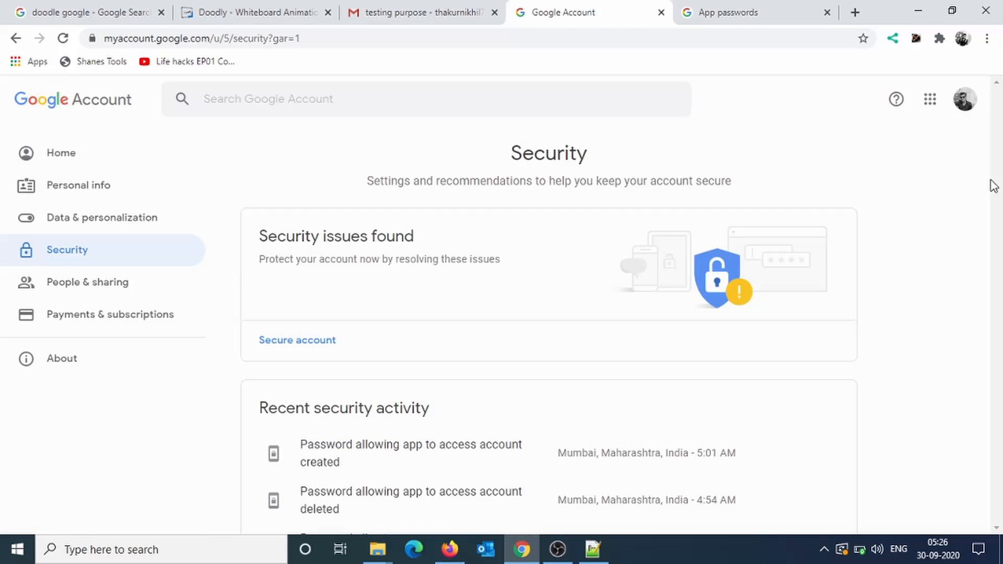
left_click_drag(993, 186, 999, 330)
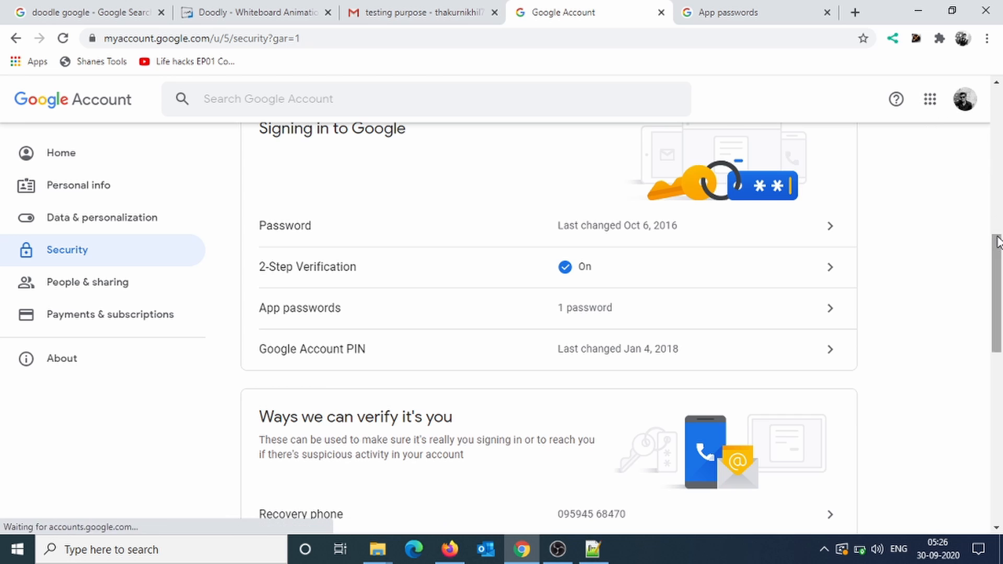
left_click_drag(1000, 243, 1001, 125)
left_click(460, 15)
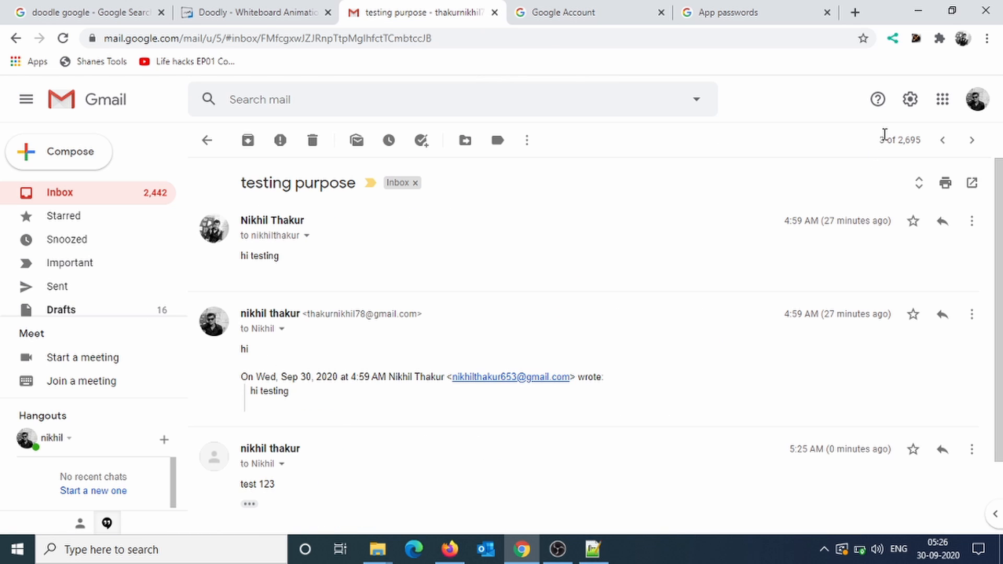
Open Gmail's Accounts and Import settings and scroll down to the Send mail as list.
left_click(921, 110)
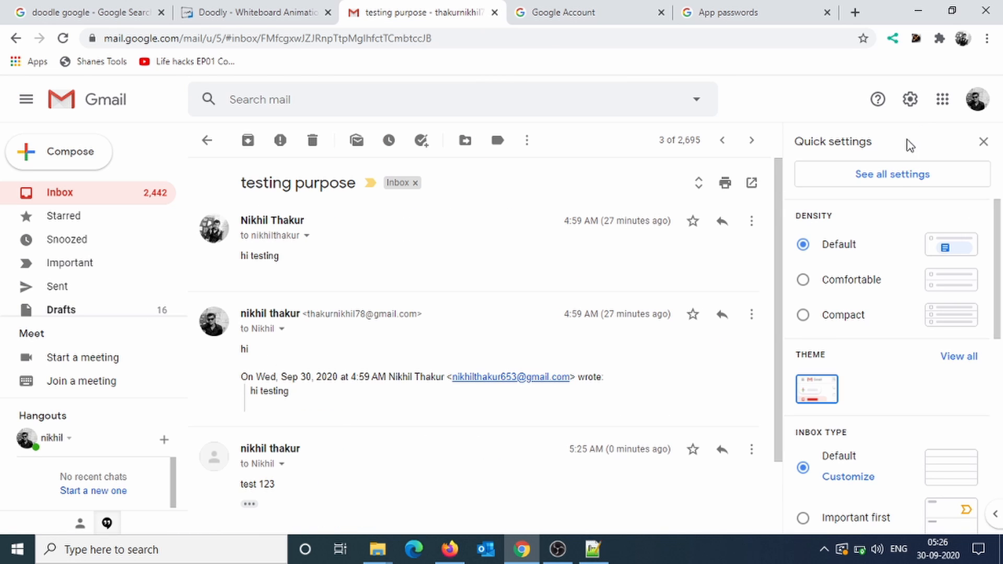
left_click(889, 177)
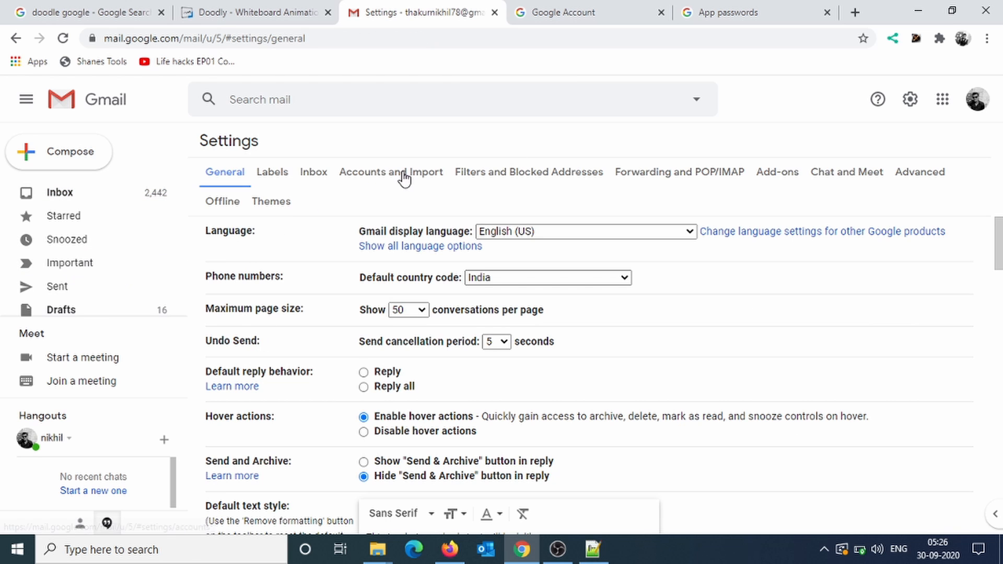
left_click(405, 176)
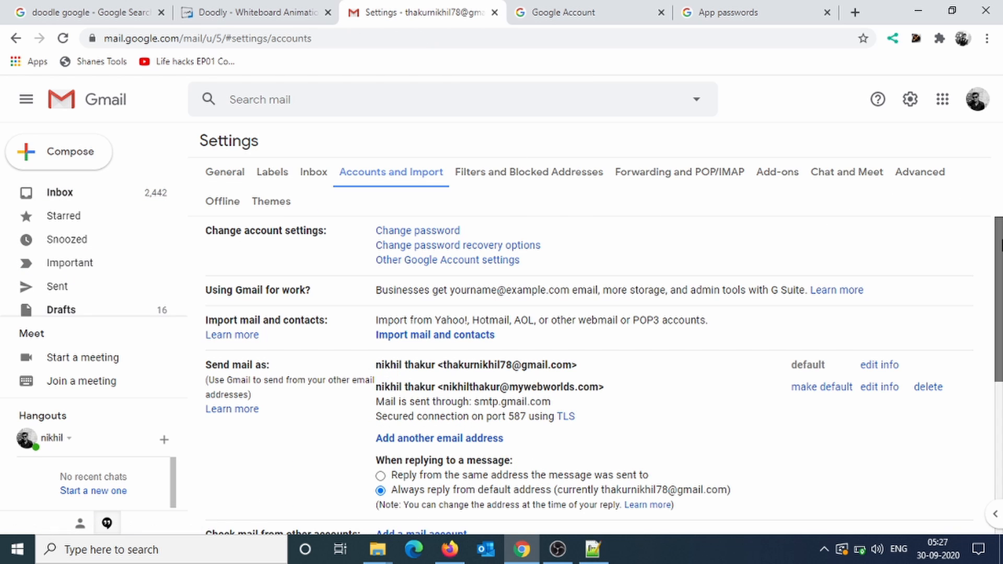
scroll(998, 291, "down", 2)
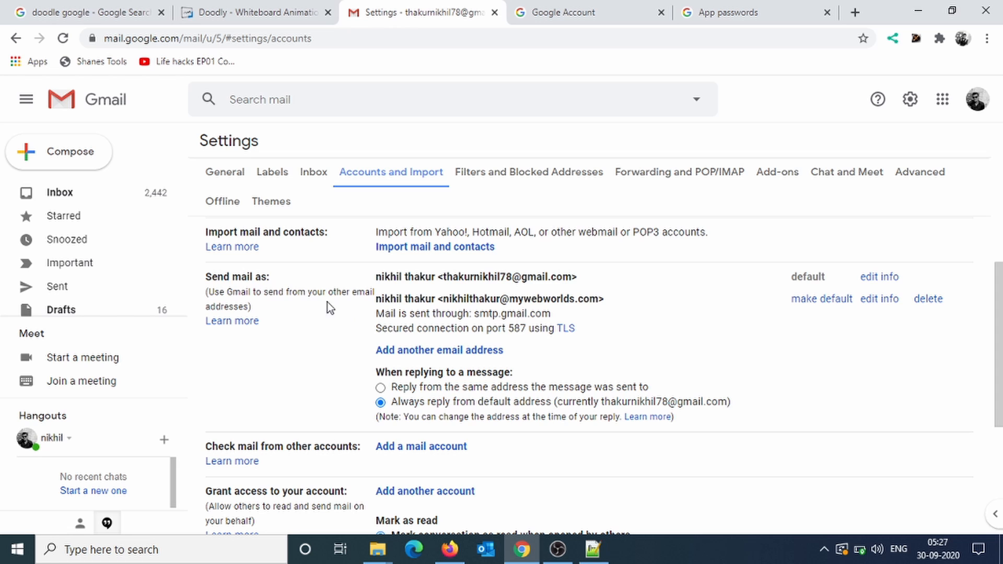